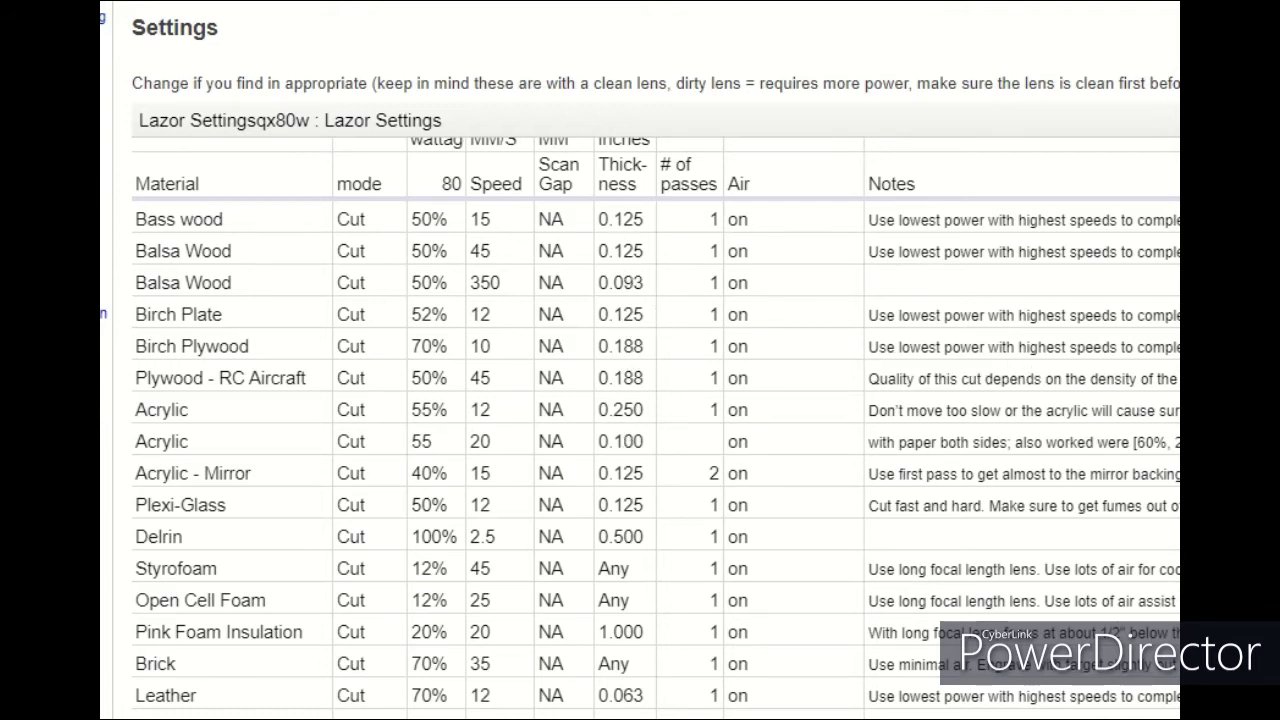
Examine the Lazor Settings table for each material's mode, power, speed, scan gap, thickness and number of passes.
scroll(640, 360, "down", 3)
scroll(640, 360, "down", 5)
scroll(680, 365, "down", 4)
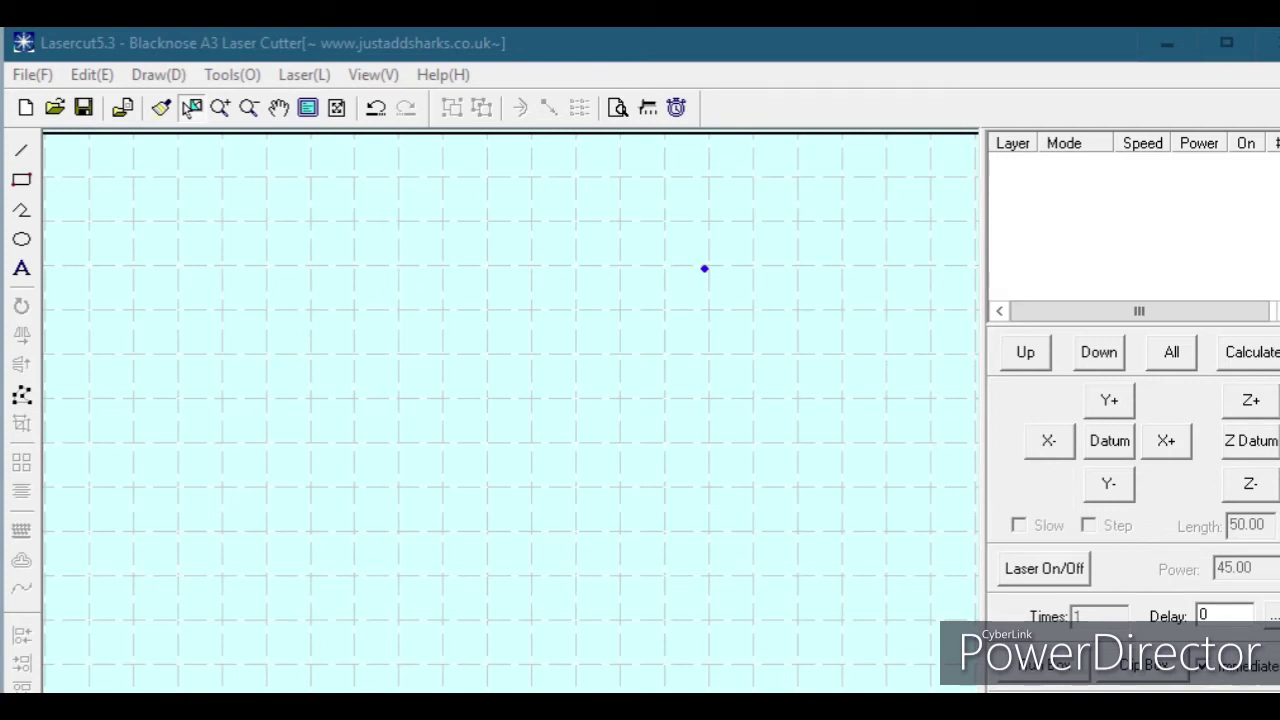
Draw a rectangle in the middle of the work area and delete it.
left_click(22, 181)
mouse_move(335, 265)
left_mouse_down()
mouse_move(440, 417)
mouse_move(754, 598)
mouse_move(702, 577)
mouse_move(705, 560)
left_mouse_up()
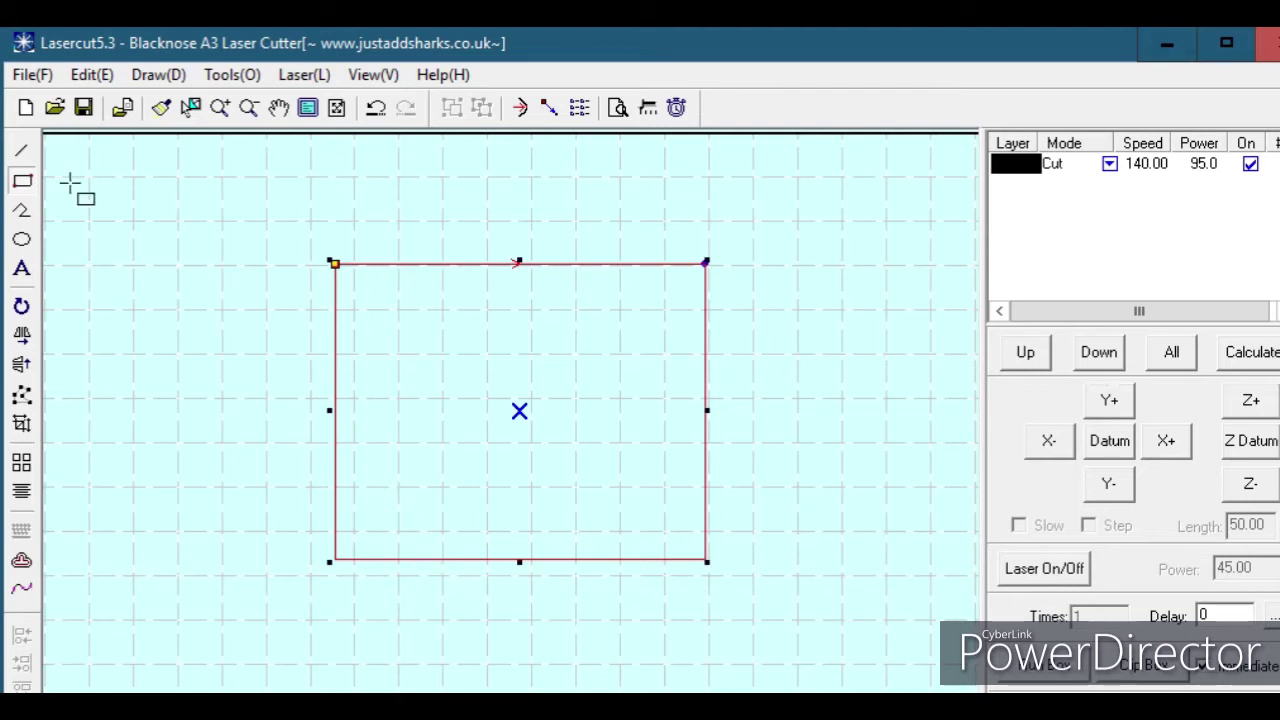
left_click(190, 108)
key("Delete")
Draw an open zigzag polyline with nine points across the work area.
left_click(21, 210)
left_click(397, 246)
left_click(160, 487)
left_click(558, 622)
left_click(413, 469)
left_click(787, 481)
left_click(844, 326)
left_click(577, 350)
left_click(288, 433)
left_click(655, 228)
right_click(655, 232)
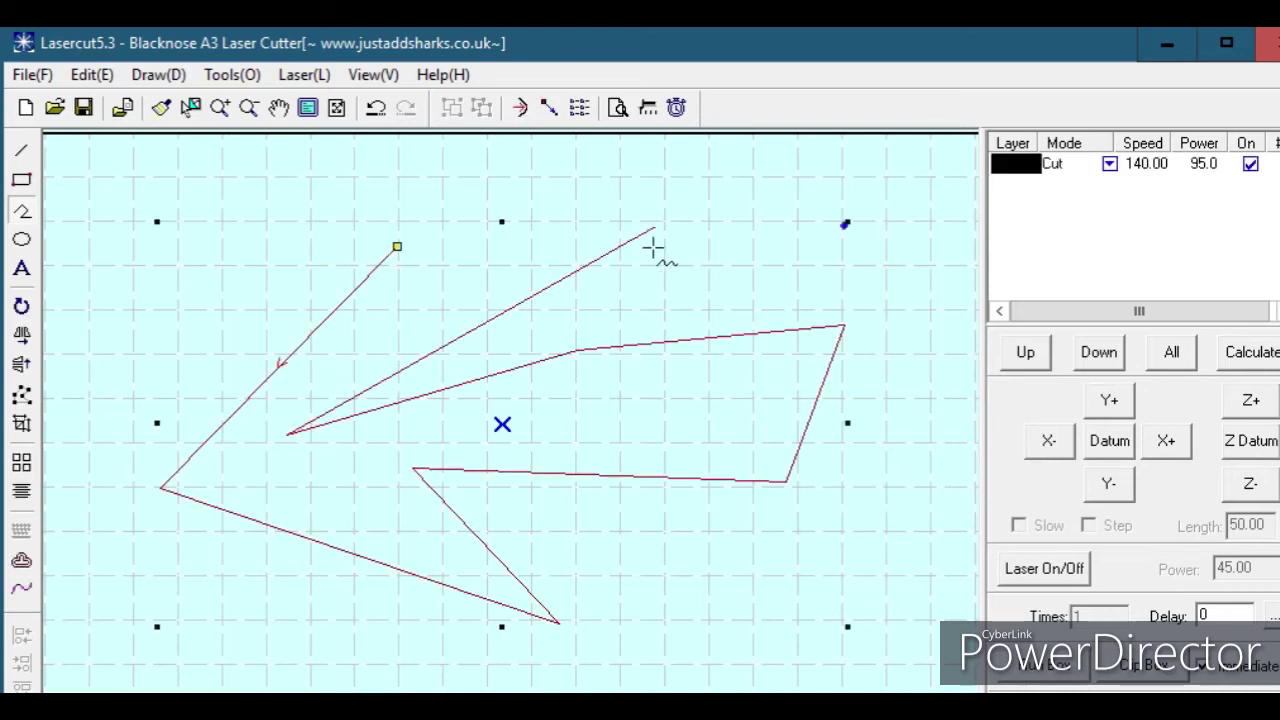
Select the zigzag polyline and delete it from the work area.
left_click(191, 108)
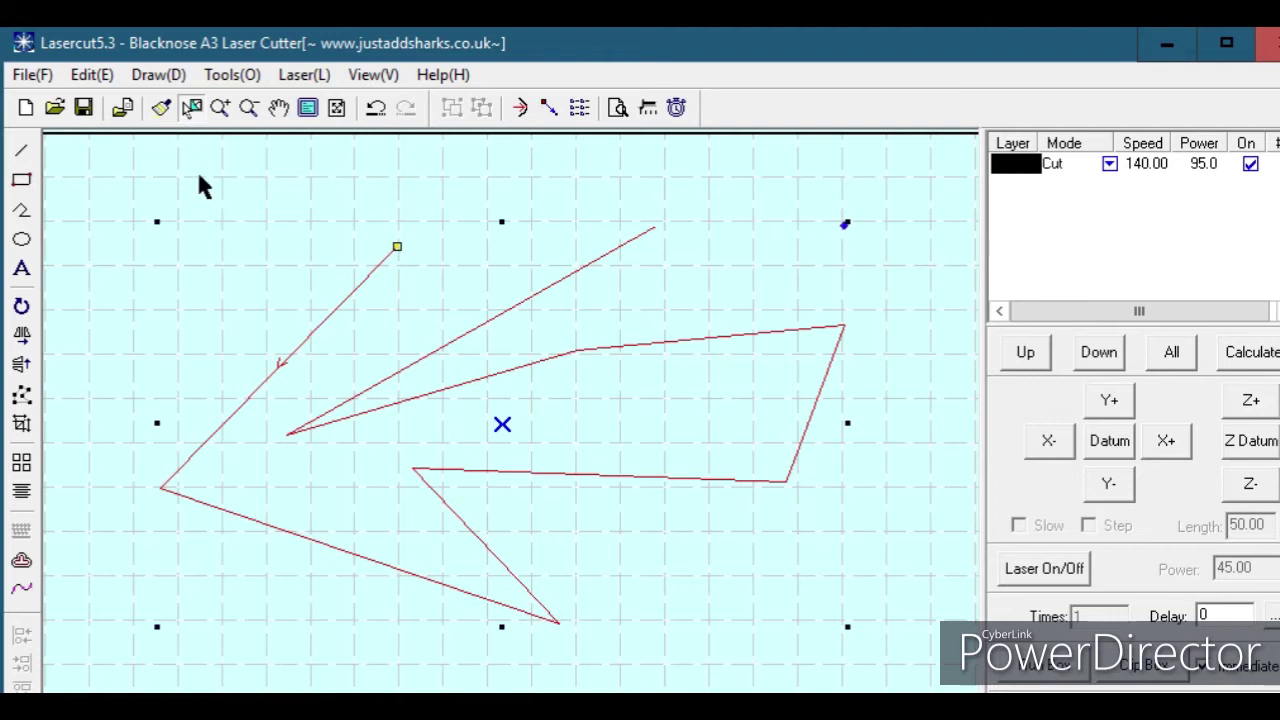
left_click(257, 225)
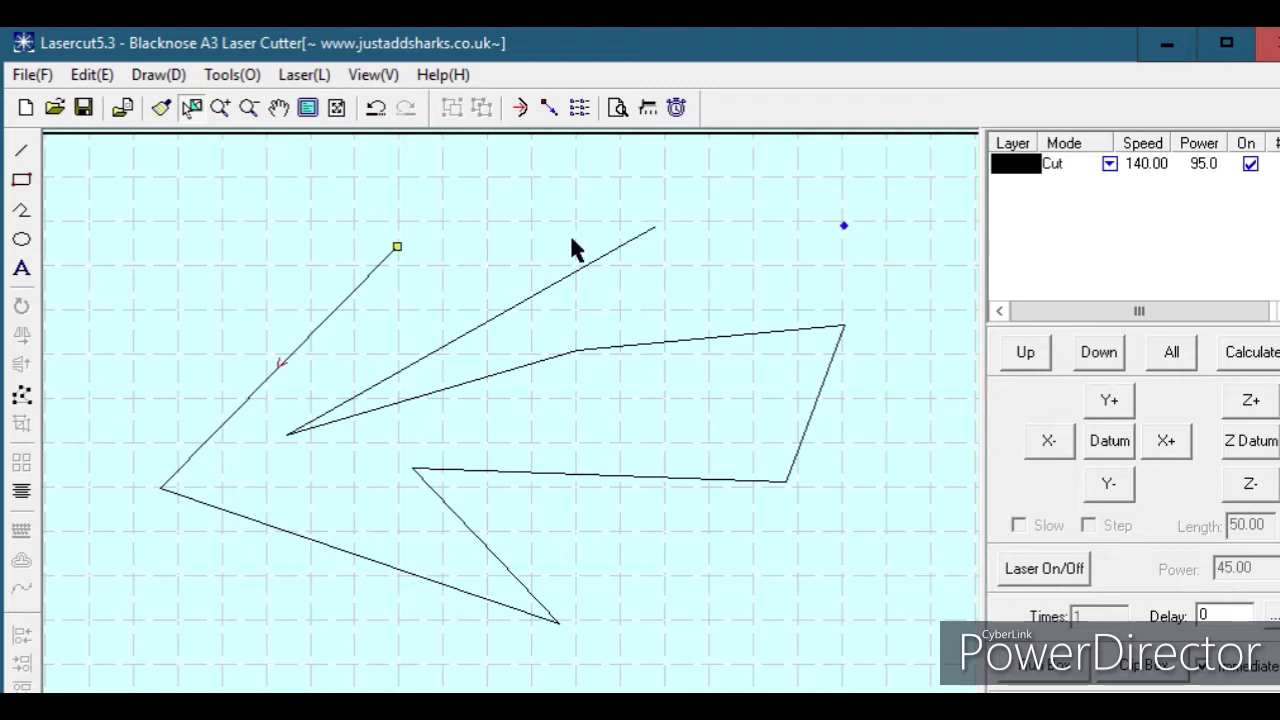
left_click(631, 477)
key("Delete")
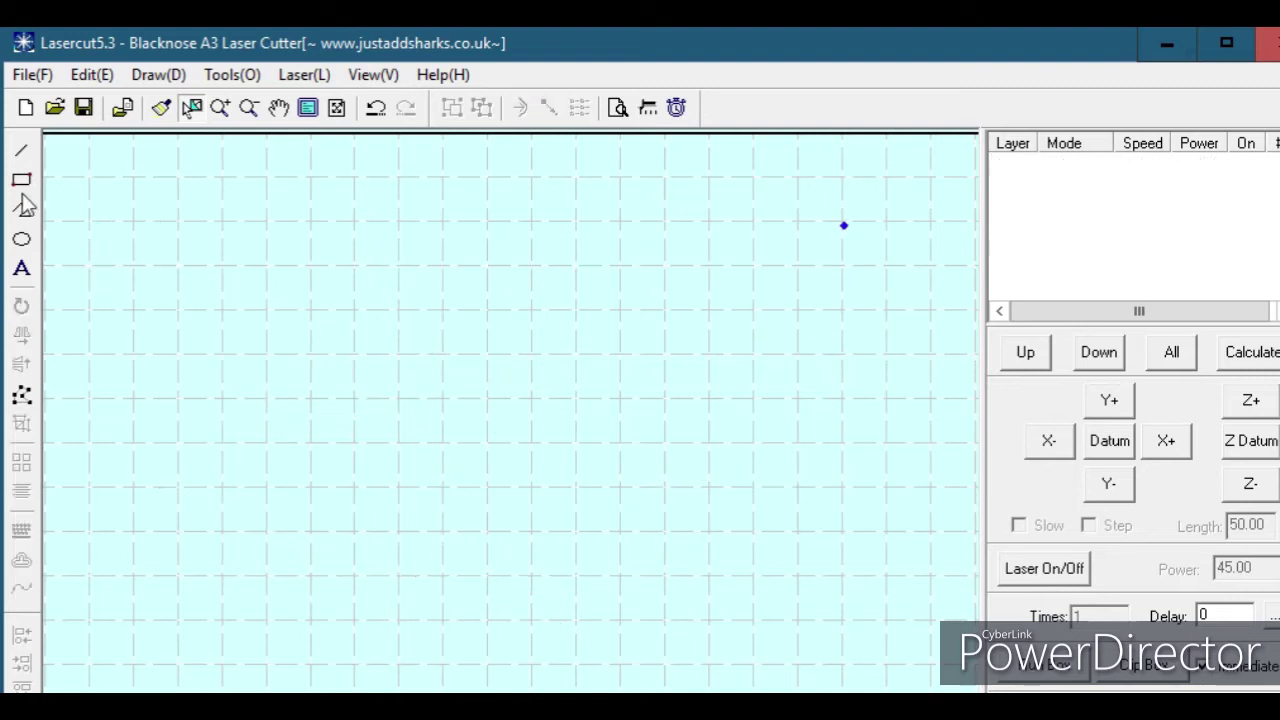
Draw a large rectangle in the middle of the work area with a smaller ellipse centred inside it.
left_click(22, 180)
left_click_drag(255, 221, 729, 561)
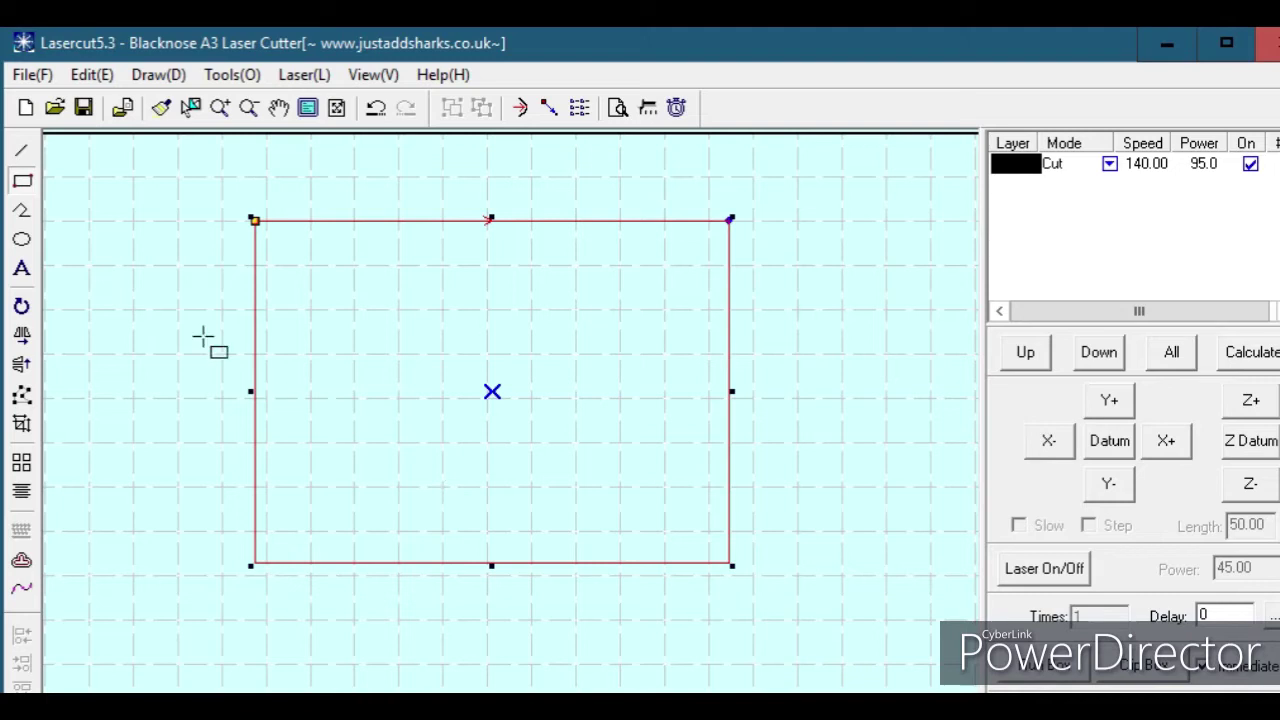
left_click(22, 240)
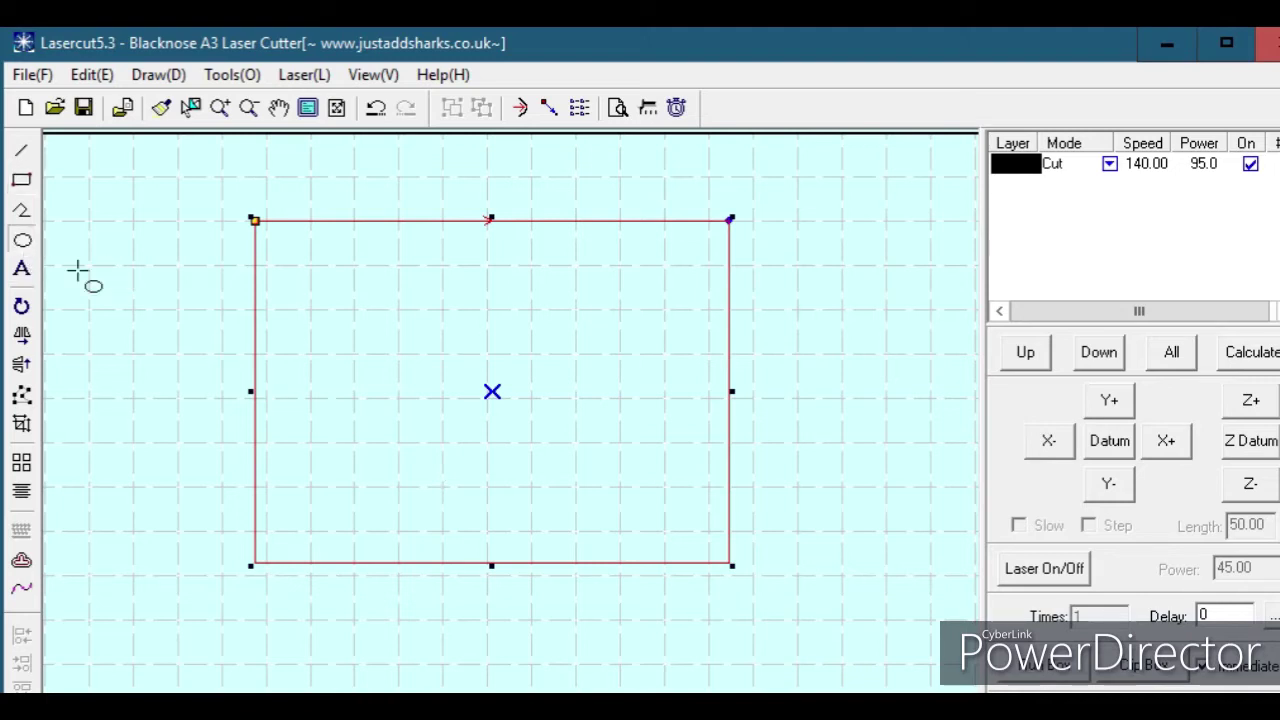
left_click_drag(332, 294, 642, 494)
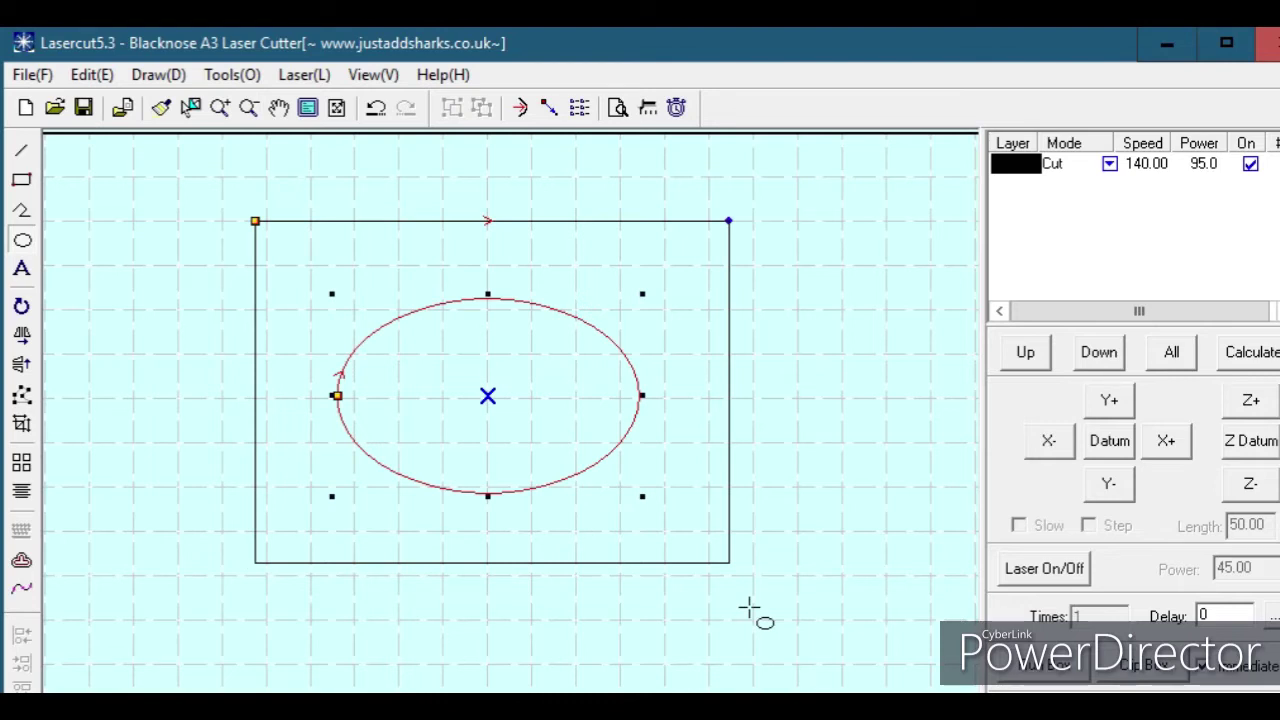
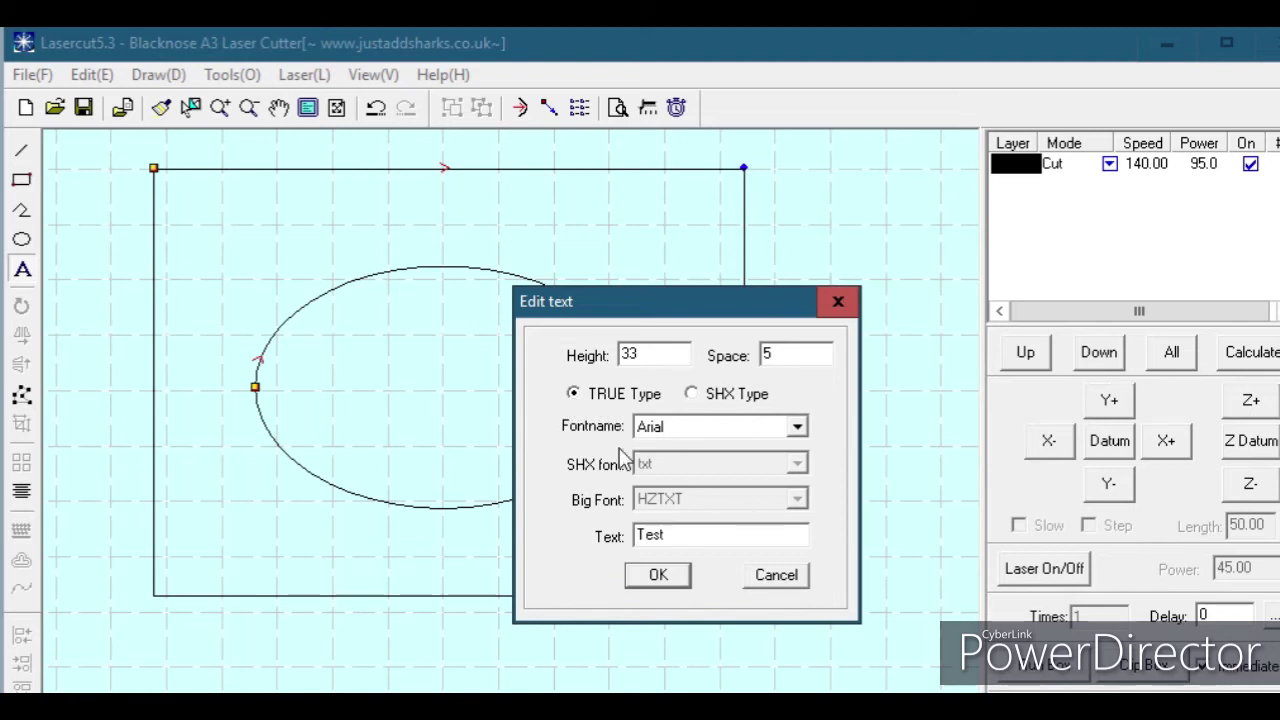
Add the text "Test" in Arial with height 33 and space 5, then enlarge it and move it over the ellipse.
left_click(657, 577)
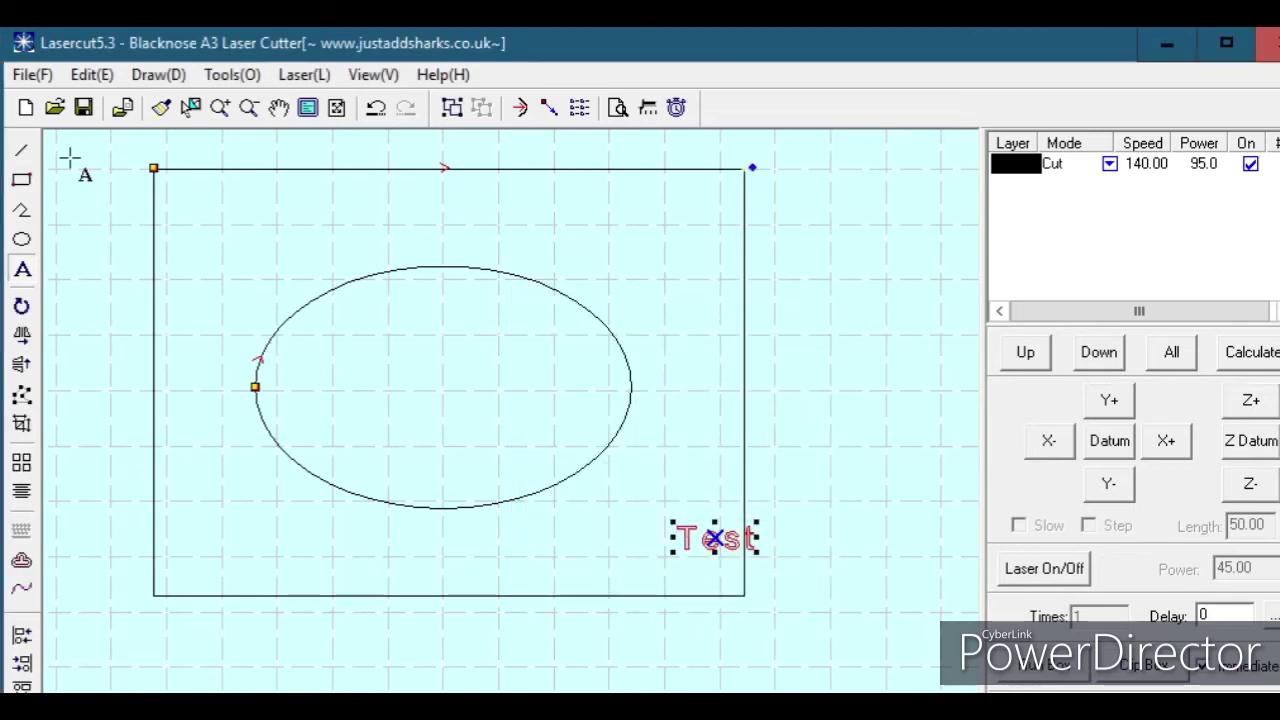
left_click(191, 107)
left_click_drag(657, 513, 366, 412)
left_click_drag(560, 485, 493, 400)
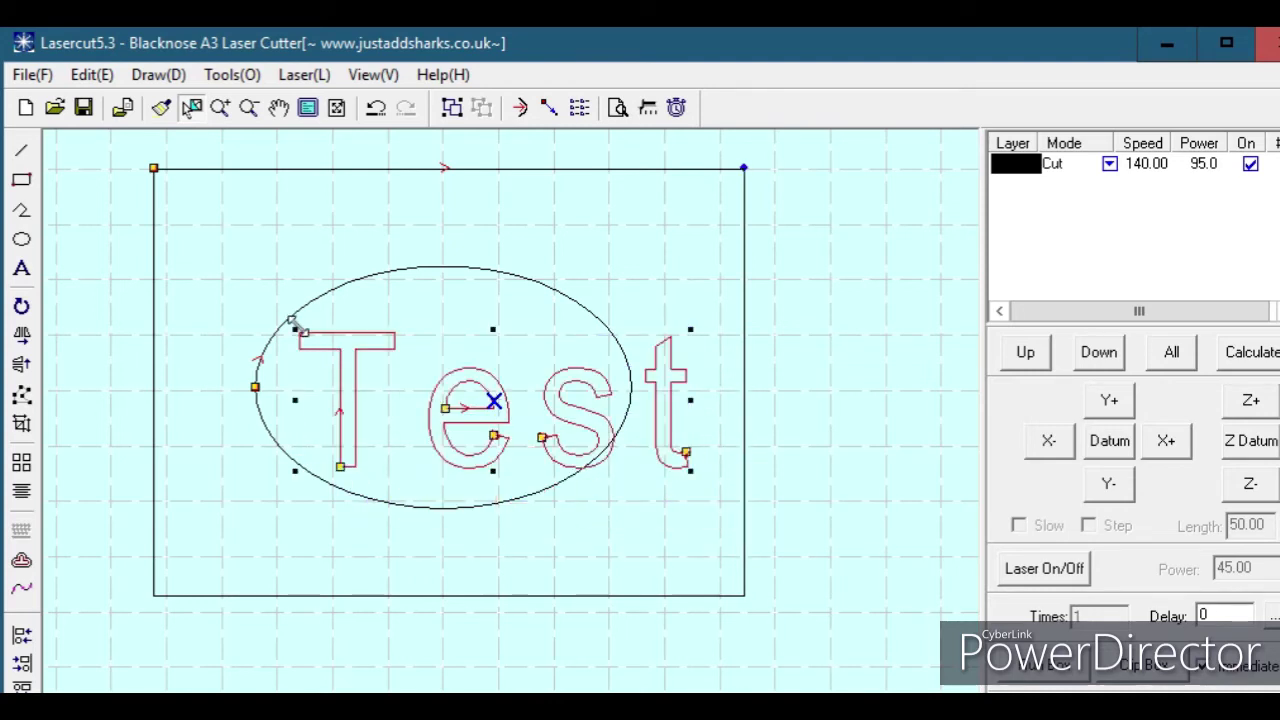
Shrink the "Test" text and centre it inside the ellipse, leaving nothing selected.
left_click_drag(292, 322, 378, 337)
left_click_drag(520, 403, 438, 391)
left_click(257, 229)
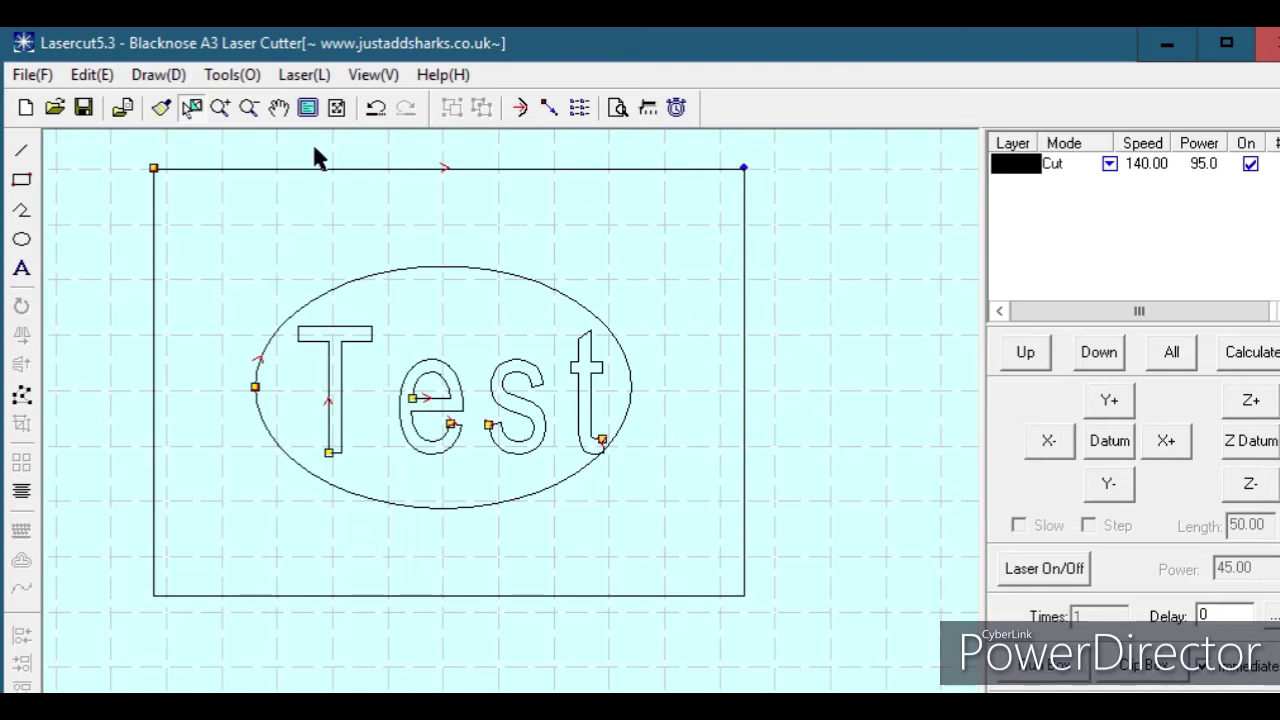
Change the black layer's mode to Engrave.
left_click(1110, 165)
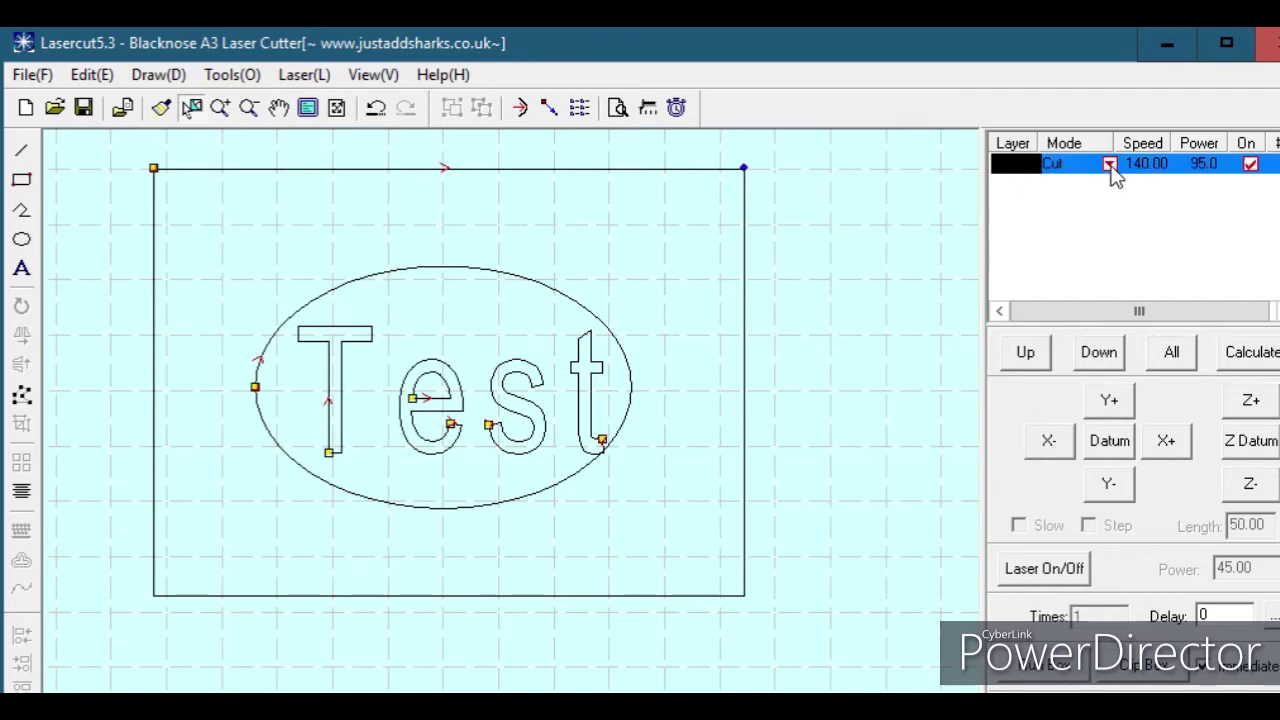
left_click(1082, 199)
left_click(1088, 210)
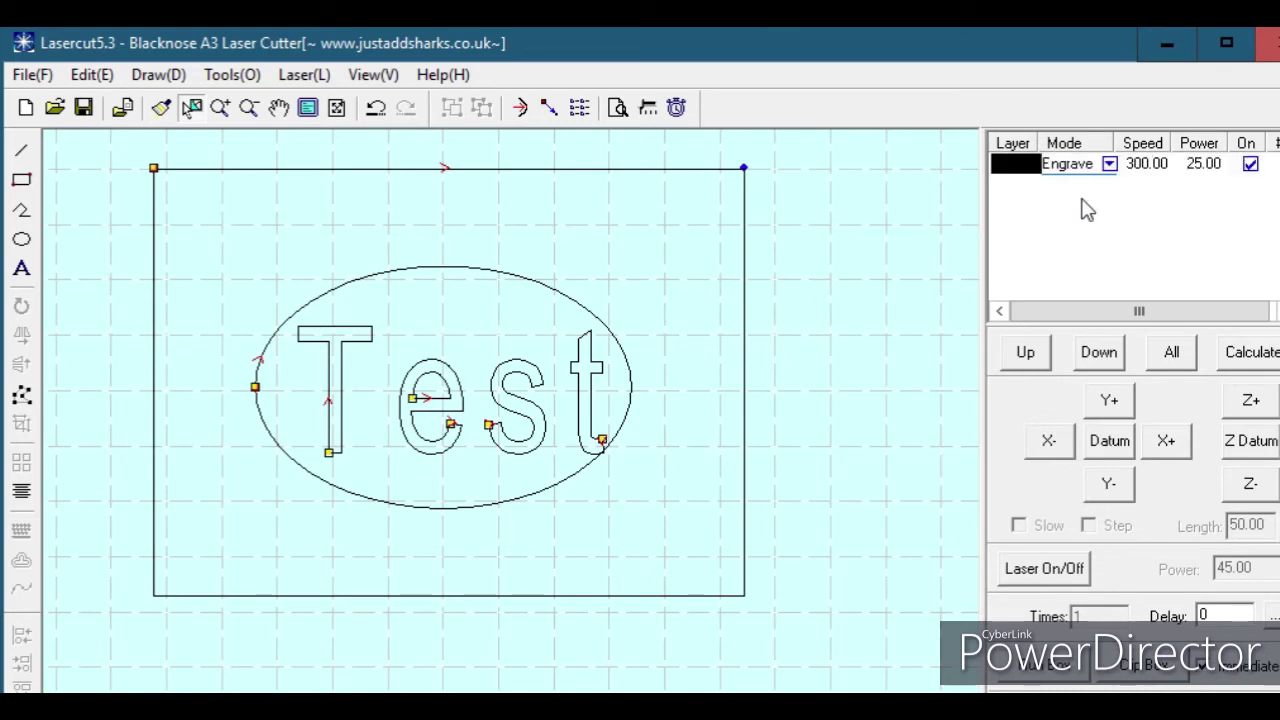
Review the black layer's engrave speed, power and scan gap, and accept the existing options.
double_click(1157, 177)
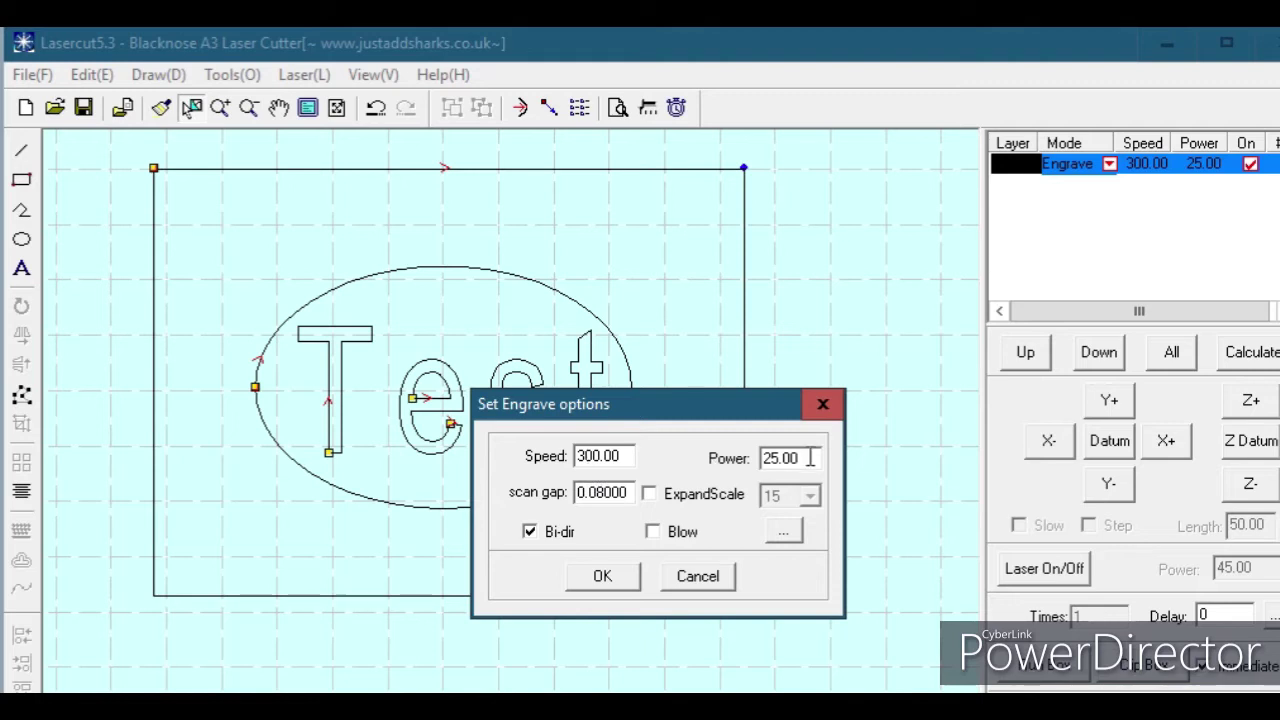
left_click_drag(630, 492, 557, 510)
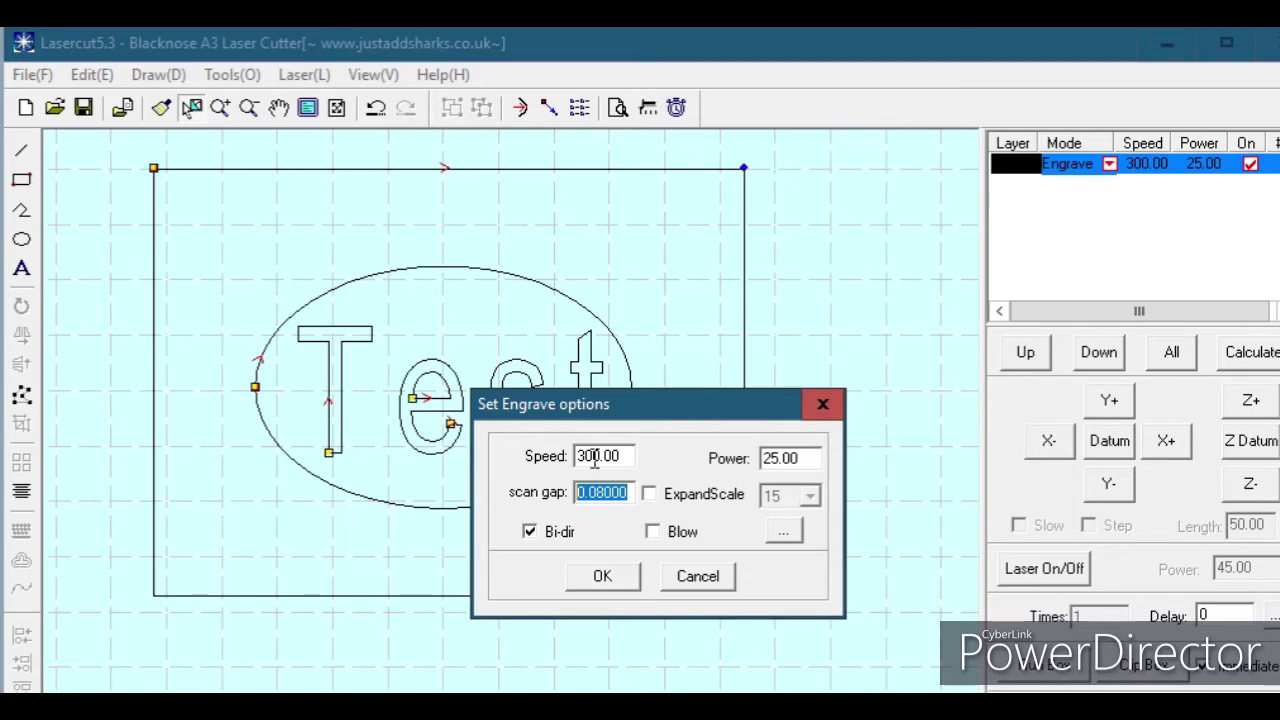
left_click(610, 579)
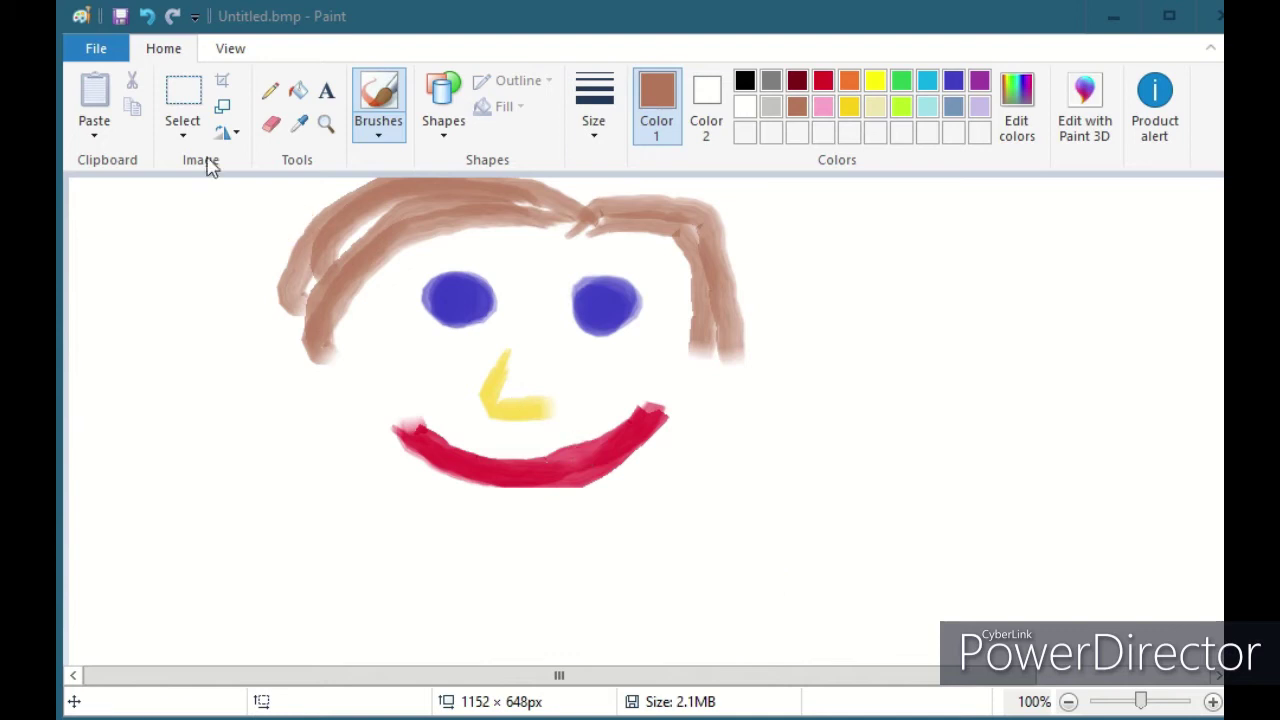
In Paint, save the face drawing to Documents as Untitled.bmp in Monochrome Bitmap format, accepting the reduced color quality.
left_click(96, 55)
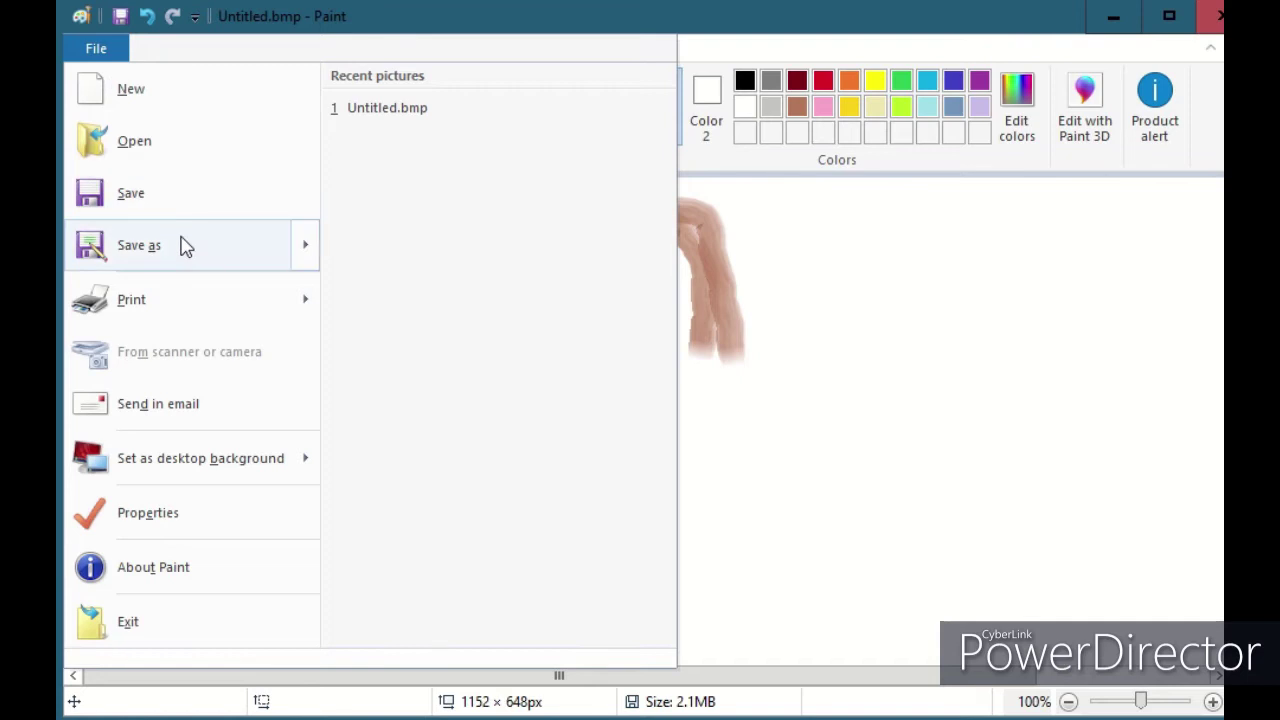
mouse_move(183, 247)
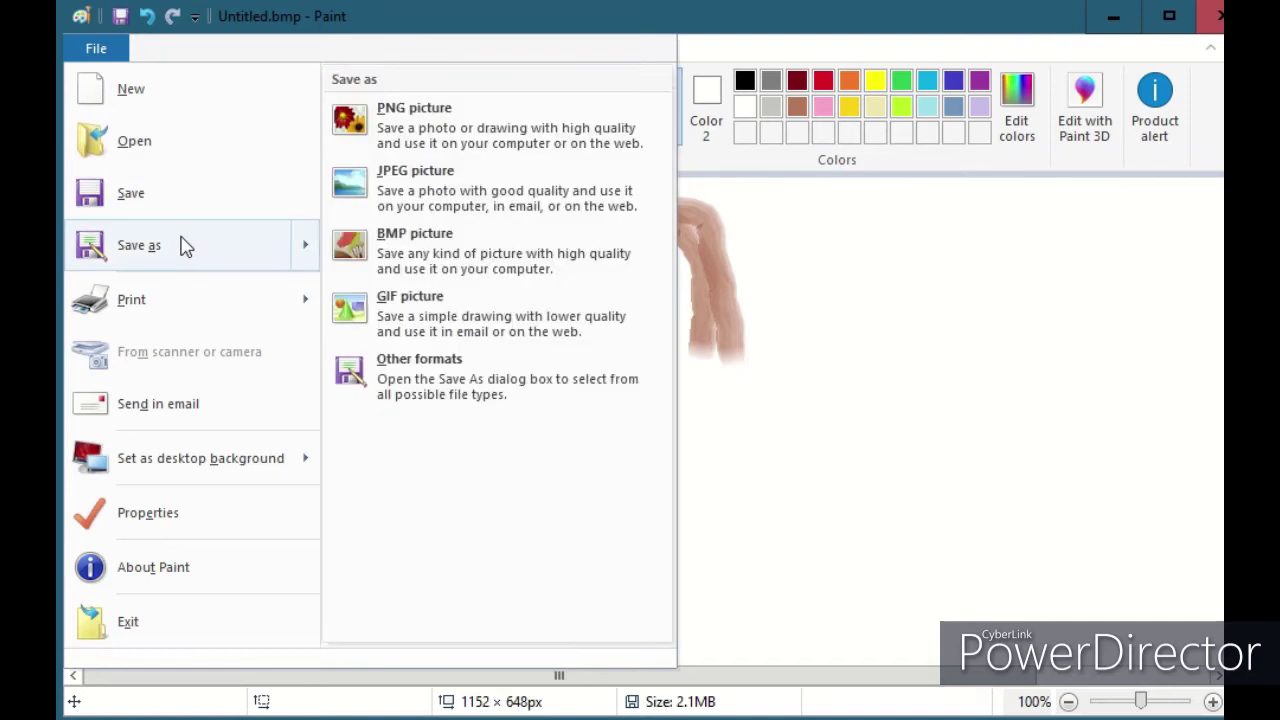
left_click(410, 262)
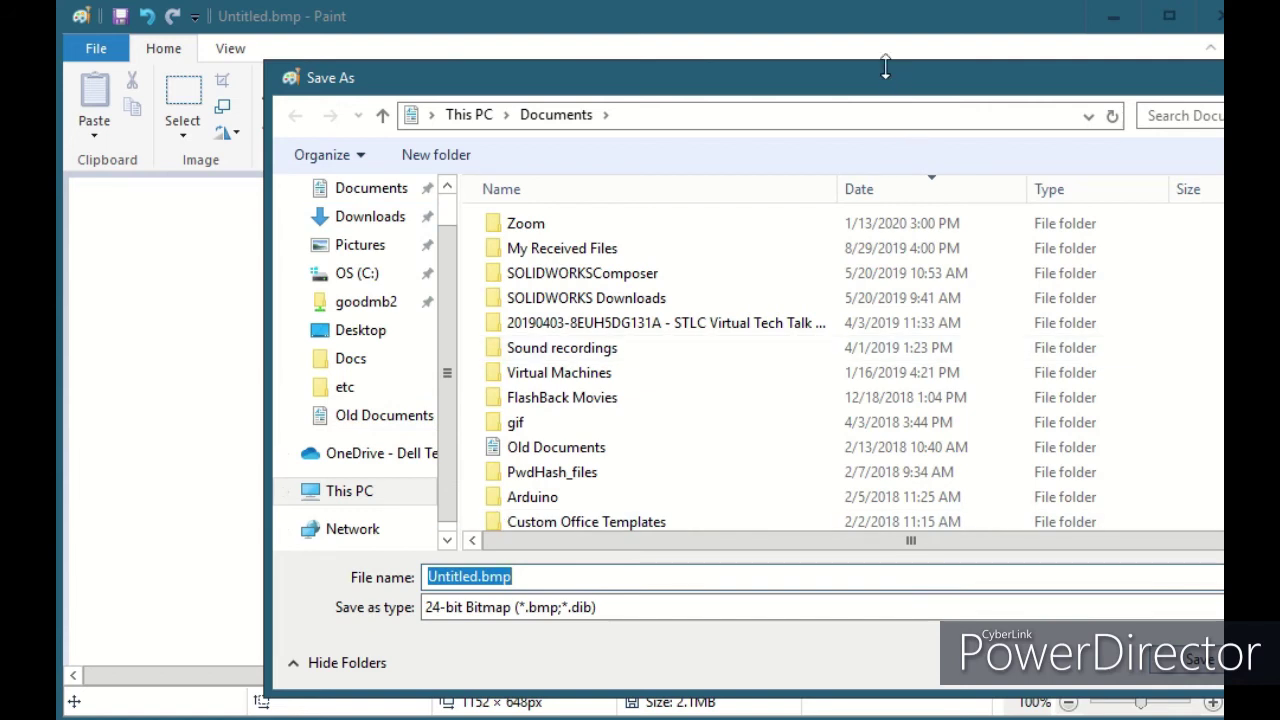
left_click_drag(860, 80, 750, 55)
left_click(517, 584)
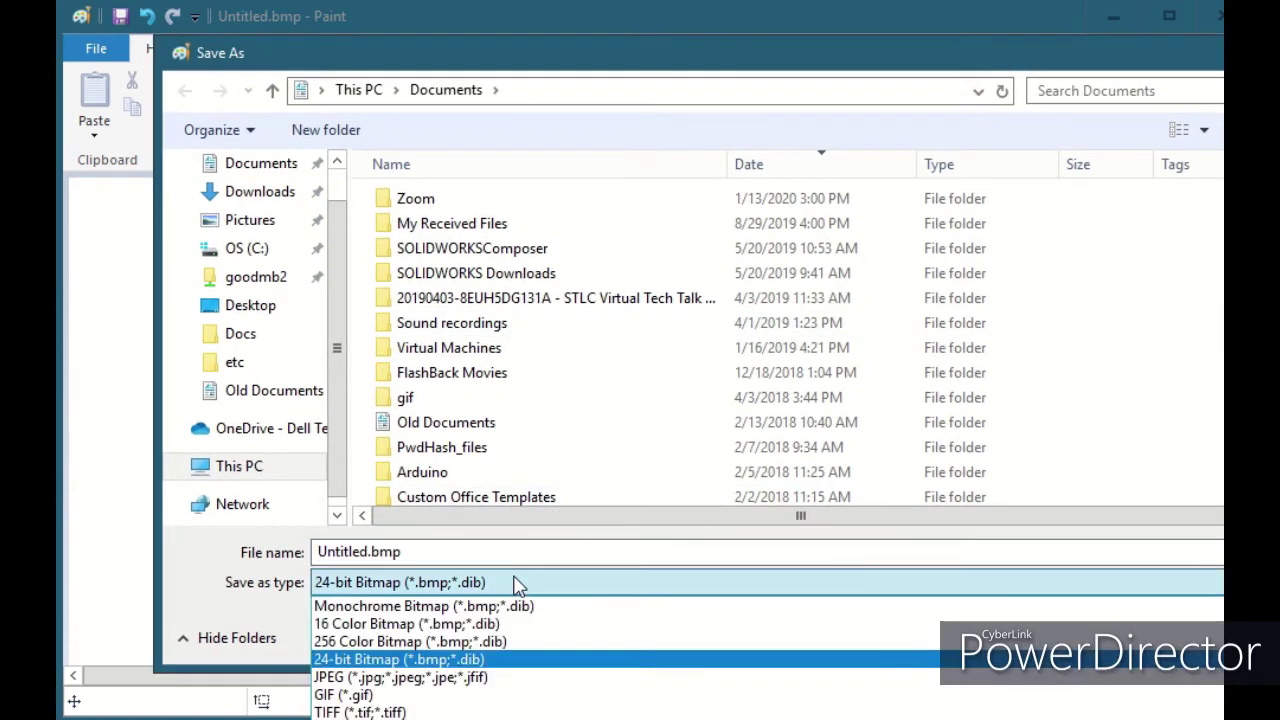
left_click(485, 607)
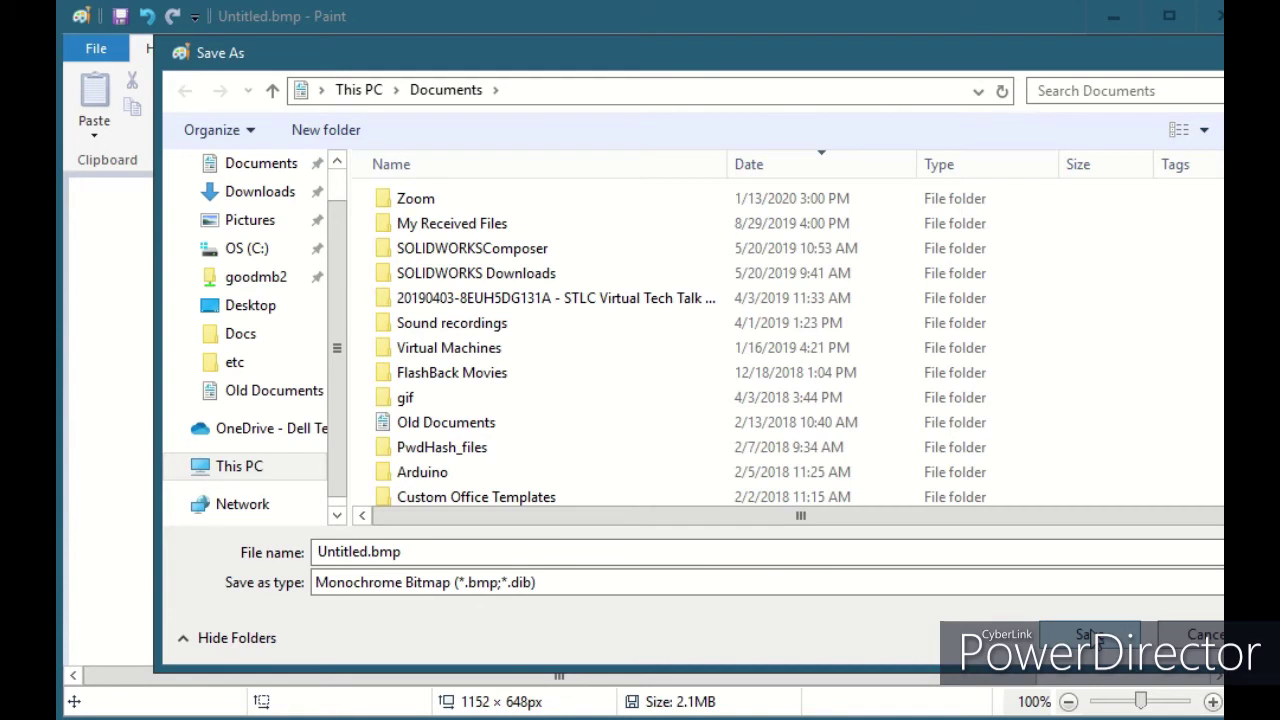
left_click(1090, 636)
left_click(808, 394)
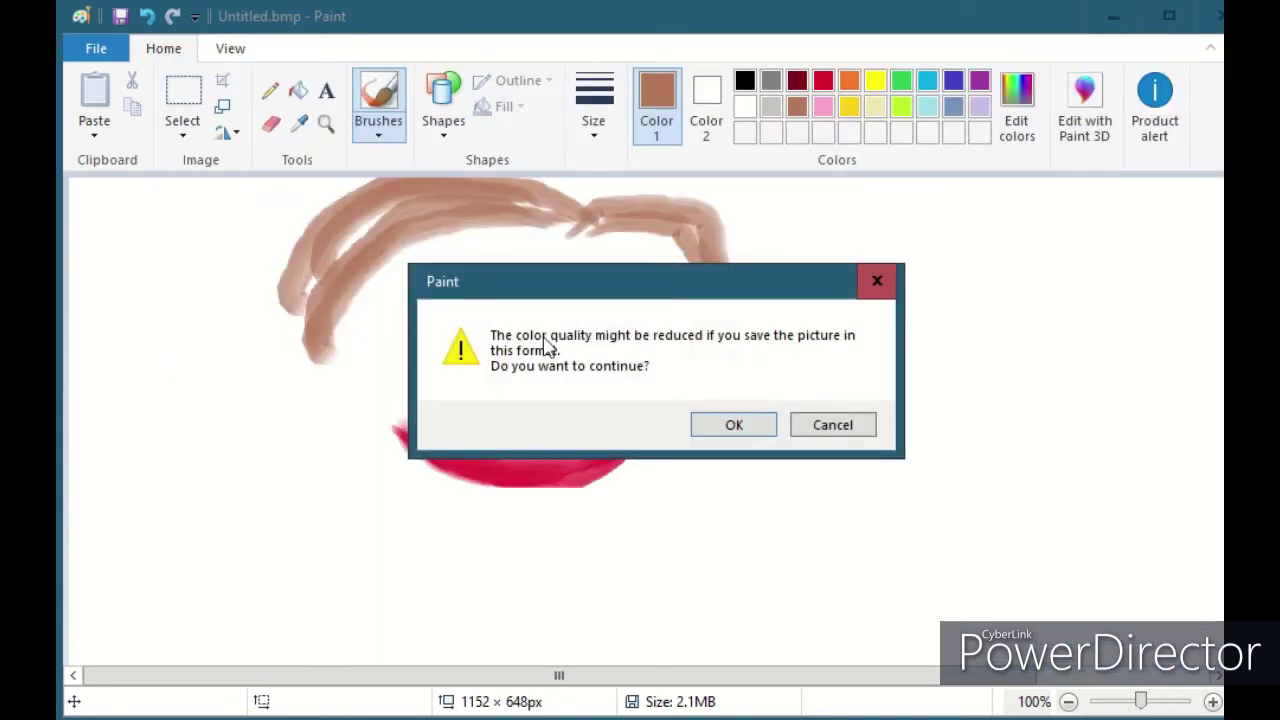
left_click(751, 428)
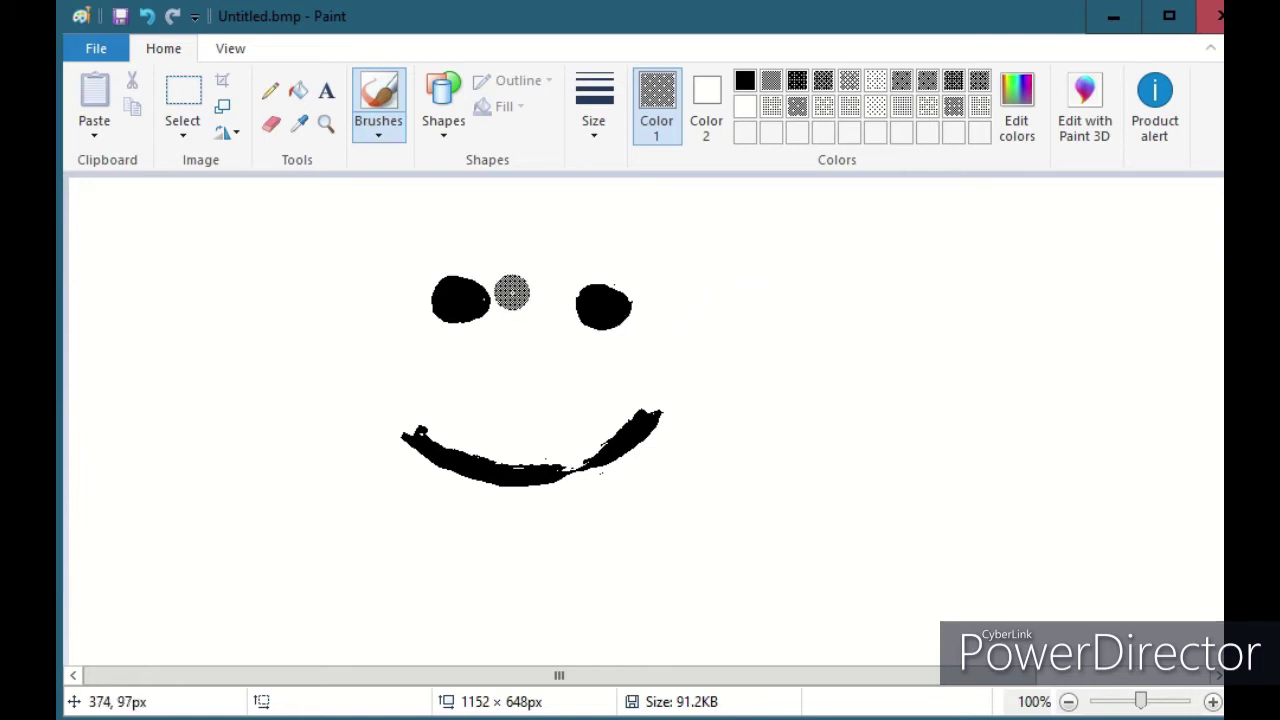
Thicken the face's smile with black brush strokes and paint an L-shaped nose using a dotted pattern color.
left_click(744, 80)
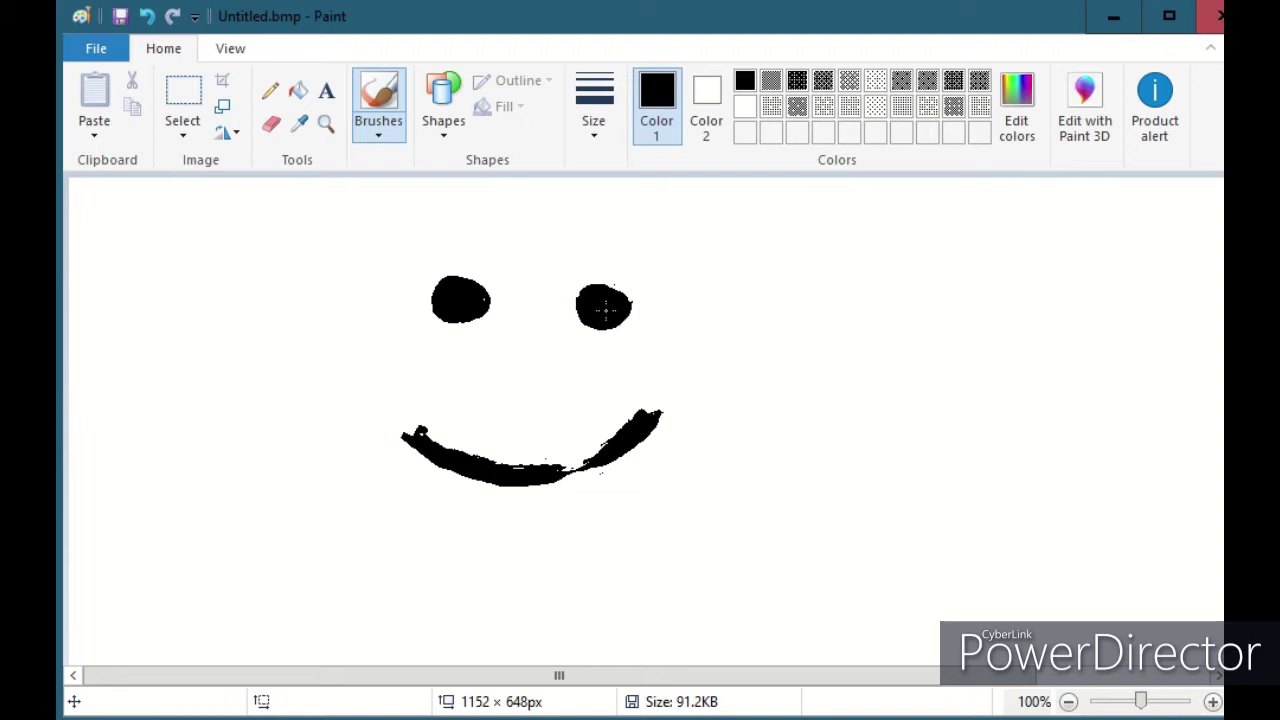
left_click_drag(452, 472, 623, 463)
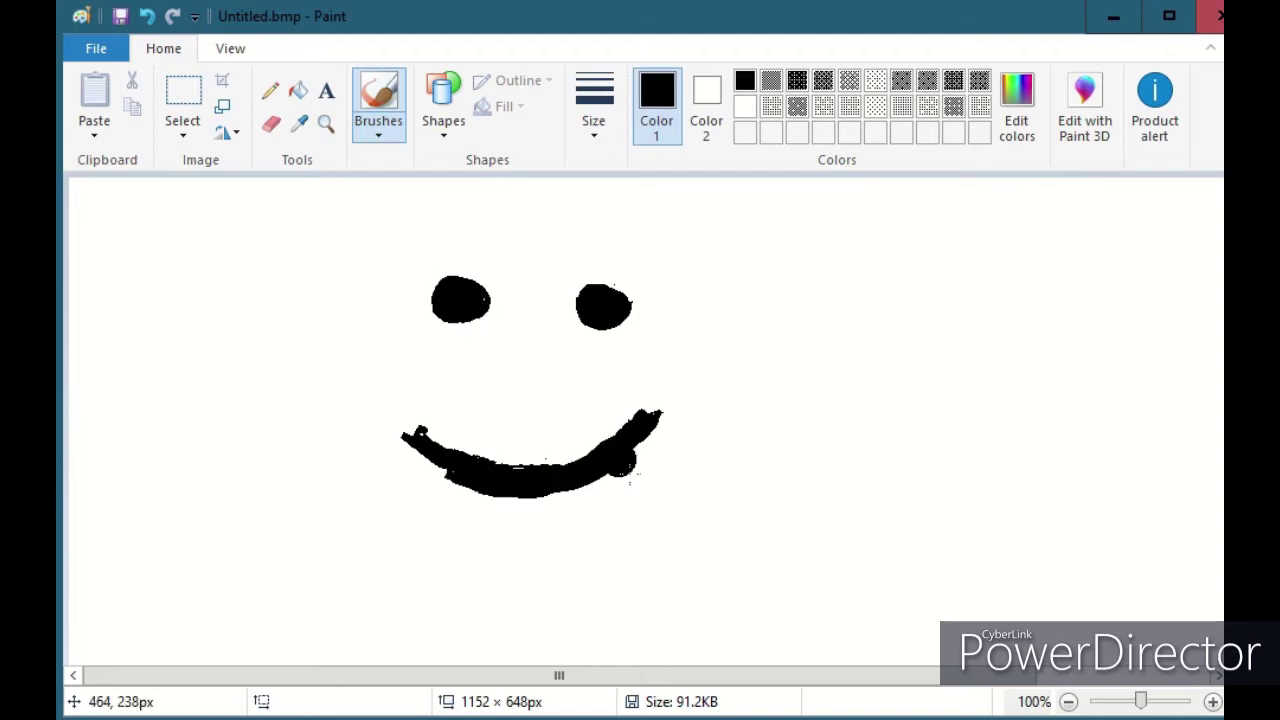
left_click(848, 115)
mouse_move(516, 346)
left_mouse_down()
mouse_move(479, 405)
mouse_move(562, 400)
mouse_move(494, 399)
left_mouse_up()
left_click_drag(510, 345, 511, 344)
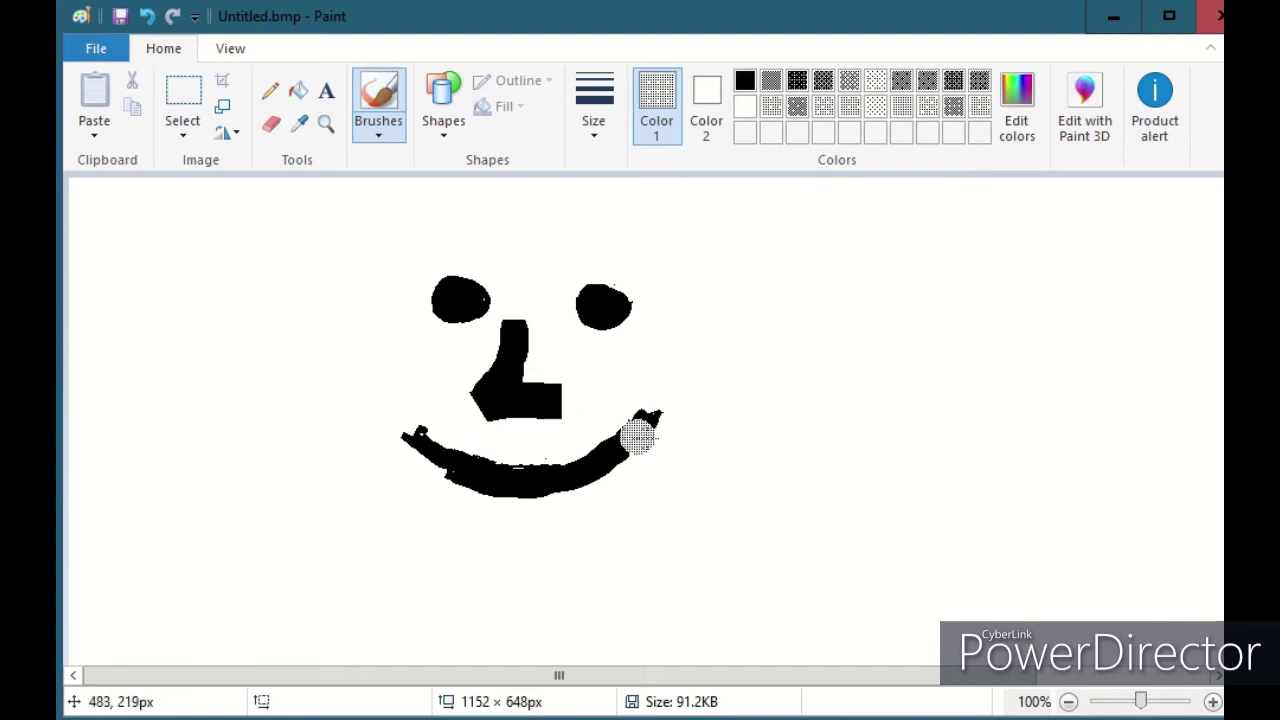
left_click_drag(600, 378, 700, 374)
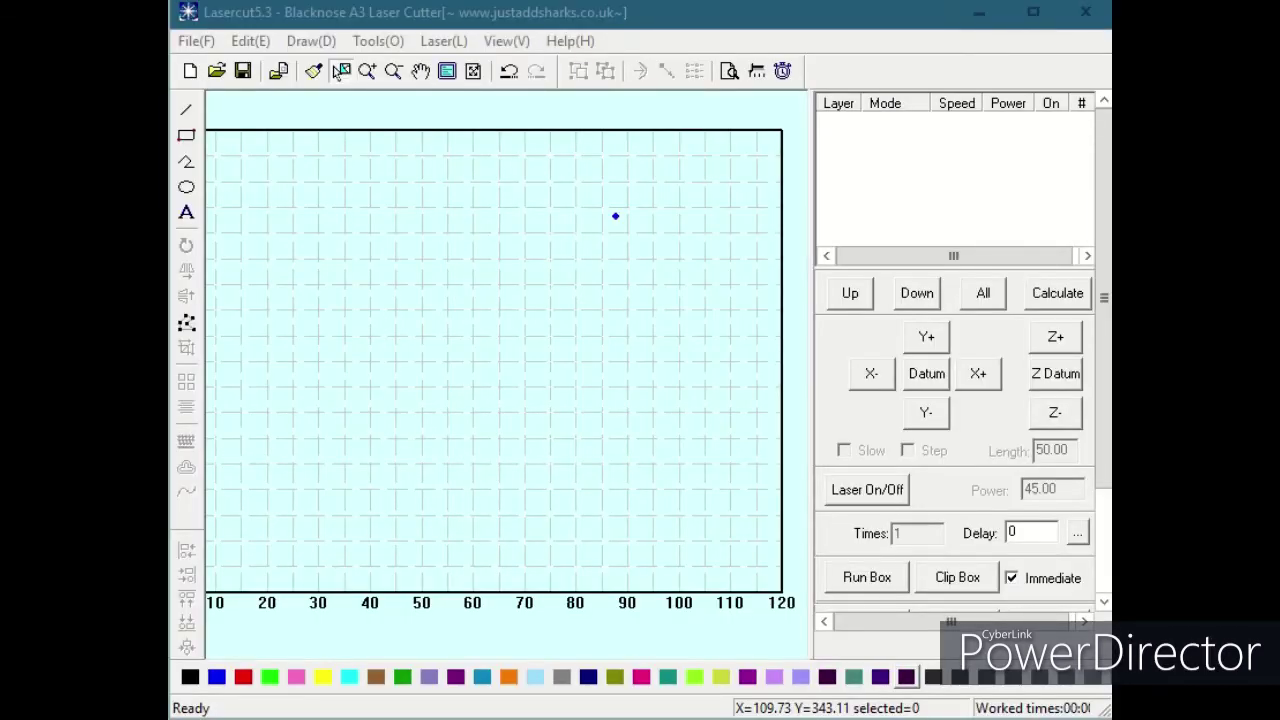
Switch to Lasercut 5.3 and start importing a file, browsing the Documents folder for the saved bitmap.
left_click(198, 41)
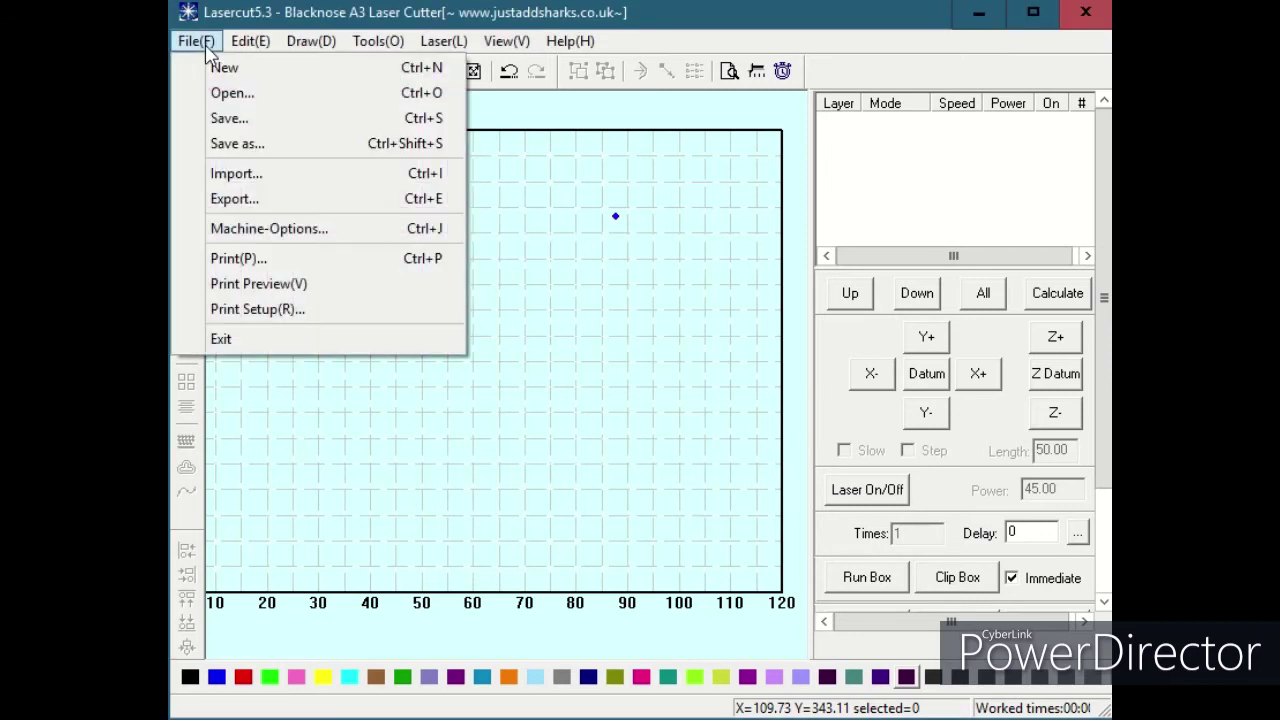
left_click(236, 176)
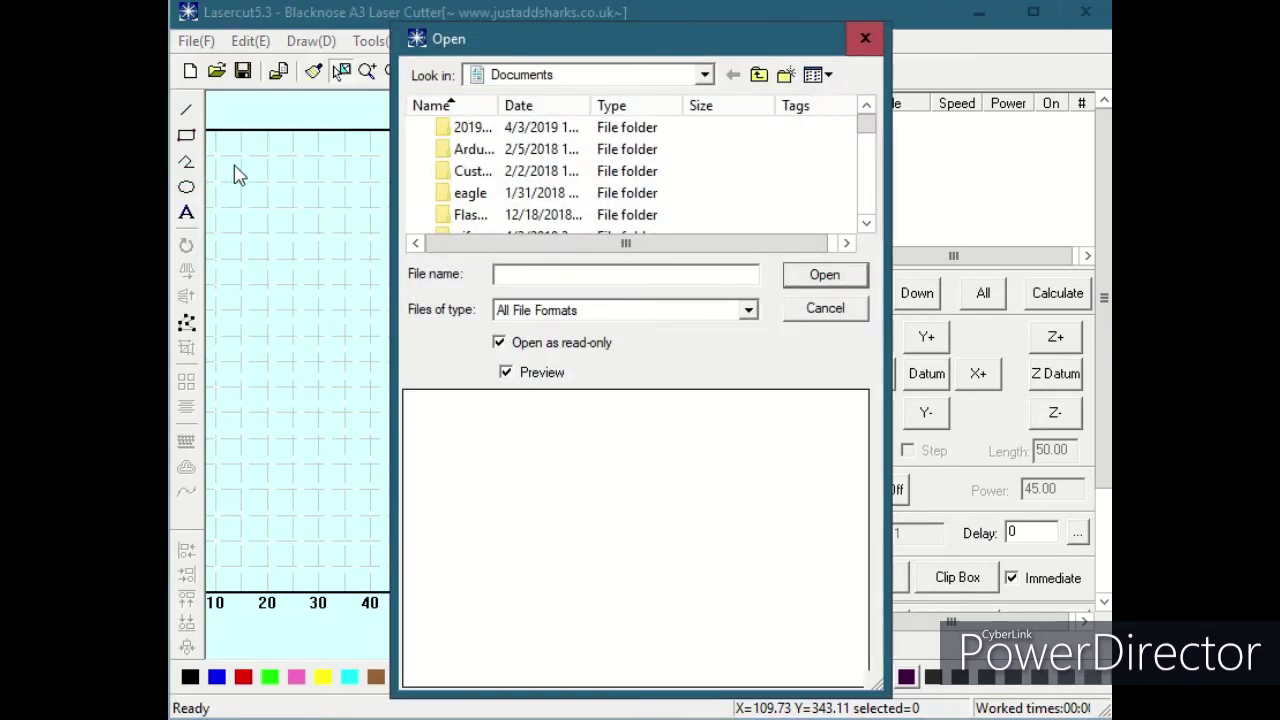
left_click(866, 222)
left_click(866, 222)
left_click(866, 222)
left_click(866, 222)
left_click(866, 222)
left_click(866, 222)
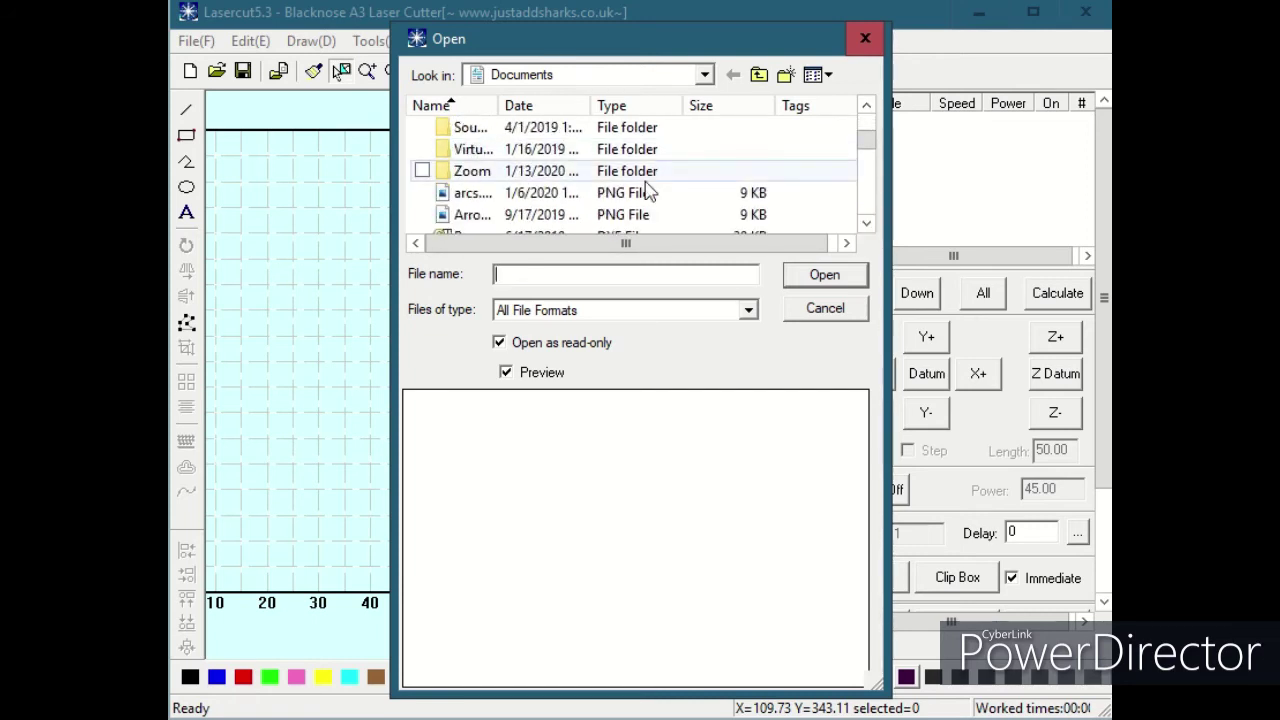
Sort the Documents files by date and import the Untitled.bmp face drawing with preview.
left_click(544, 108)
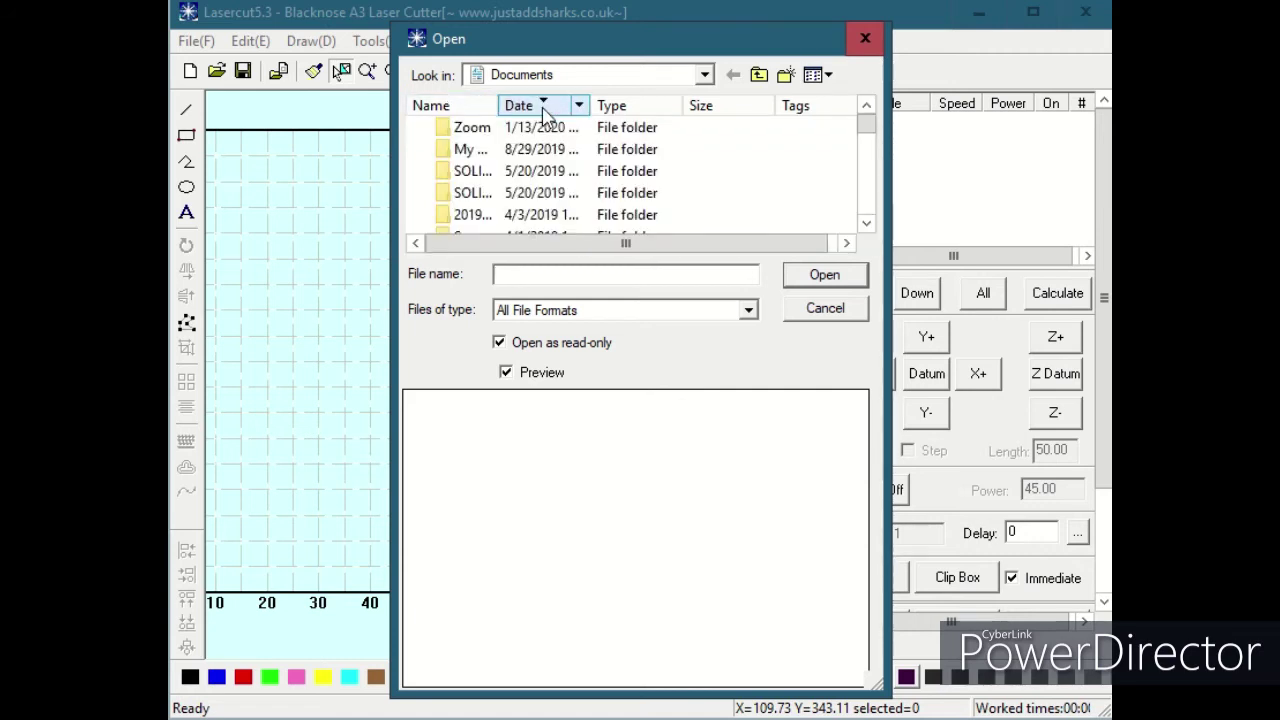
left_click(866, 200)
left_click(866, 200)
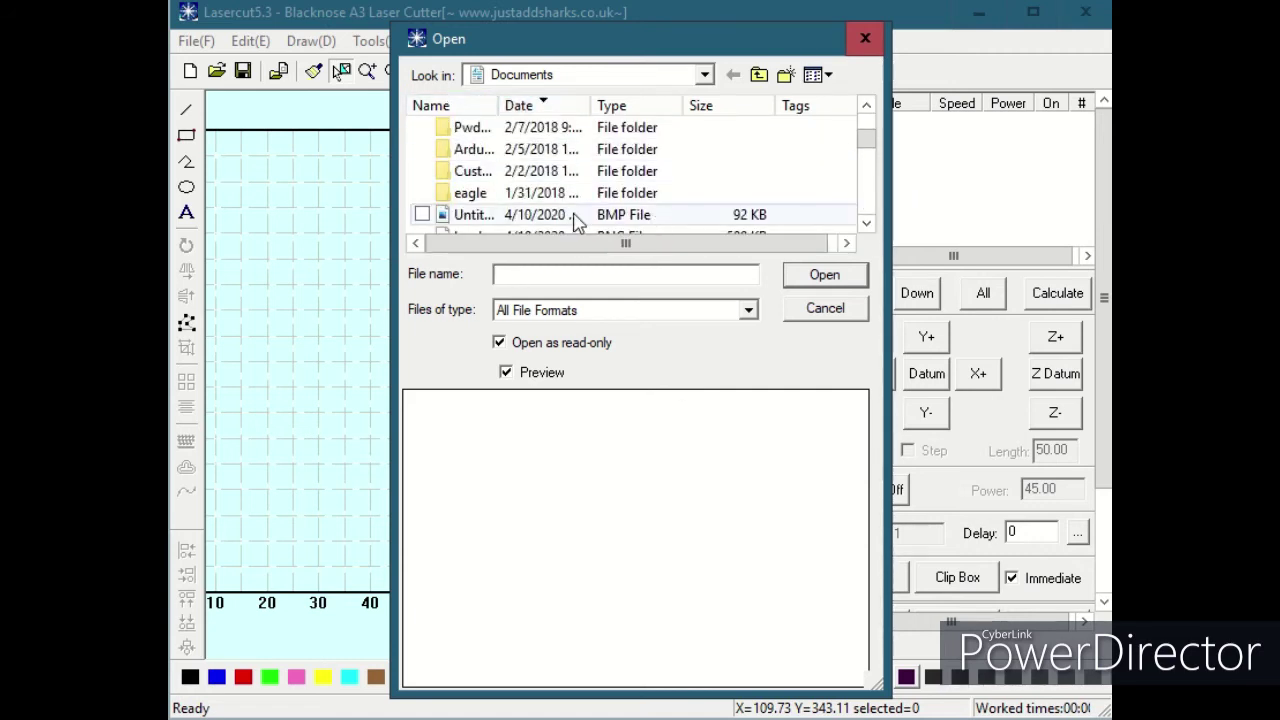
left_click(478, 215)
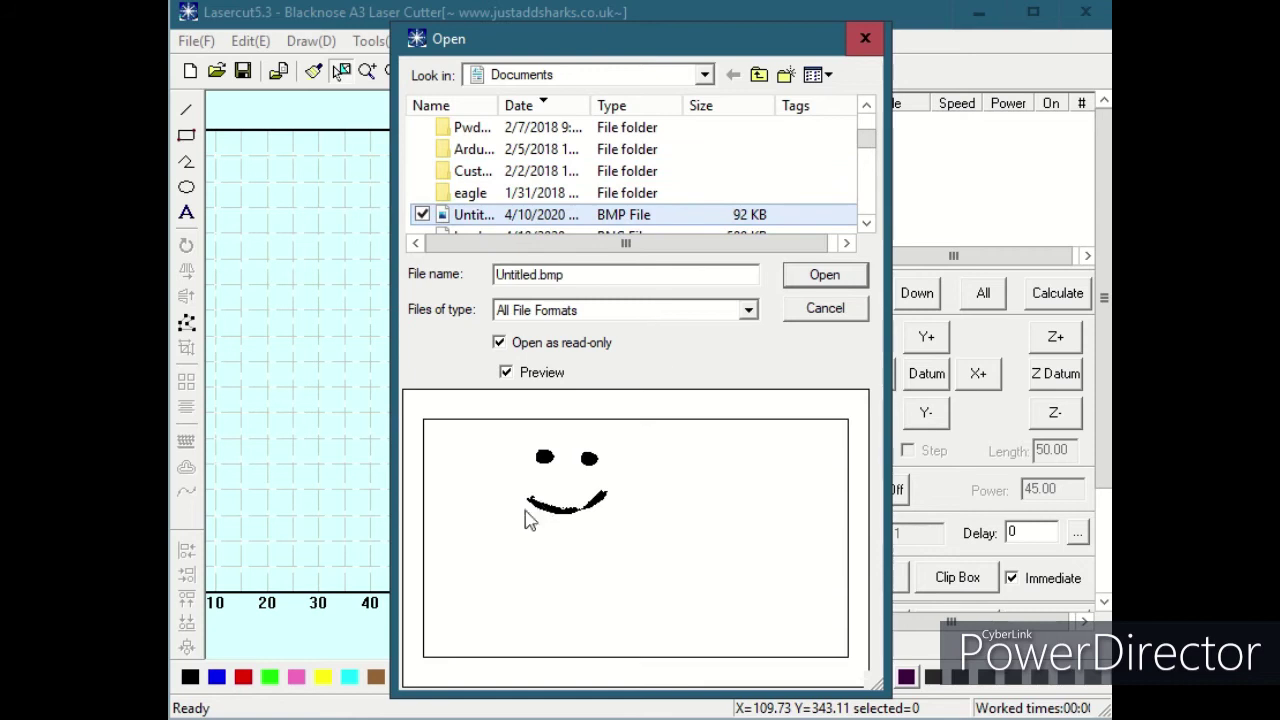
left_click(825, 275)
Move the imported face bitmap away from the origin into the work area and stretch it to about 12 by 10.5 ruler units.
scroll(608, 408, "down", 2)
scroll(603, 417, "down", 2)
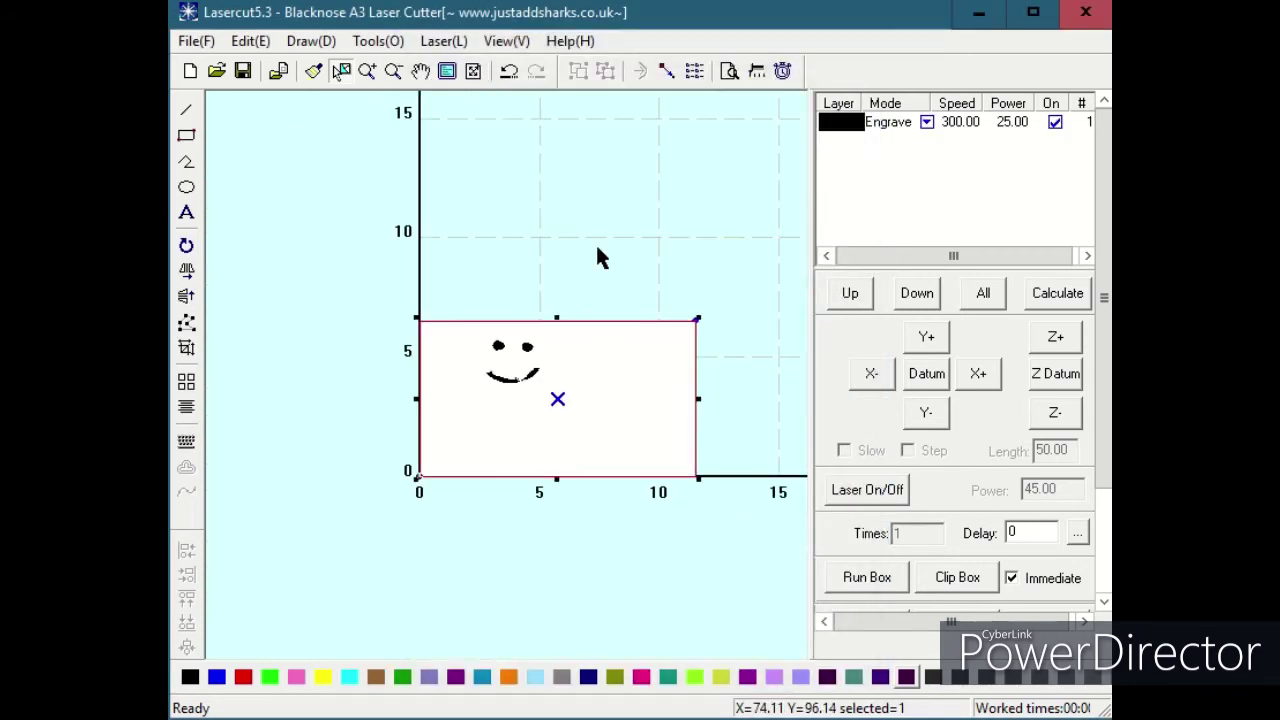
scroll(289, 358, "down", 2)
left_click_drag(450, 372, 620, 262)
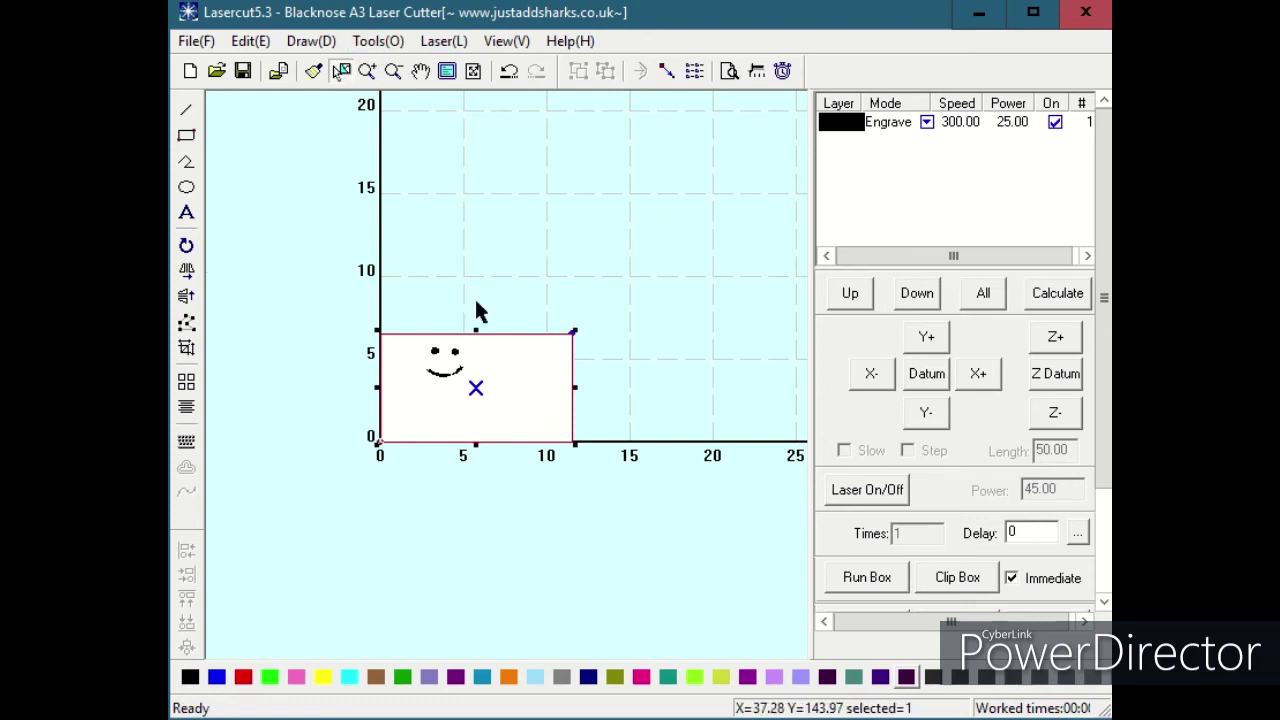
left_click_drag(467, 403, 614, 279)
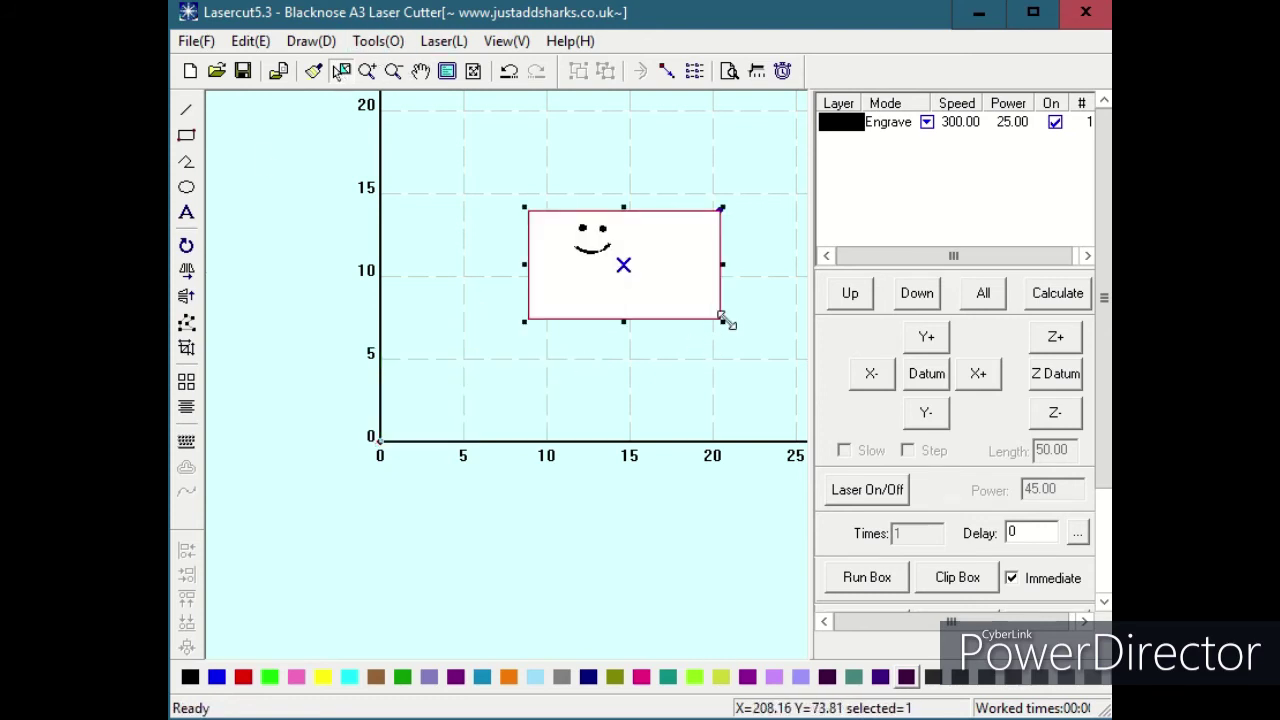
left_click_drag(724, 320, 752, 402)
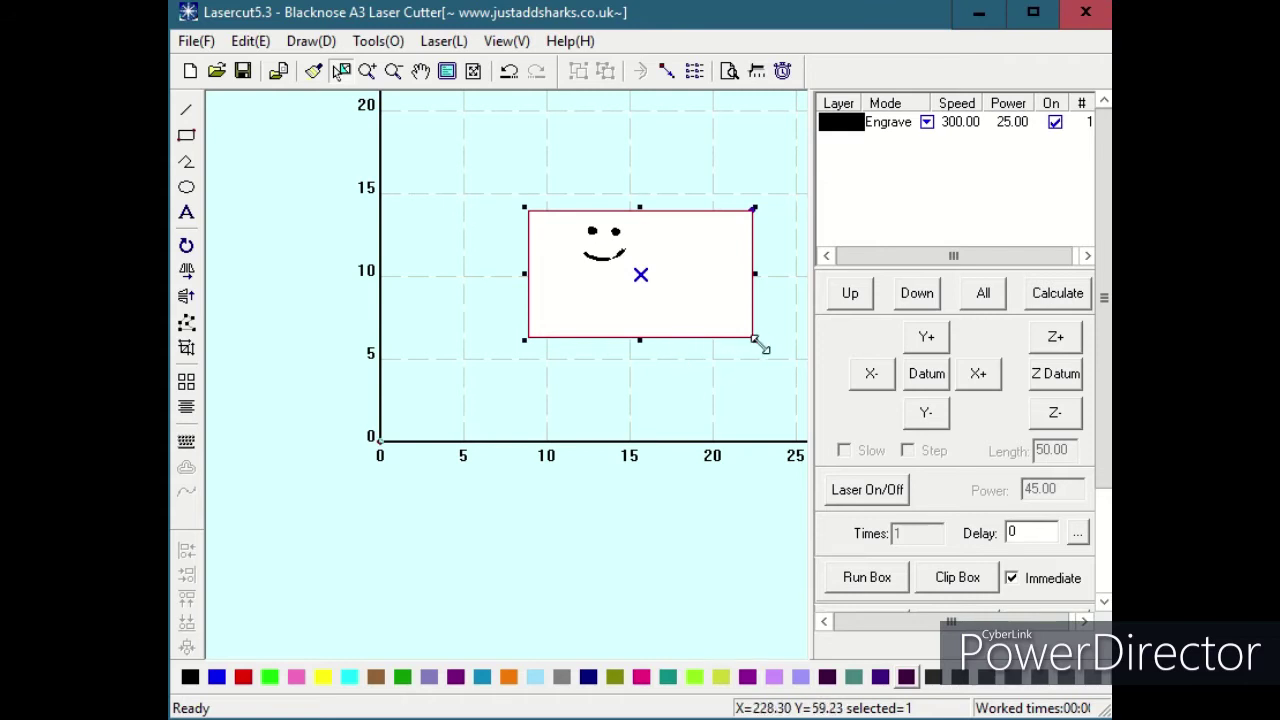
mouse_move(756, 342)
left_mouse_down()
mouse_move(751, 254)
mouse_move(776, 393)
left_mouse_up()
left_click_drag(779, 345, 757, 222)
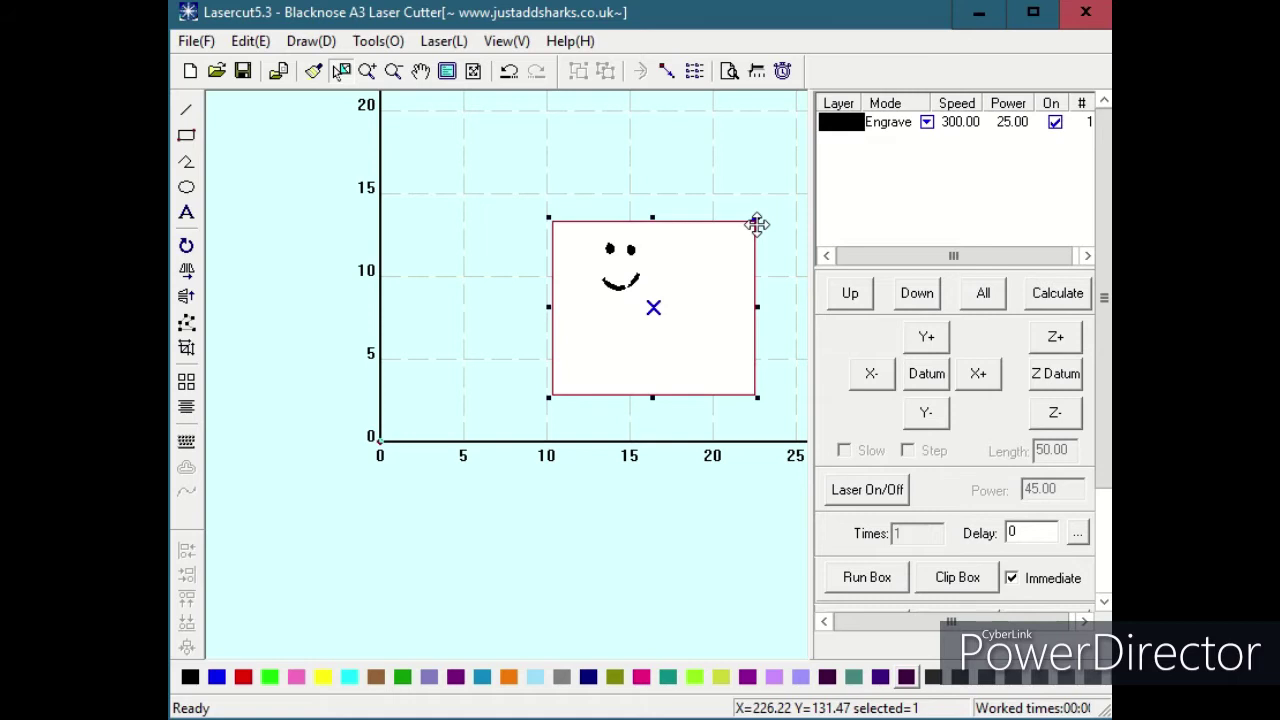
left_click(665, 185)
left_click(652, 285)
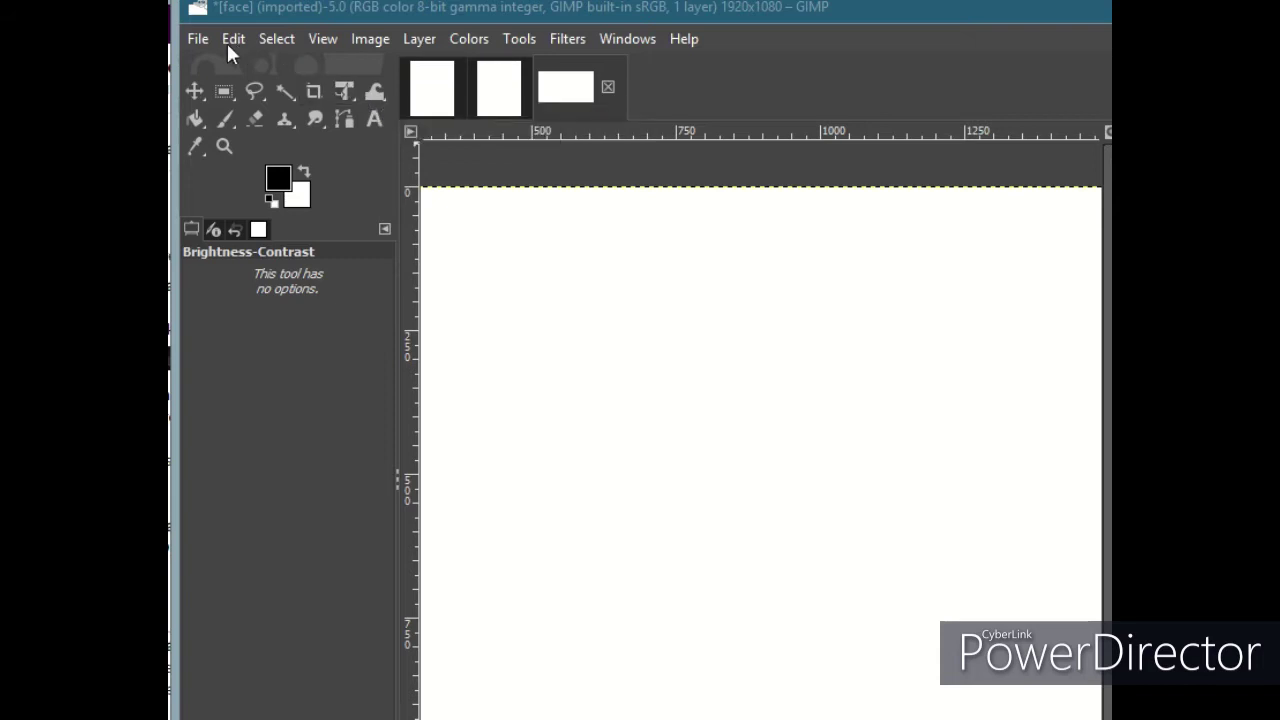
Switch to GIMP and open face.jpg from the Downloads folder.
left_click(196, 40)
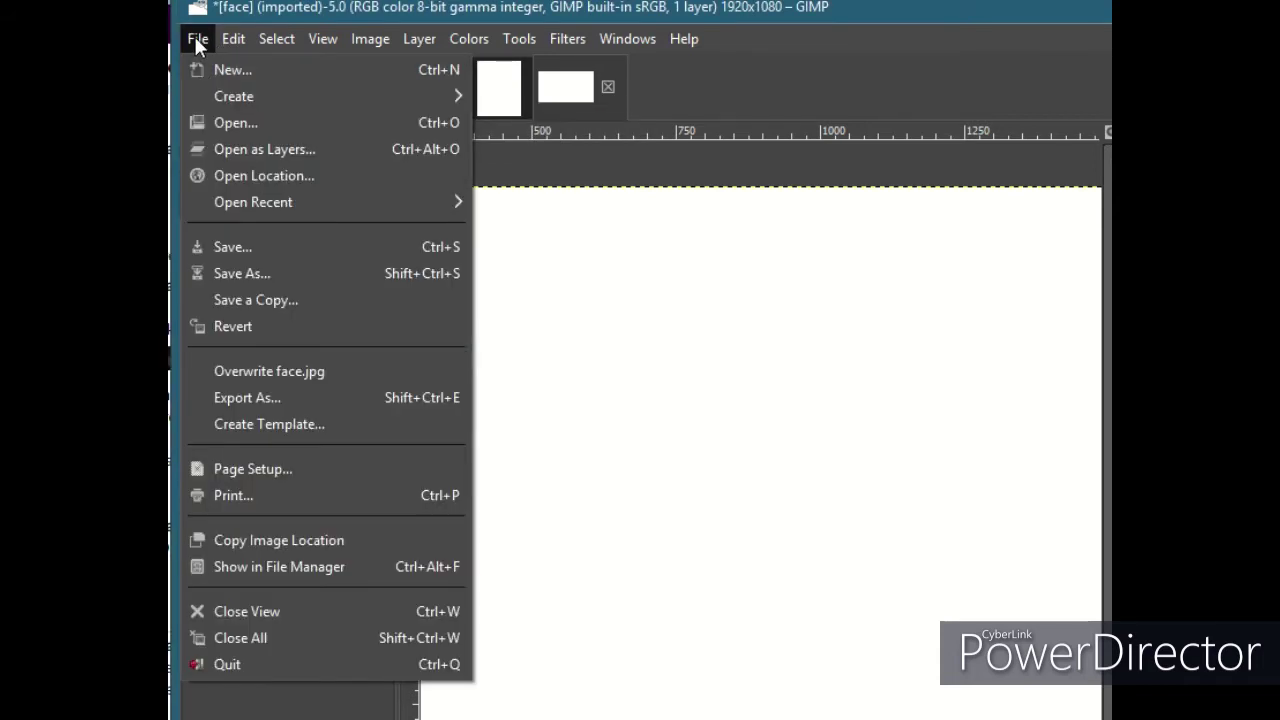
left_click(215, 120)
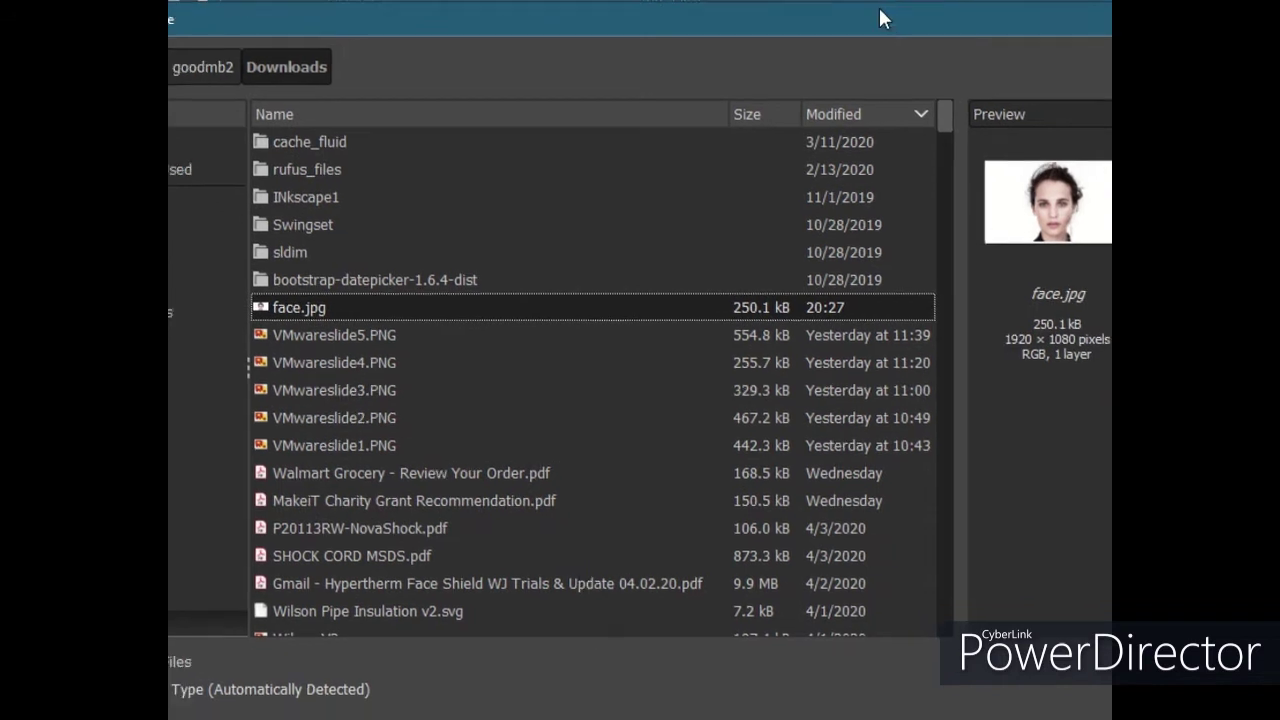
left_click(970, 682)
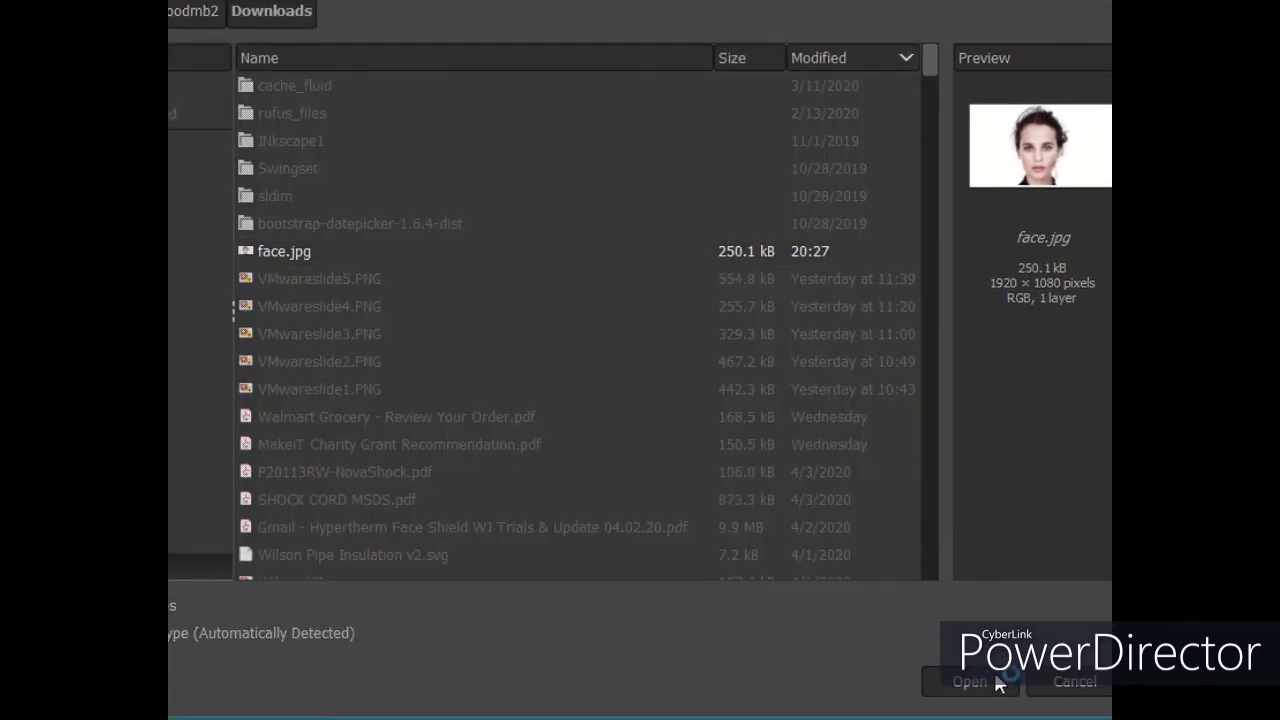
Try converting the face photo to indexed colors with the black and white (1-bit) palette and no dithering, and undo the conversion.
key("minus")
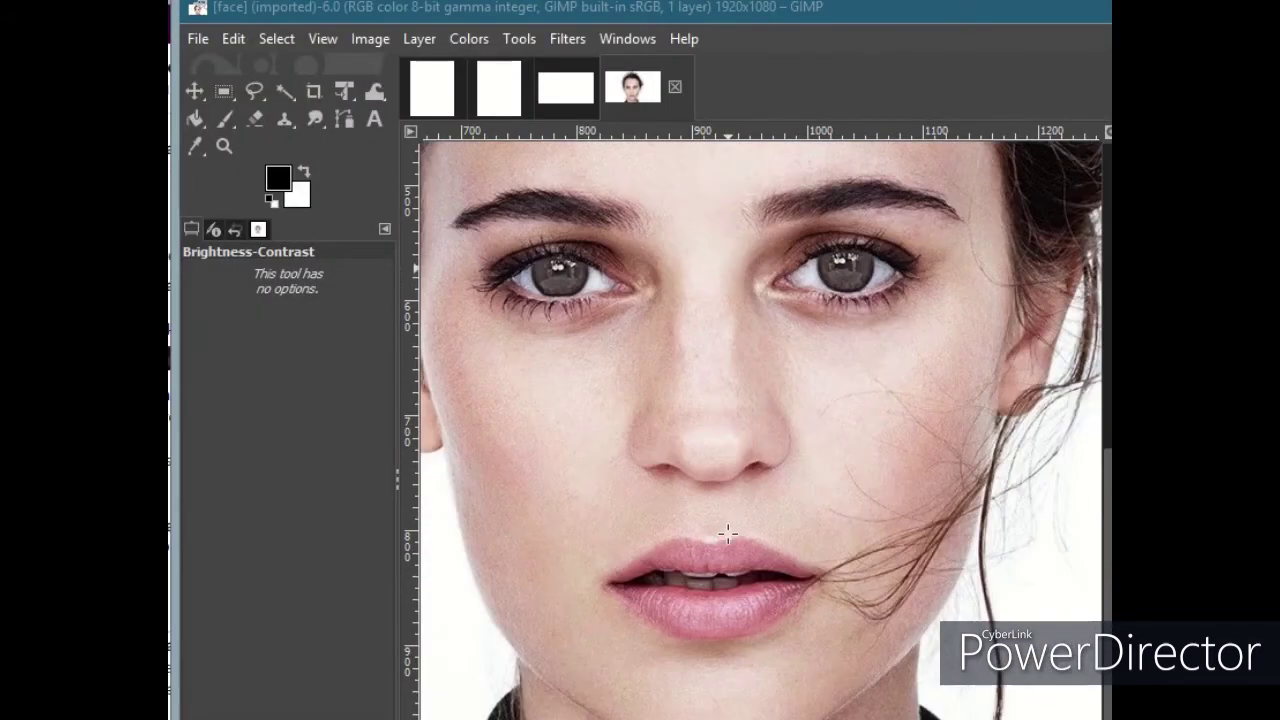
scroll(759, 491, "up", 4)
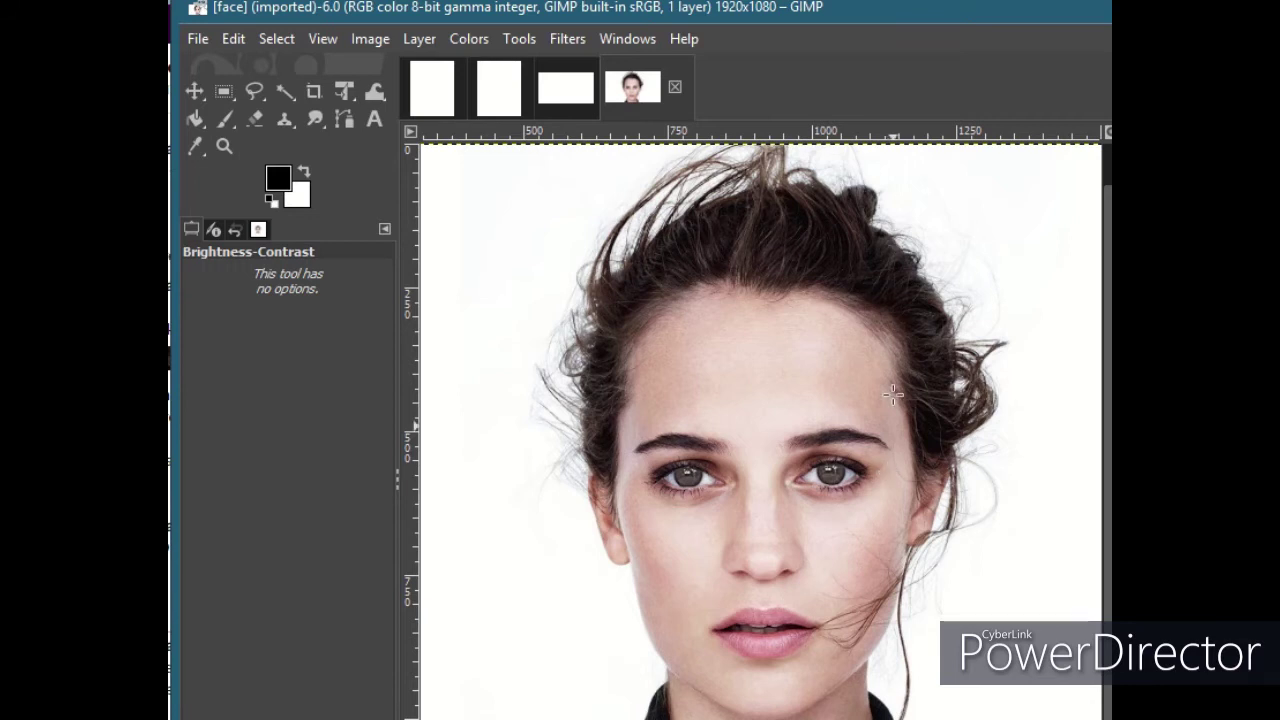
left_click(369, 40)
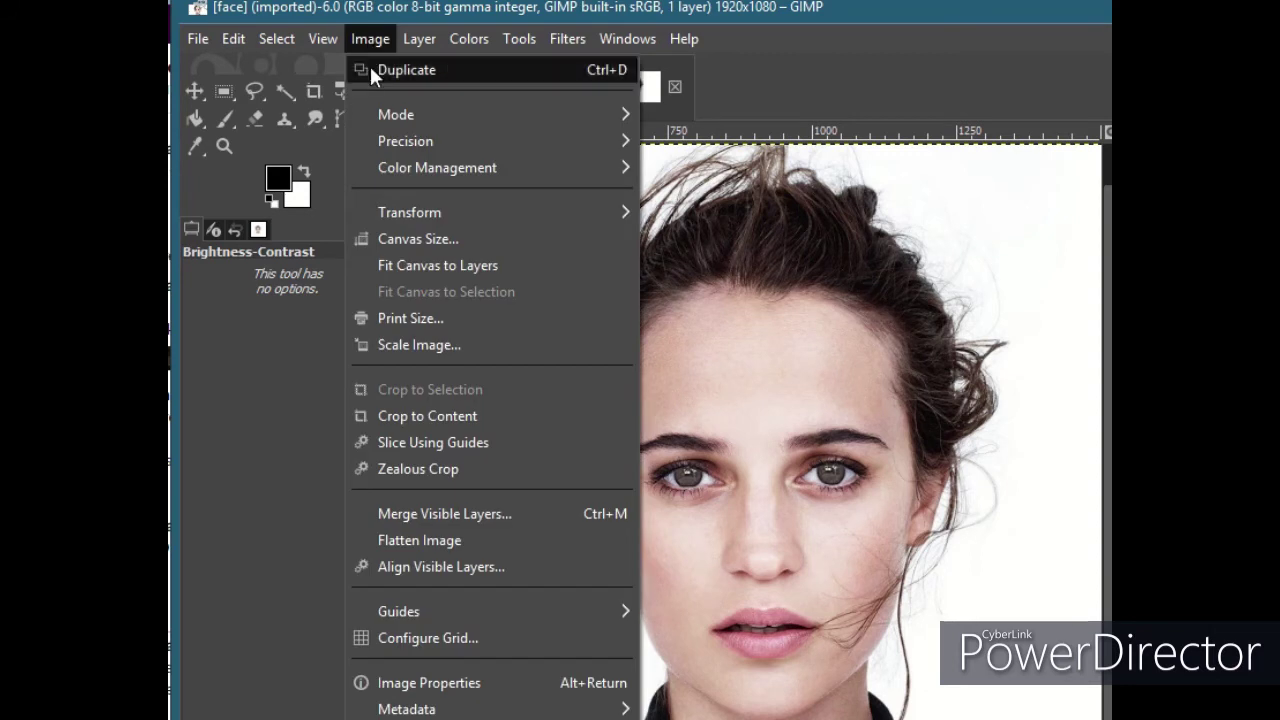
mouse_move(381, 114)
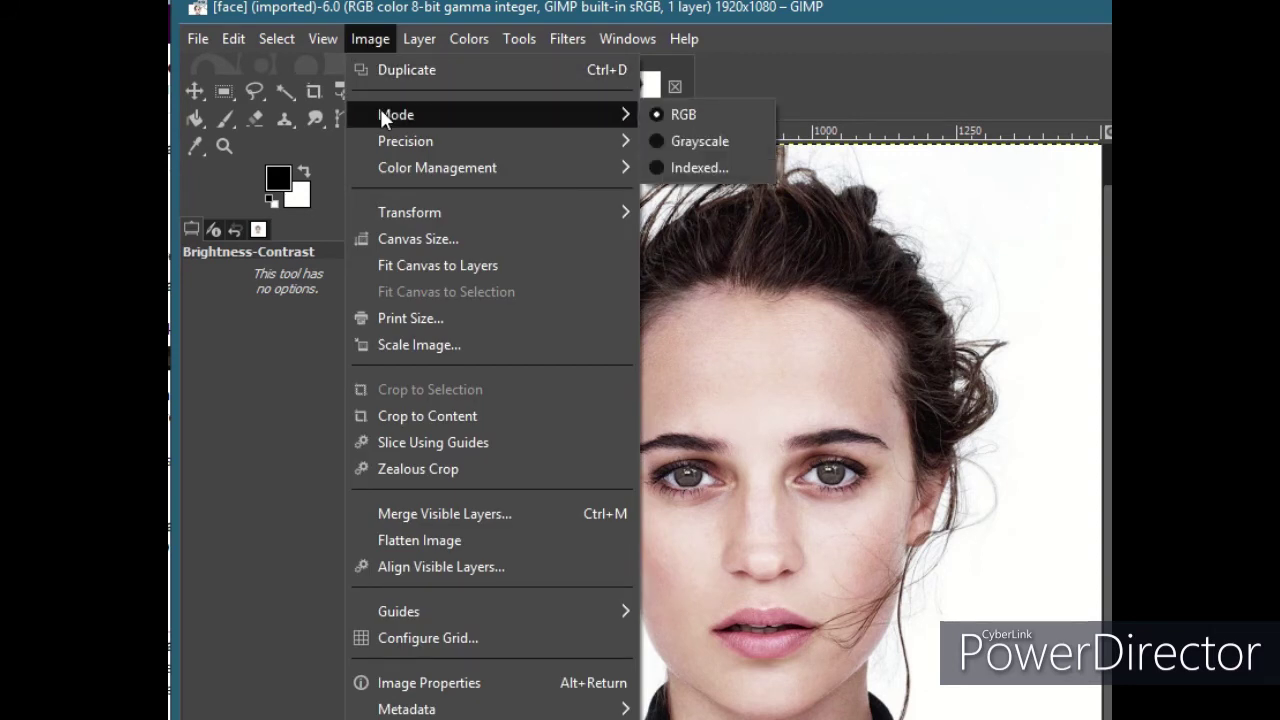
left_click(693, 169)
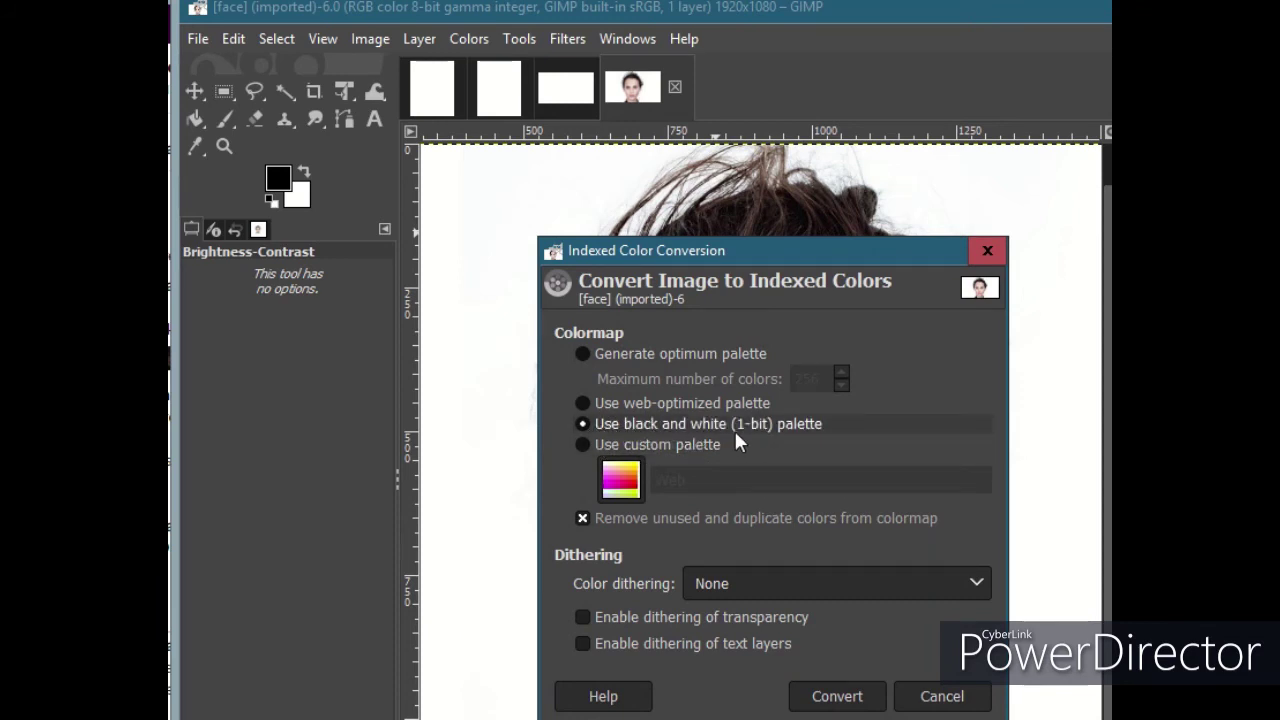
left_click(830, 700)
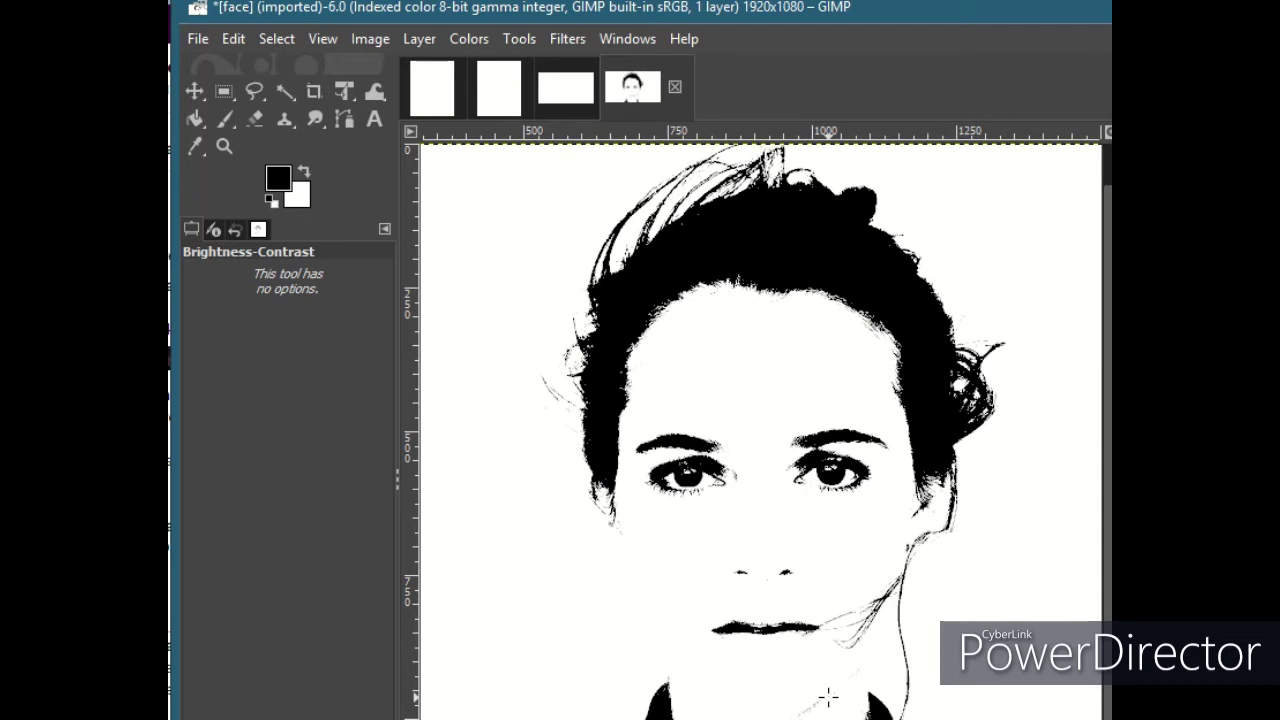
key("ctrl+z")
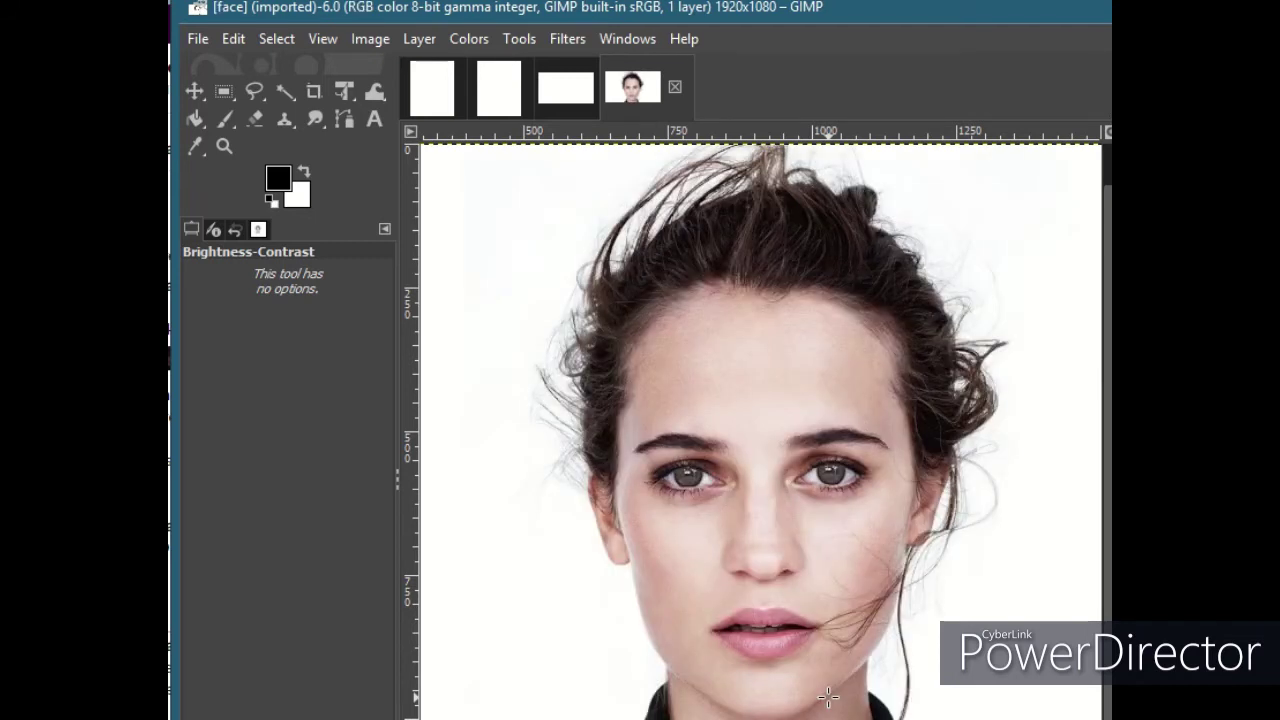
Try the black and white indexed conversion with Floyd-Steinberg (normal) dithering, examine the dot pattern on the forehead, and undo it.
left_click(374, 37)
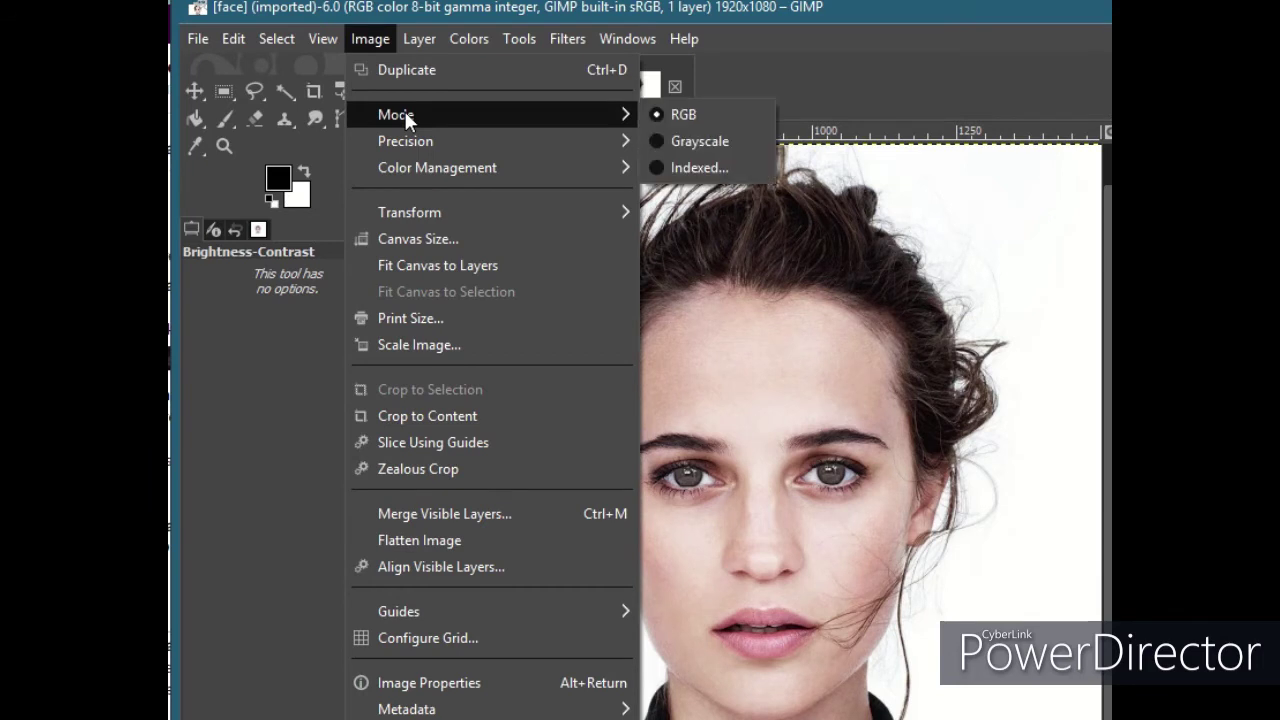
left_click(715, 166)
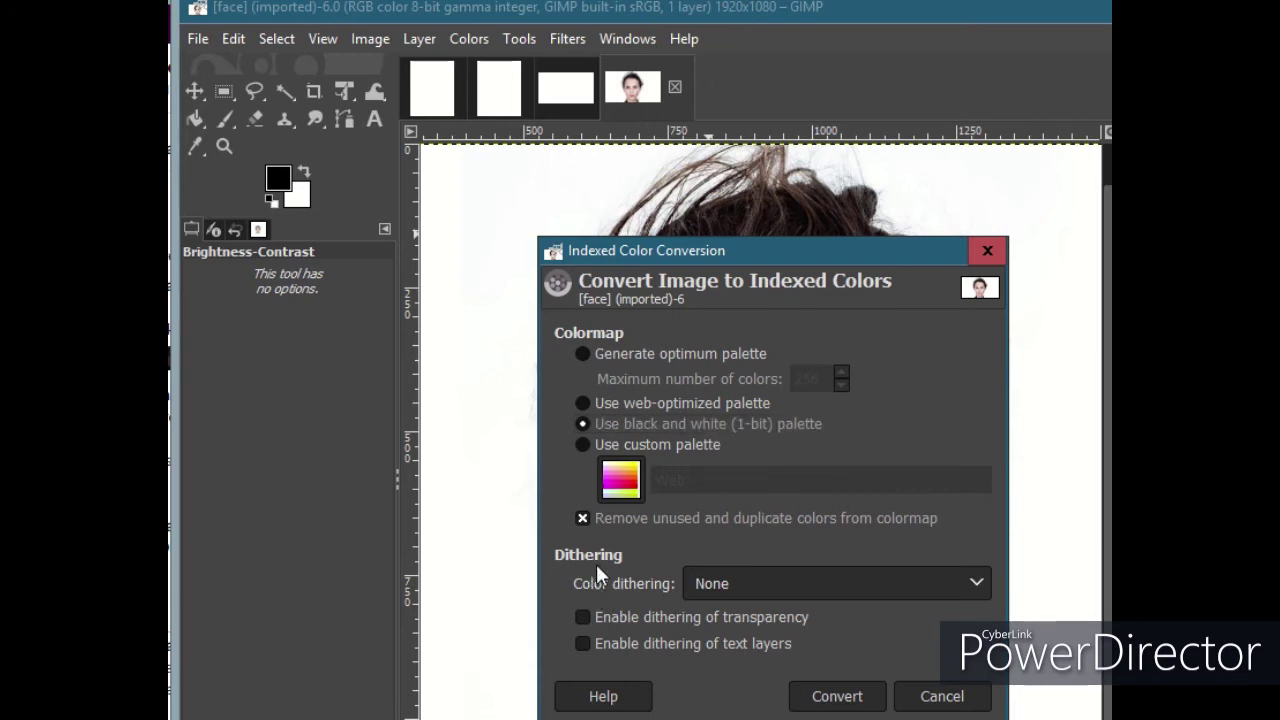
left_click(699, 586)
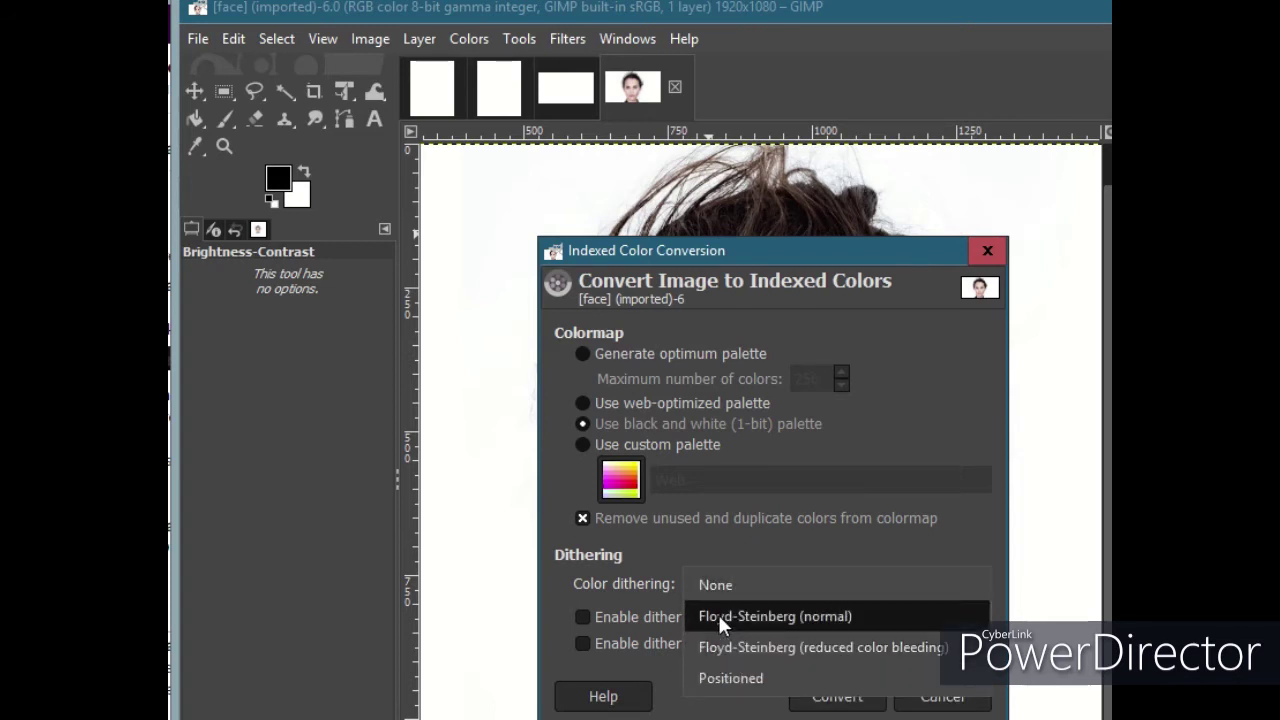
left_click(718, 615)
left_click(836, 695)
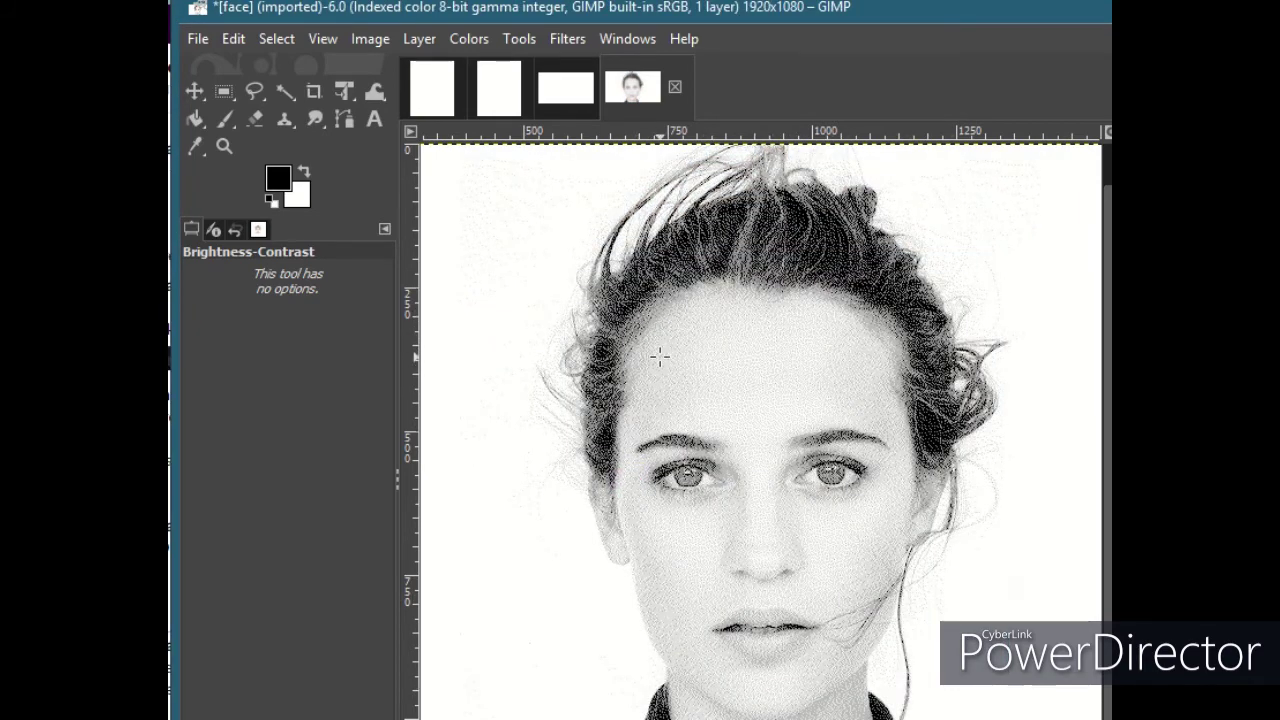
scroll(646, 342, "up", 3)
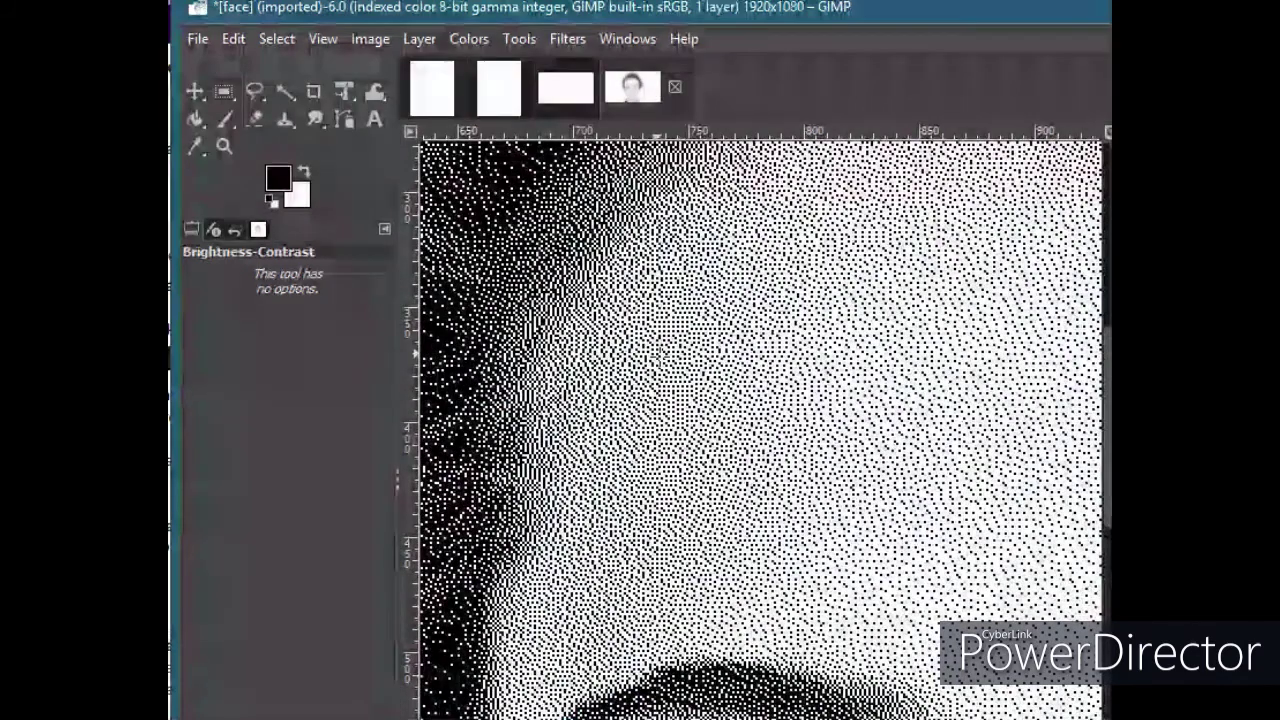
scroll(657, 351, "down", 3)
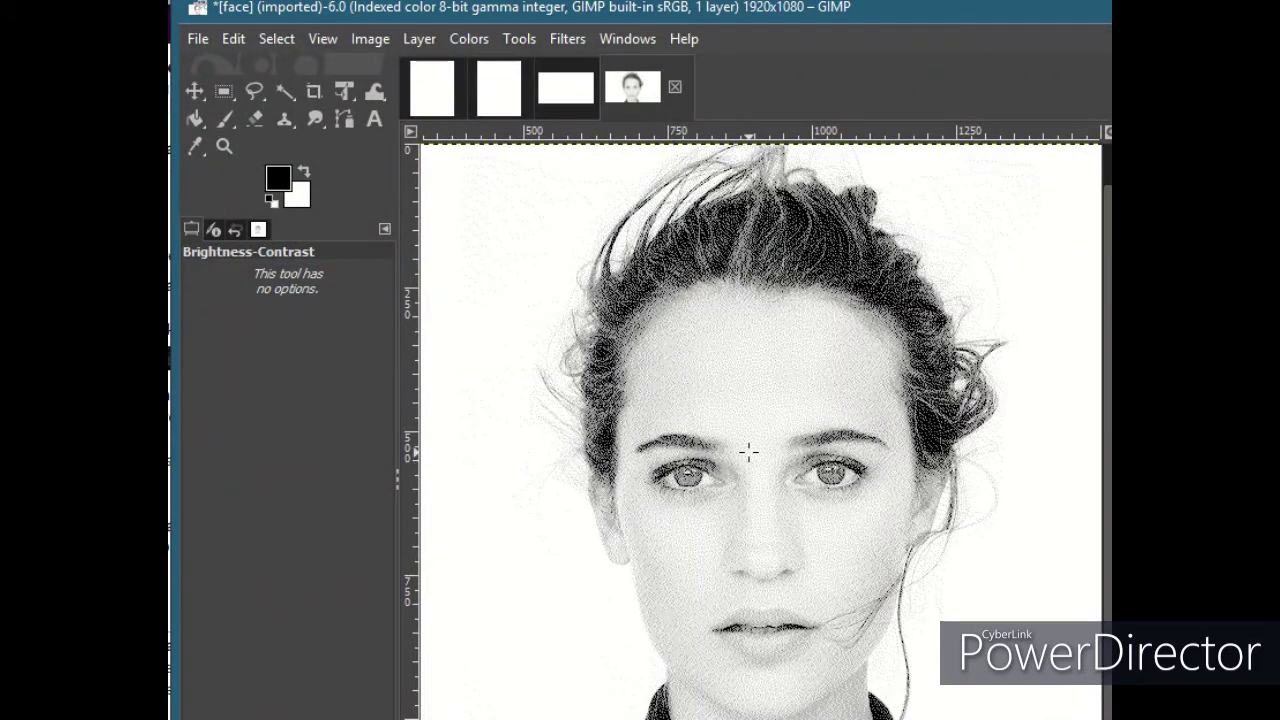
scroll(651, 352, "up", 4)
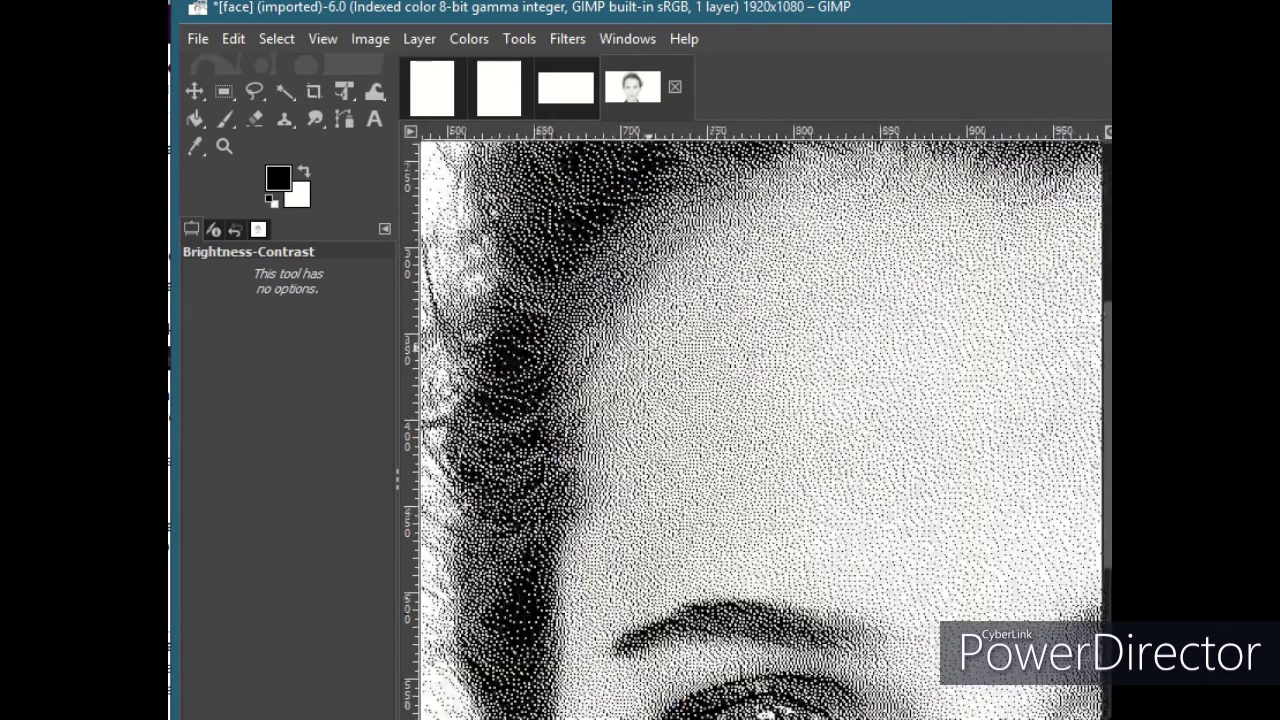
scroll(700, 414, "down", 3)
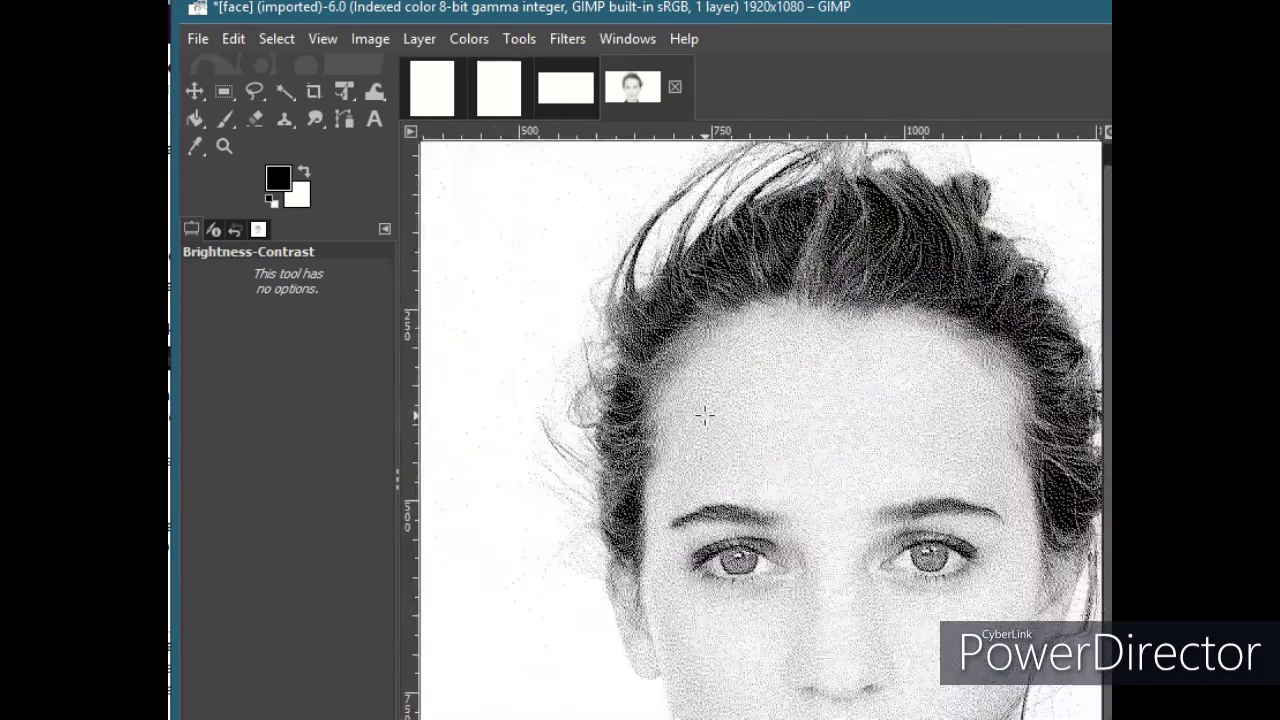
scroll(705, 415, "down", 1)
key("ctrl+z")
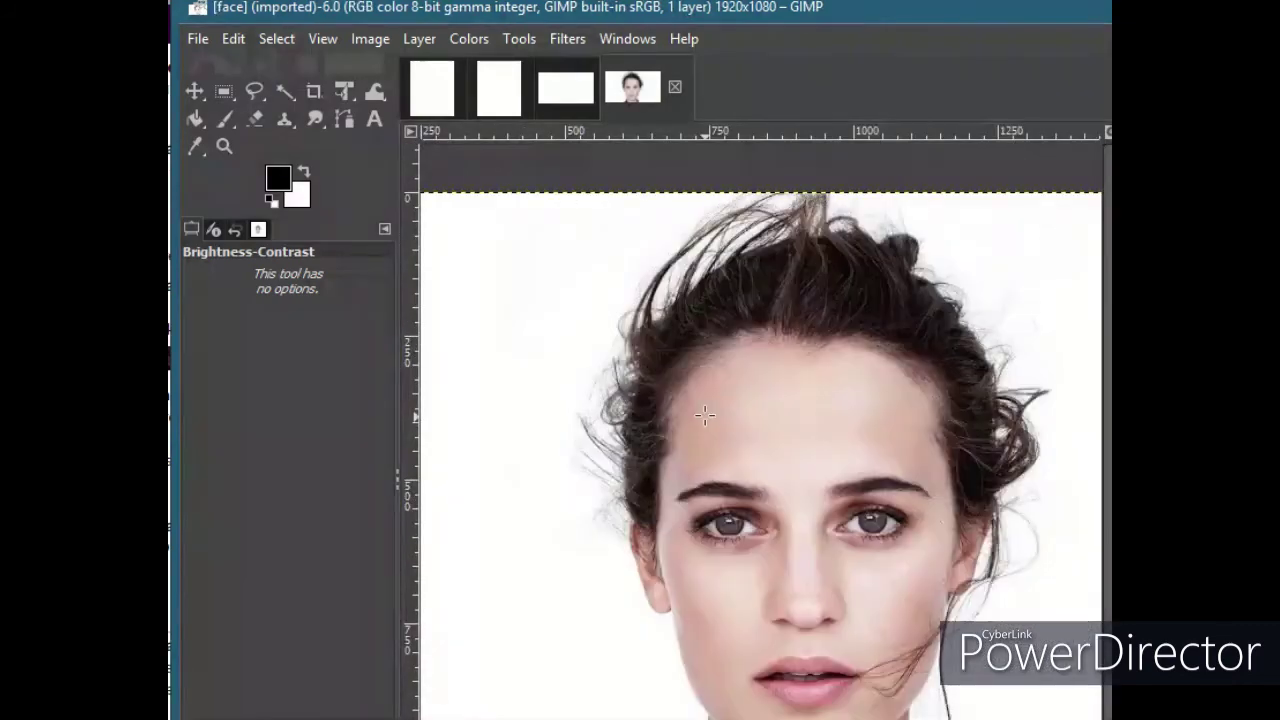
Try the black and white indexed conversion with Floyd-Steinberg (reduced color bleeding) dithering, examine the face's shading, and undo it.
left_click(372, 39)
mouse_move(409, 108)
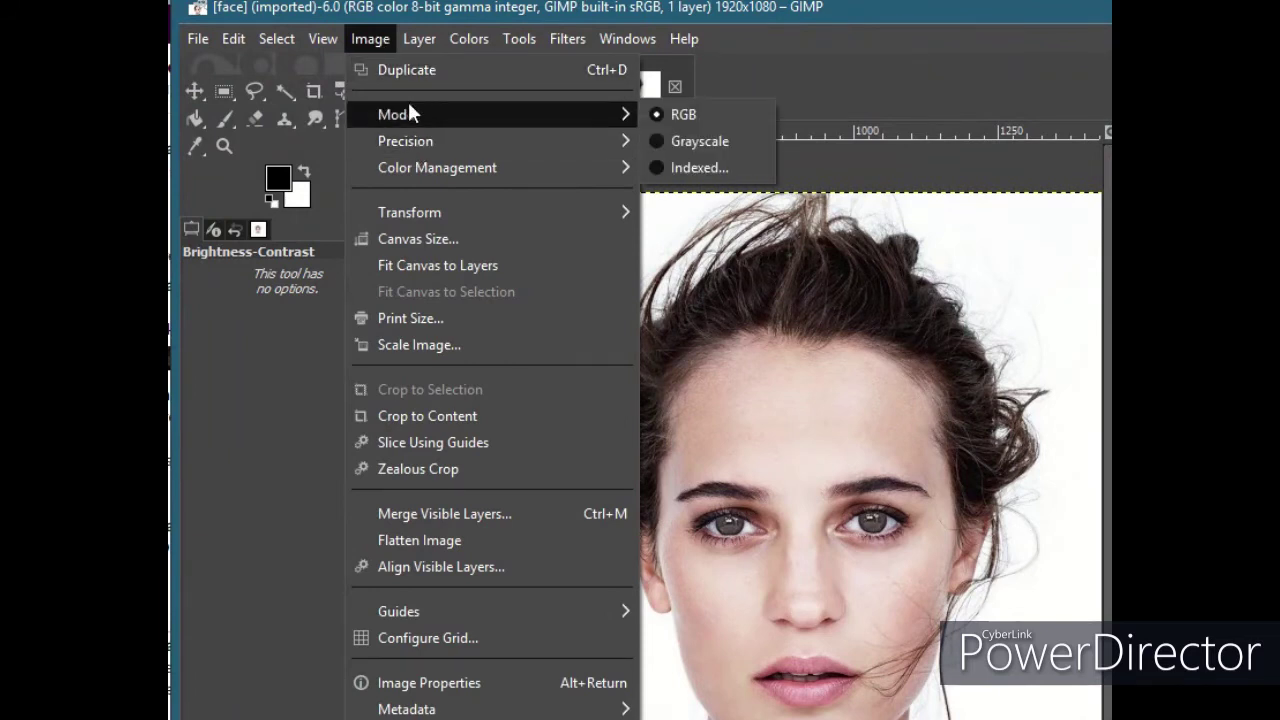
left_click(699, 167)
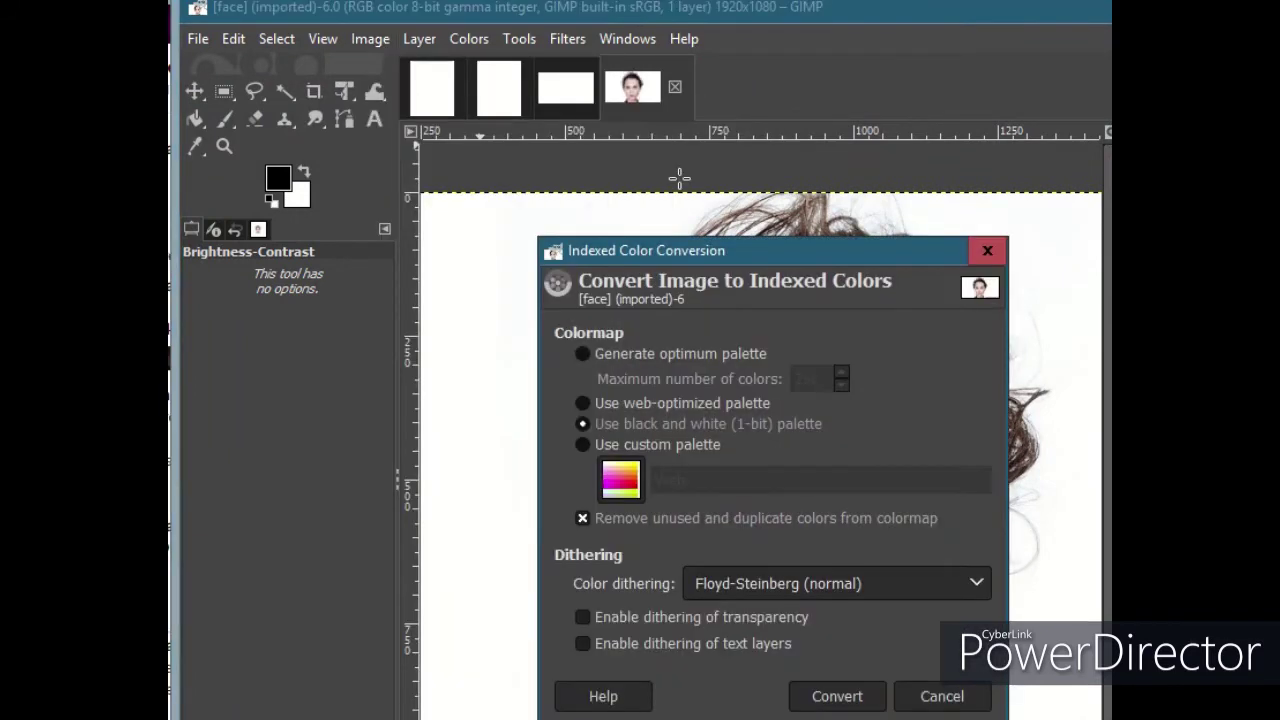
left_click(712, 585)
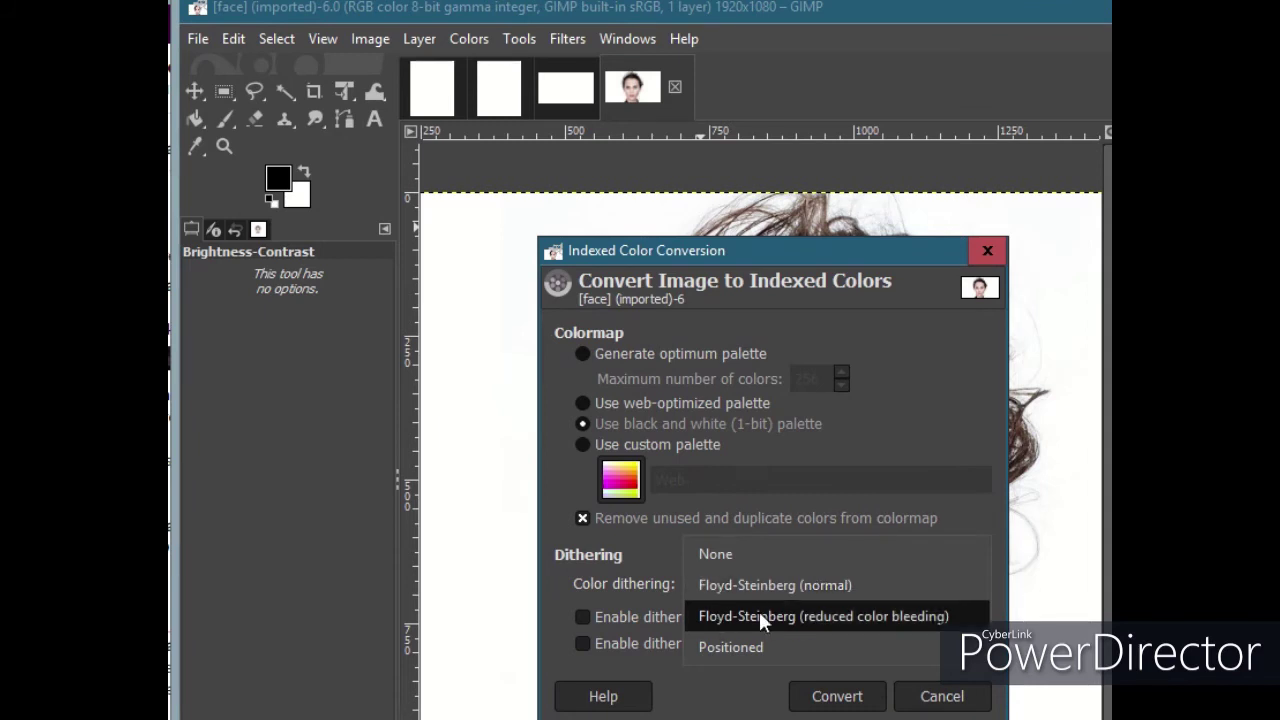
left_click(759, 611)
left_click(855, 695)
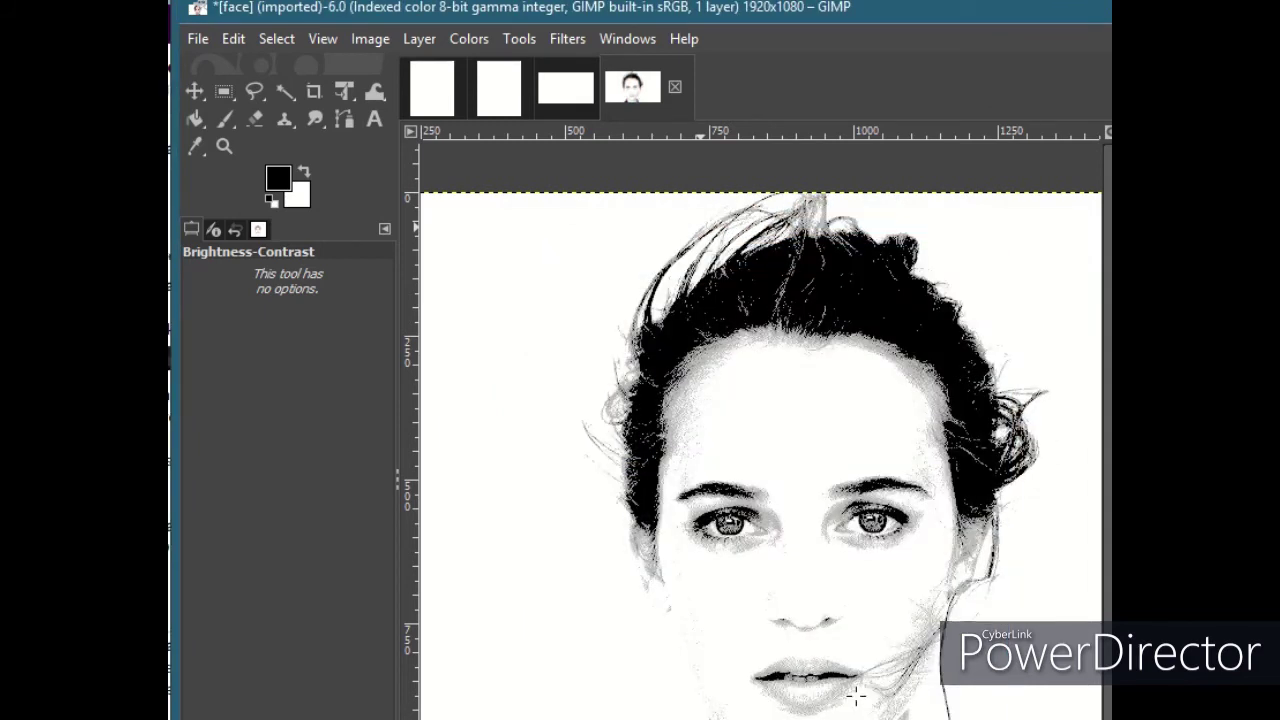
scroll(795, 545, "up", 2, "ctrl")
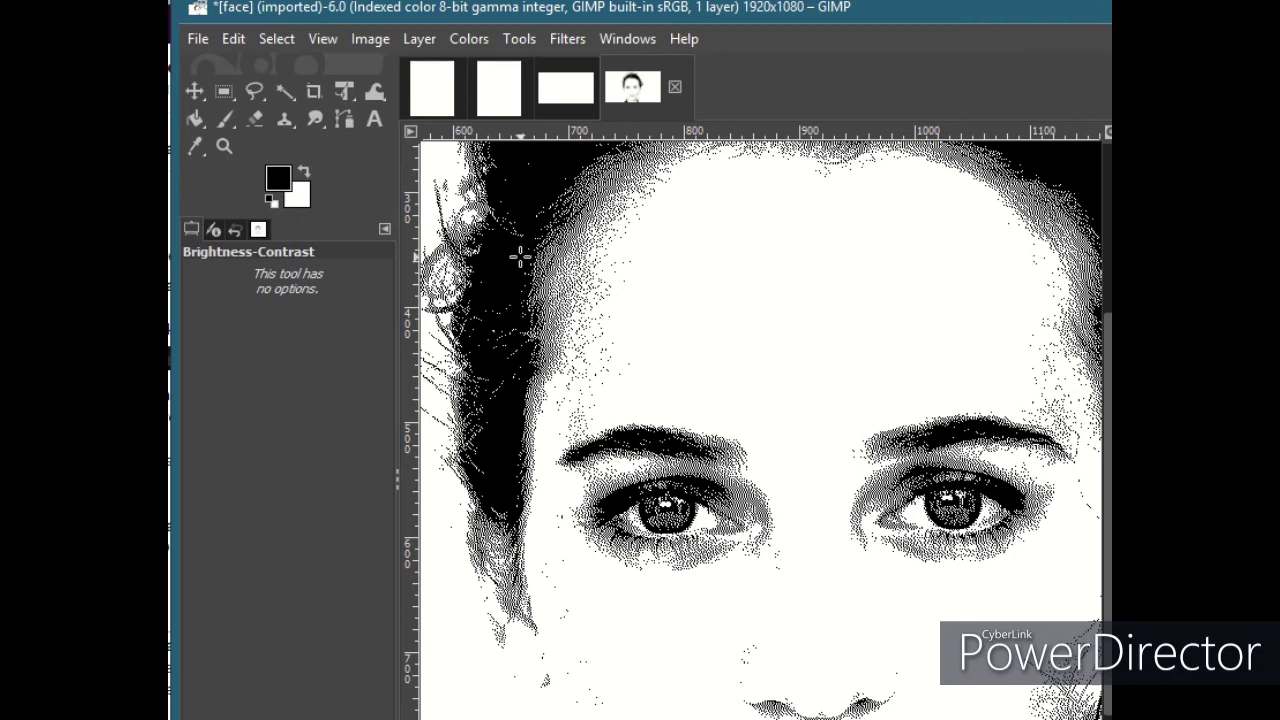
scroll(601, 375, "down", 1, "ctrl")
scroll(601, 375, "down", 1, "ctrl")
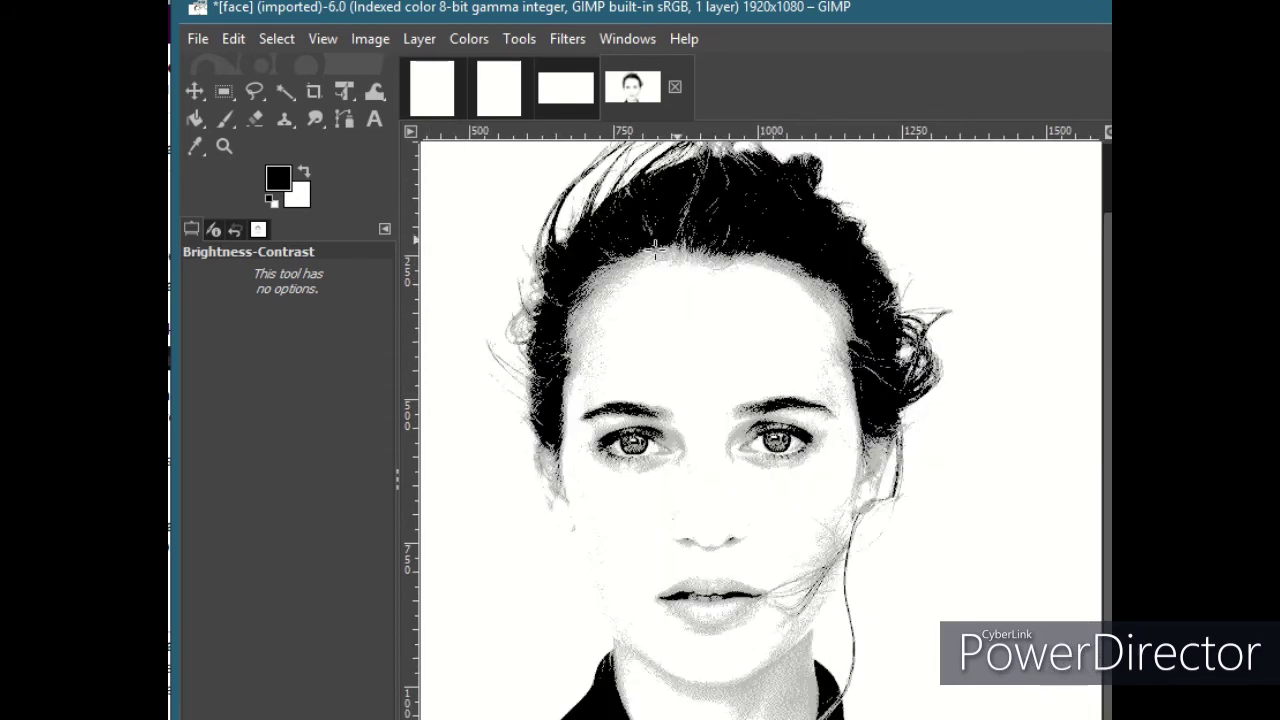
key("ctrl+z")
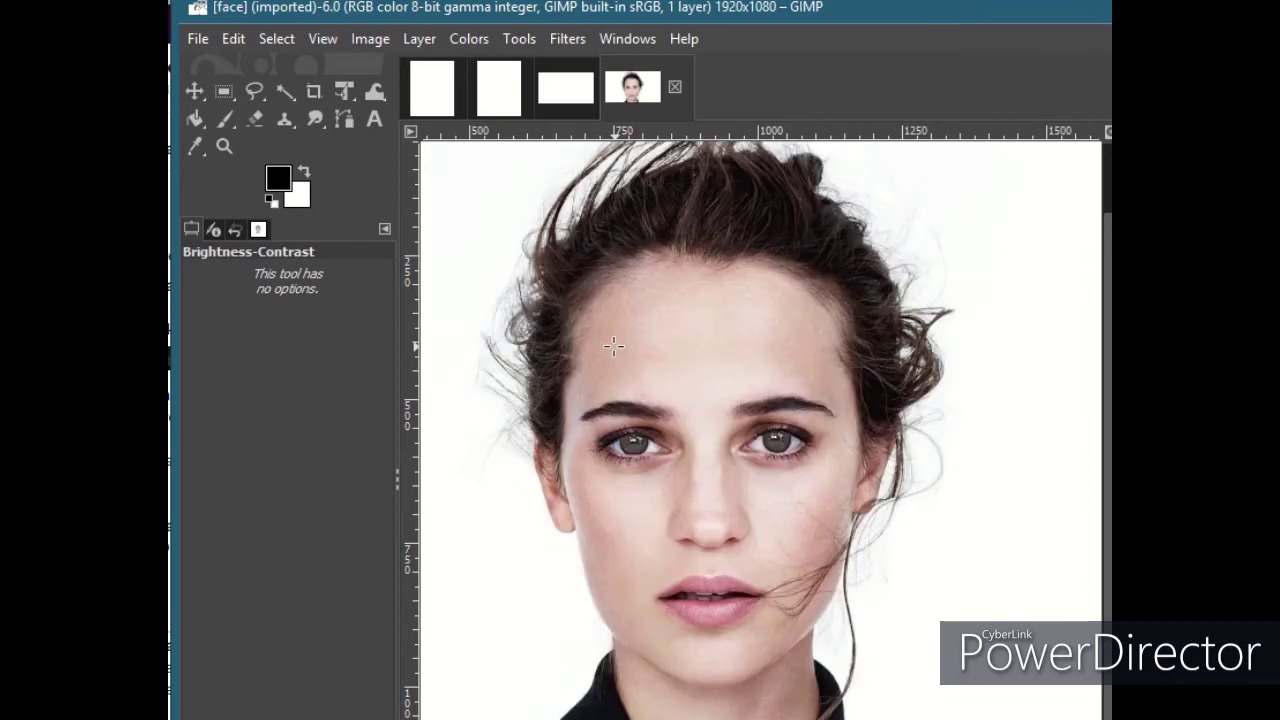
Try the black and white indexed conversion with Positioned dithering, examine the dot pattern on the forehead, and undo it.
left_click(371, 41)
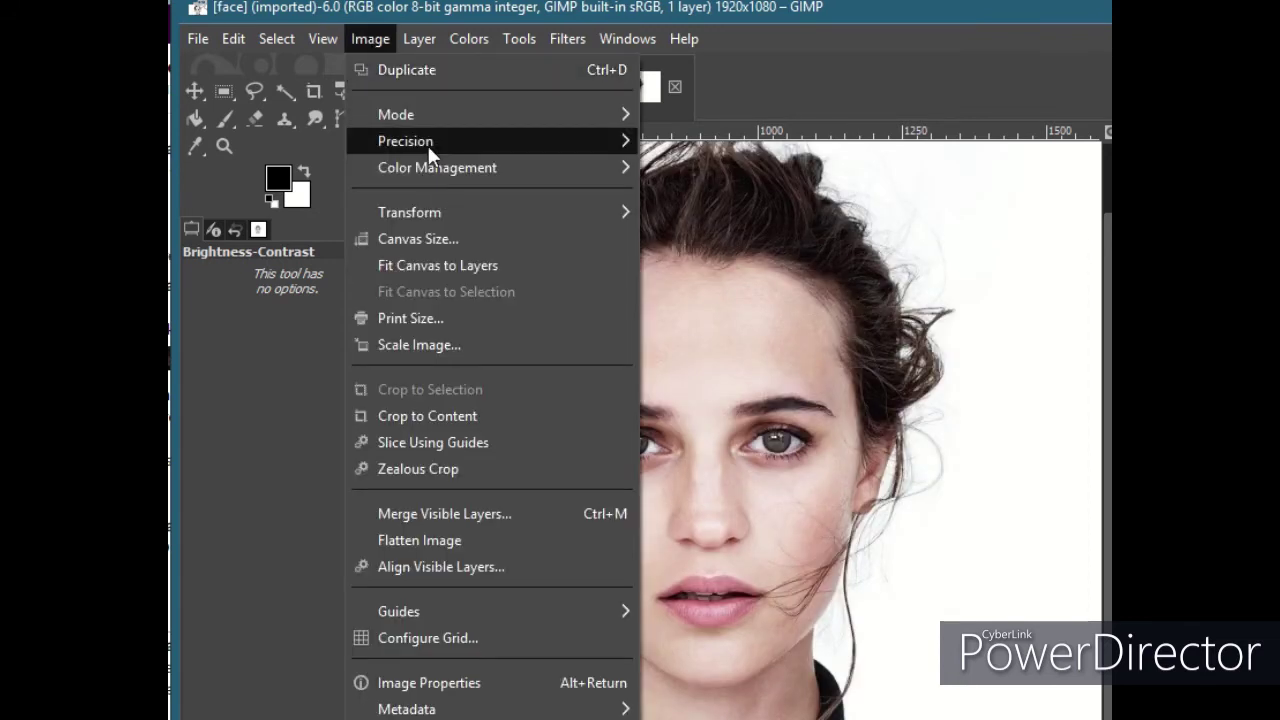
mouse_move(425, 120)
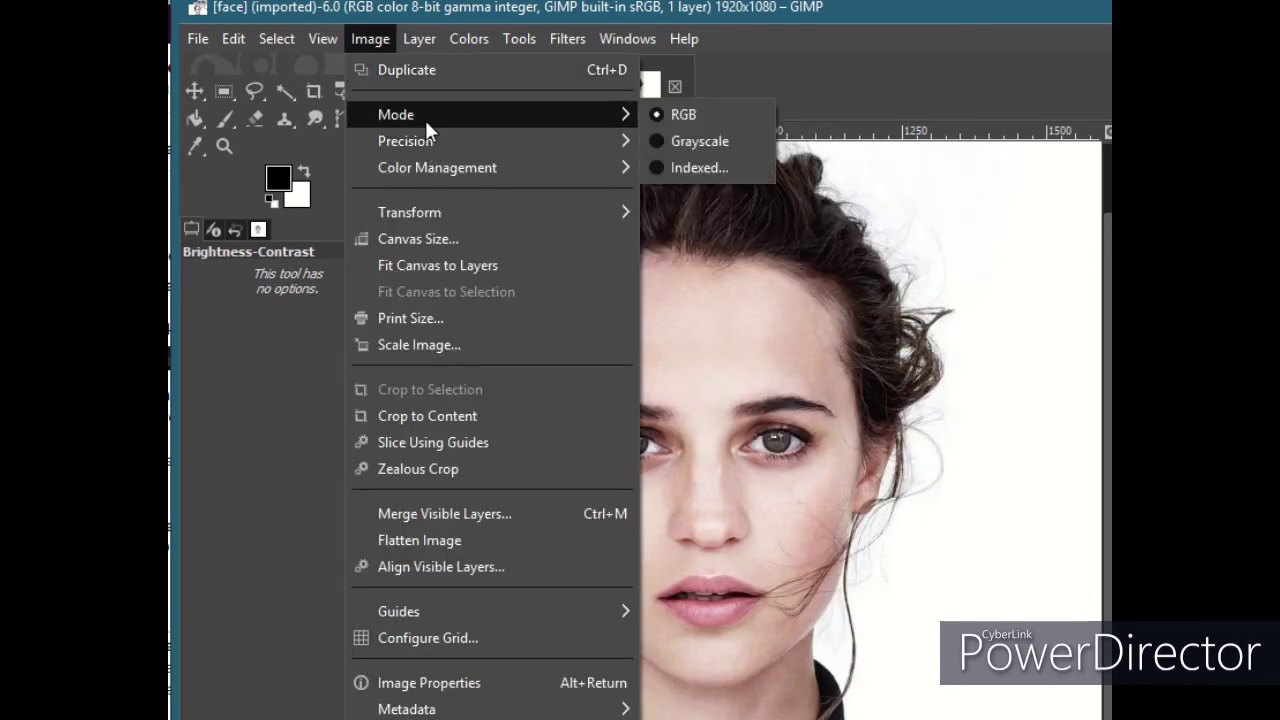
left_click(747, 169)
left_click(743, 587)
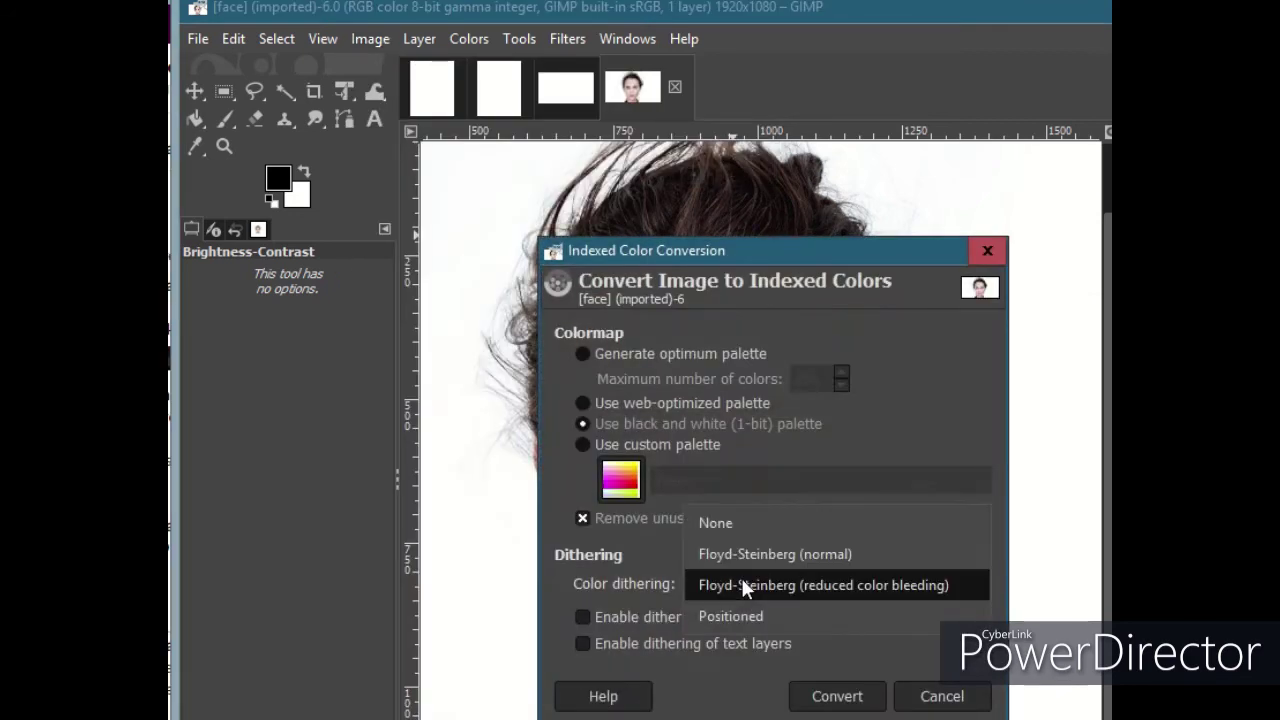
left_click(744, 612)
left_click(833, 695)
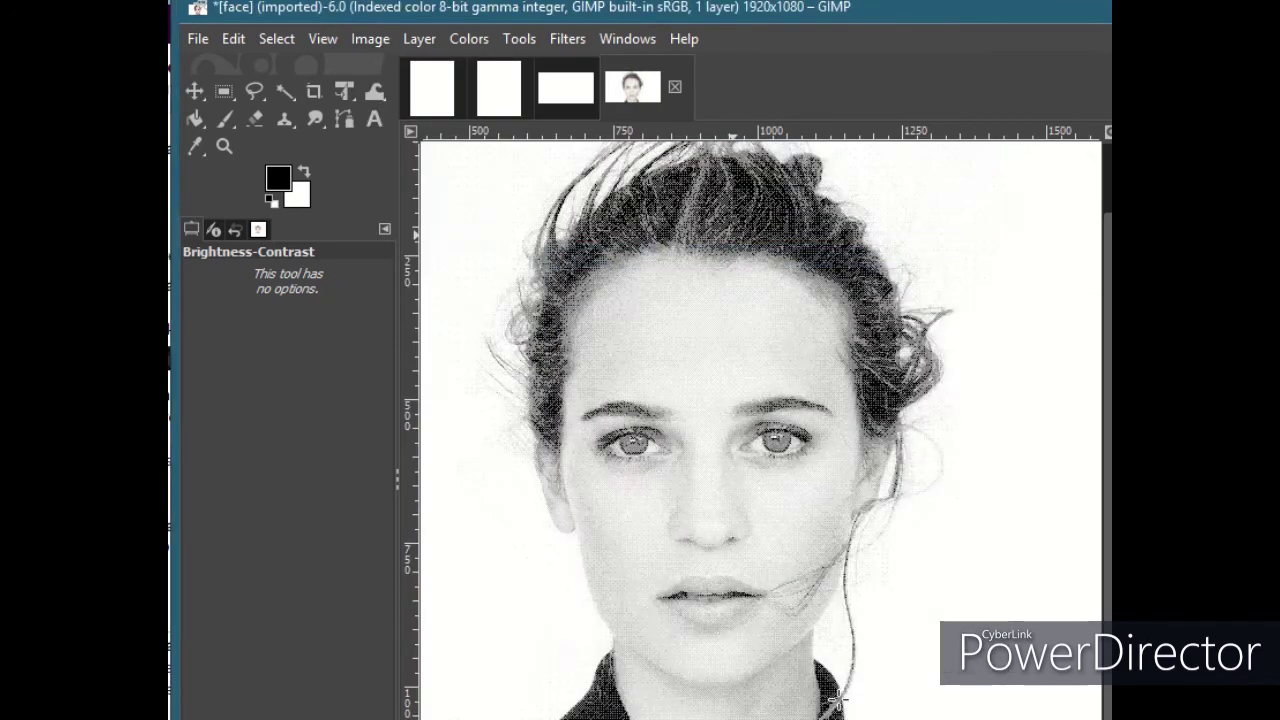
scroll(580, 340, "up", 2)
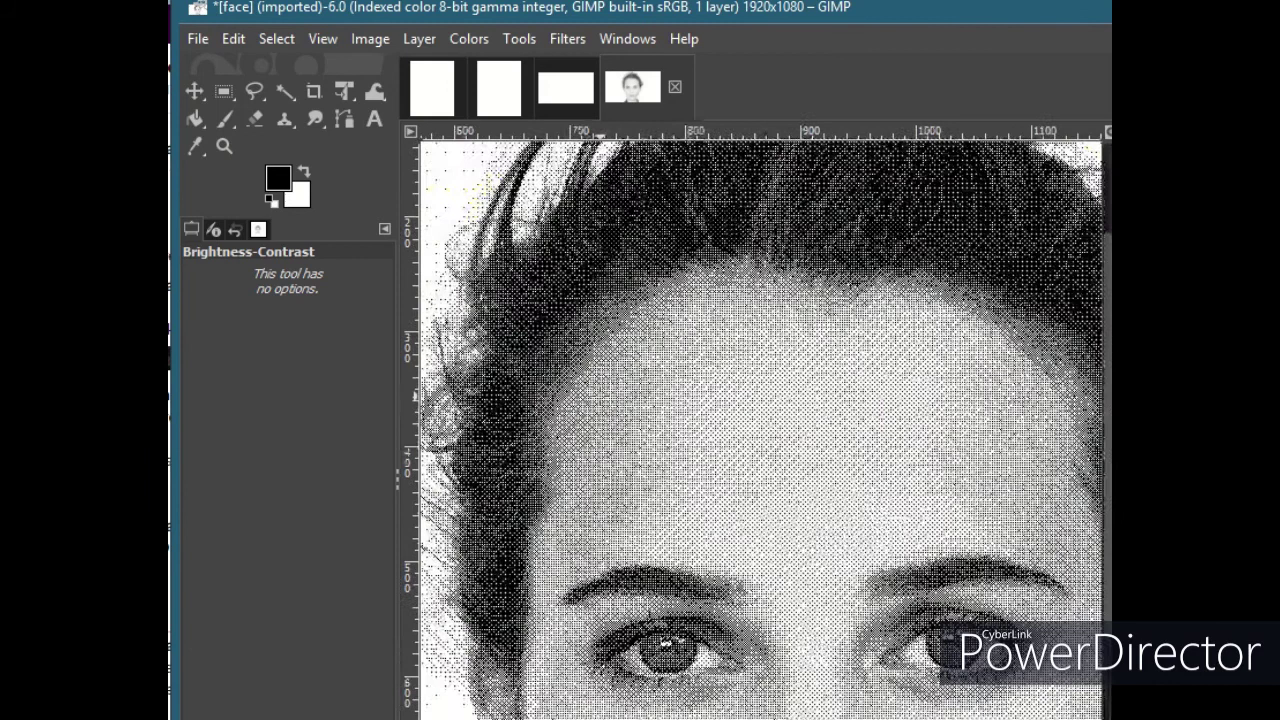
scroll(600, 400, "up", 1)
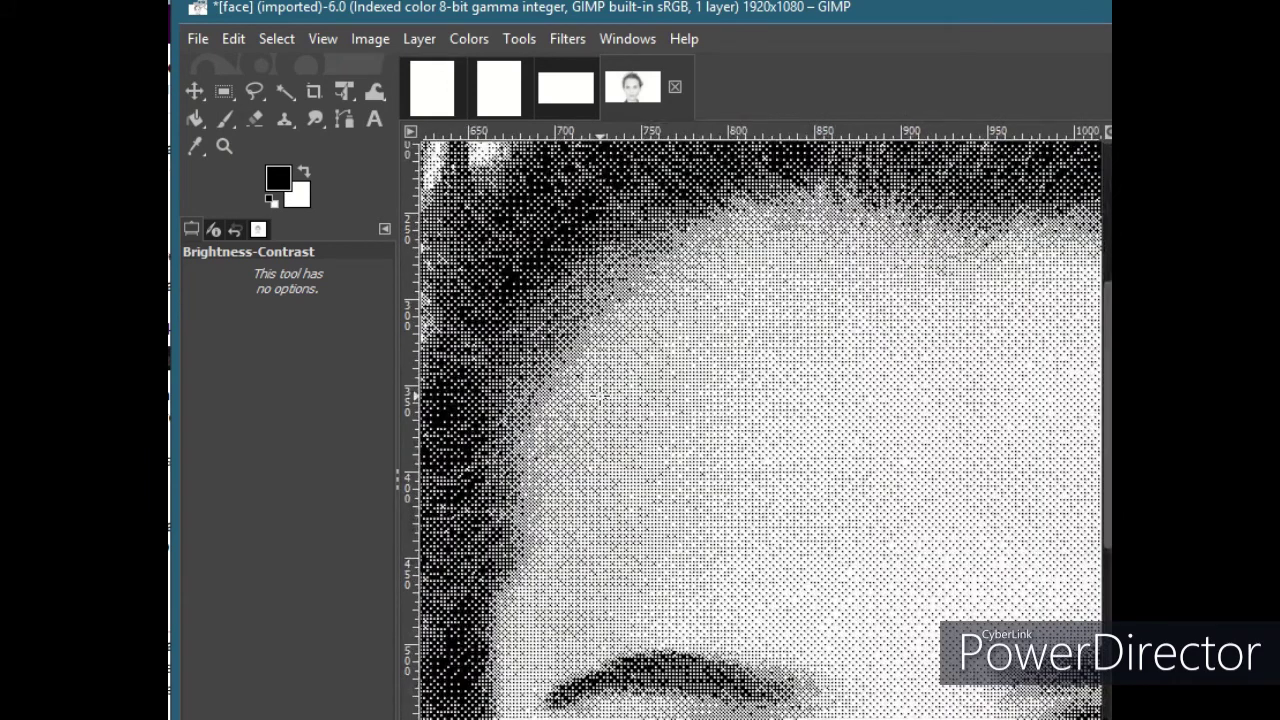
scroll(600, 396, "down", 3)
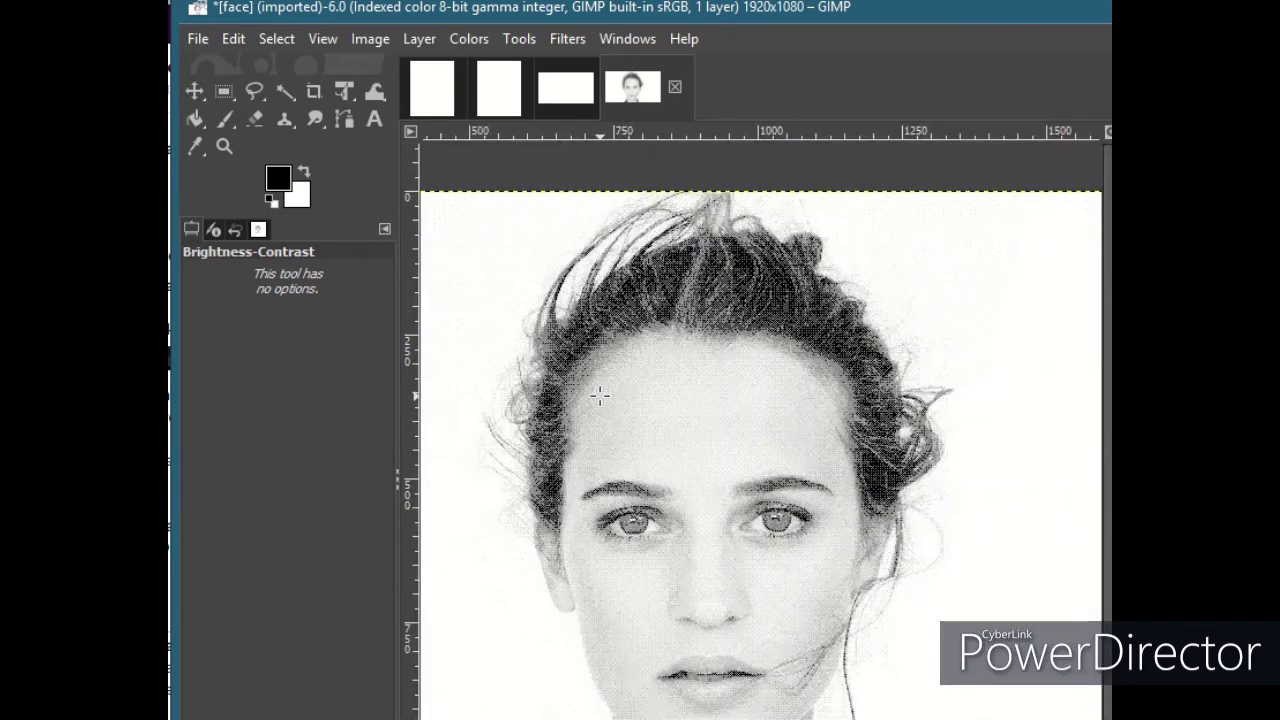
scroll(600, 396, "down", 1)
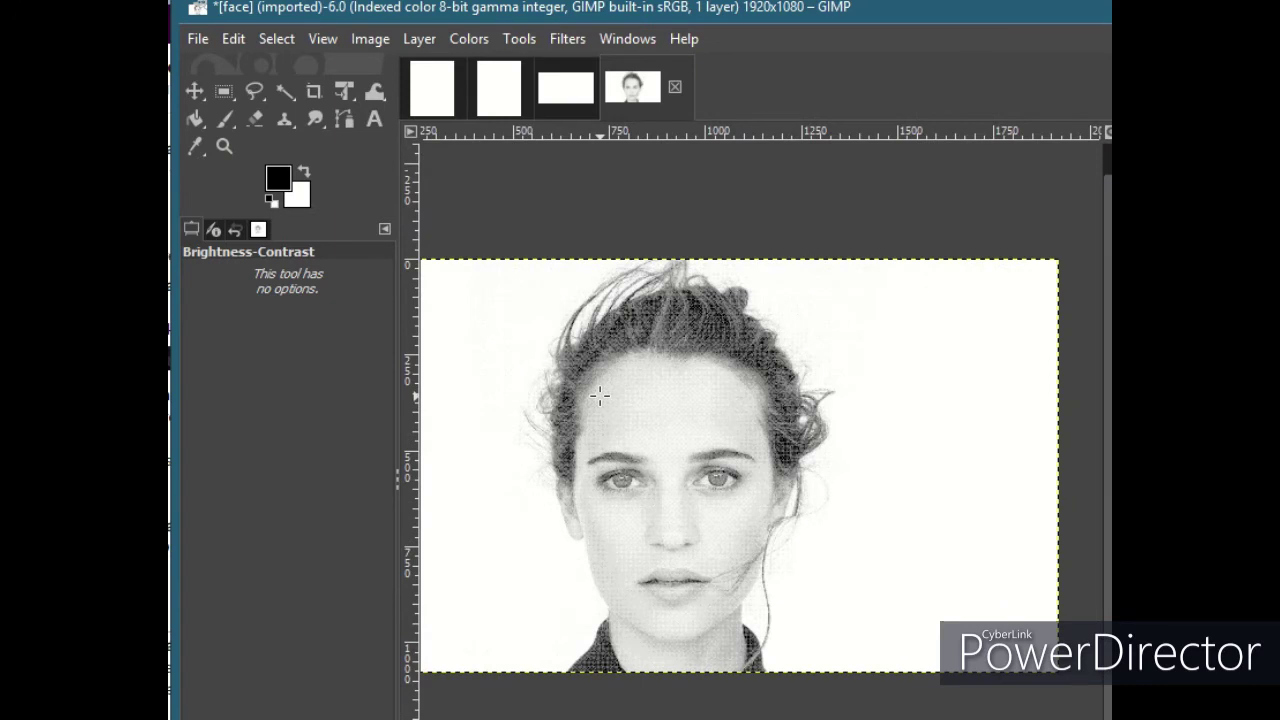
key("ctrl+z")
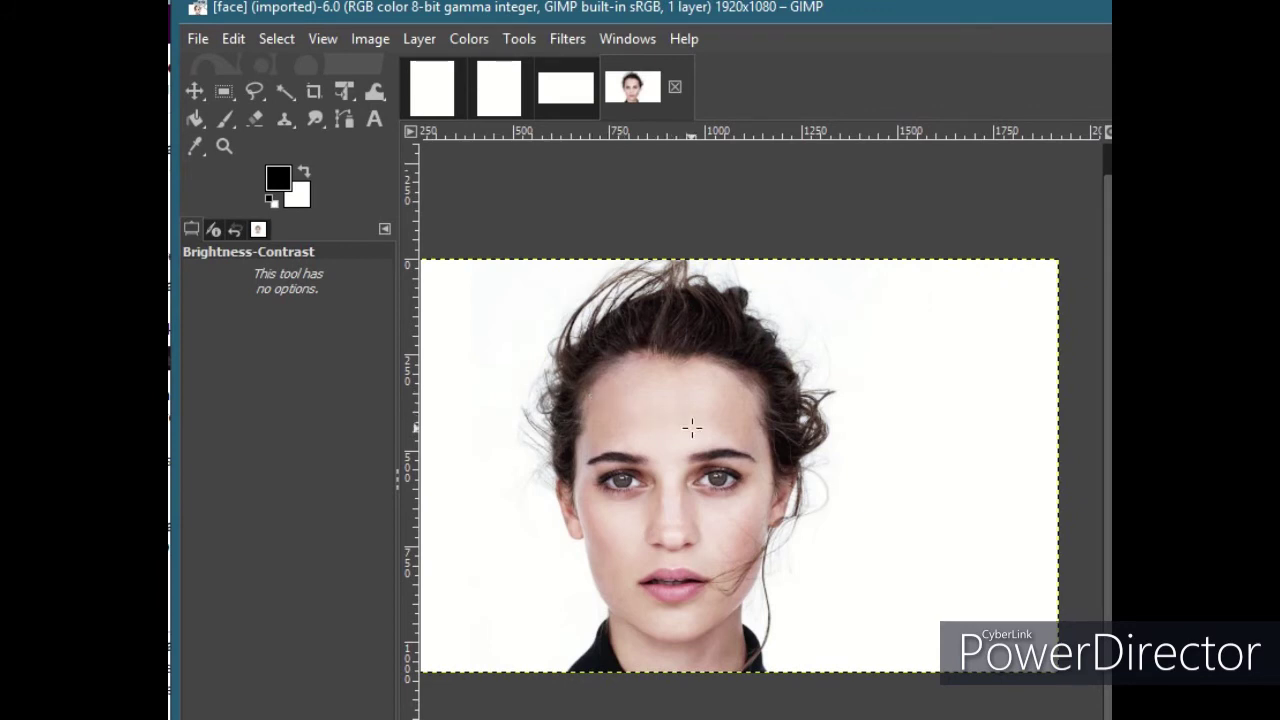
Convert the face photo to grayscale mode and examine the shading around the forehead and hairline.
left_click_drag(691, 428, 740, 403)
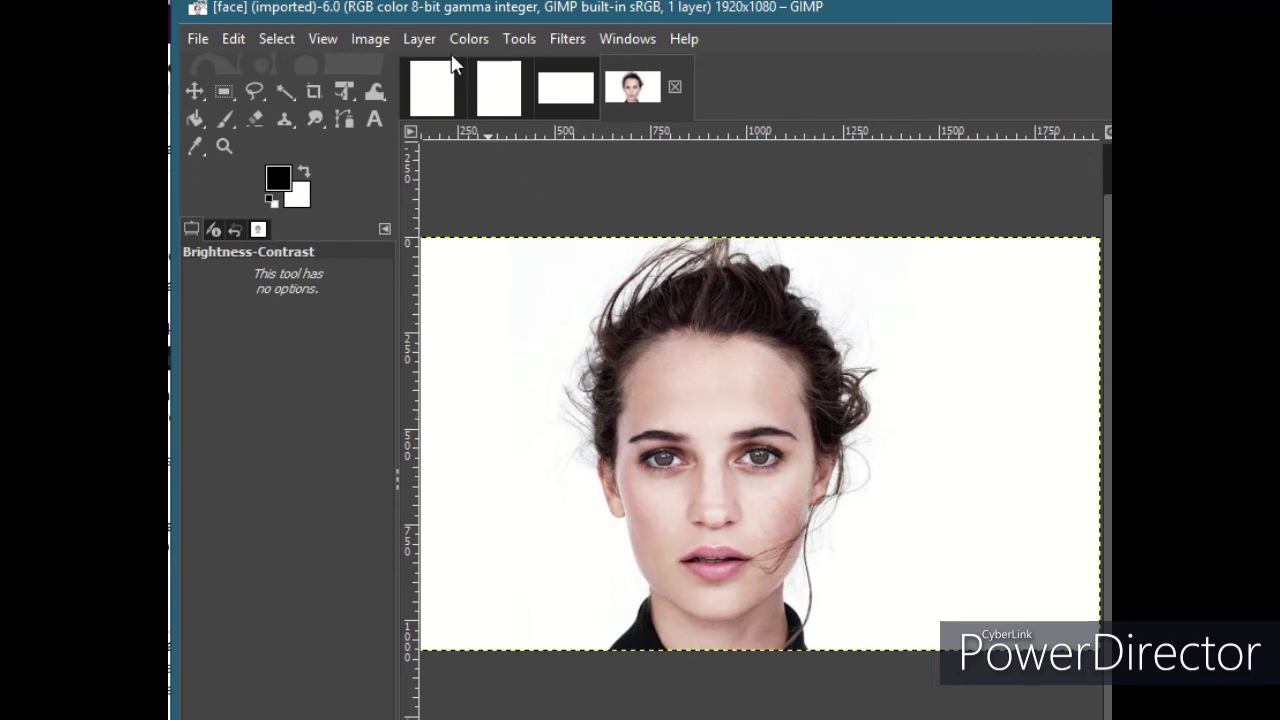
left_click(373, 37)
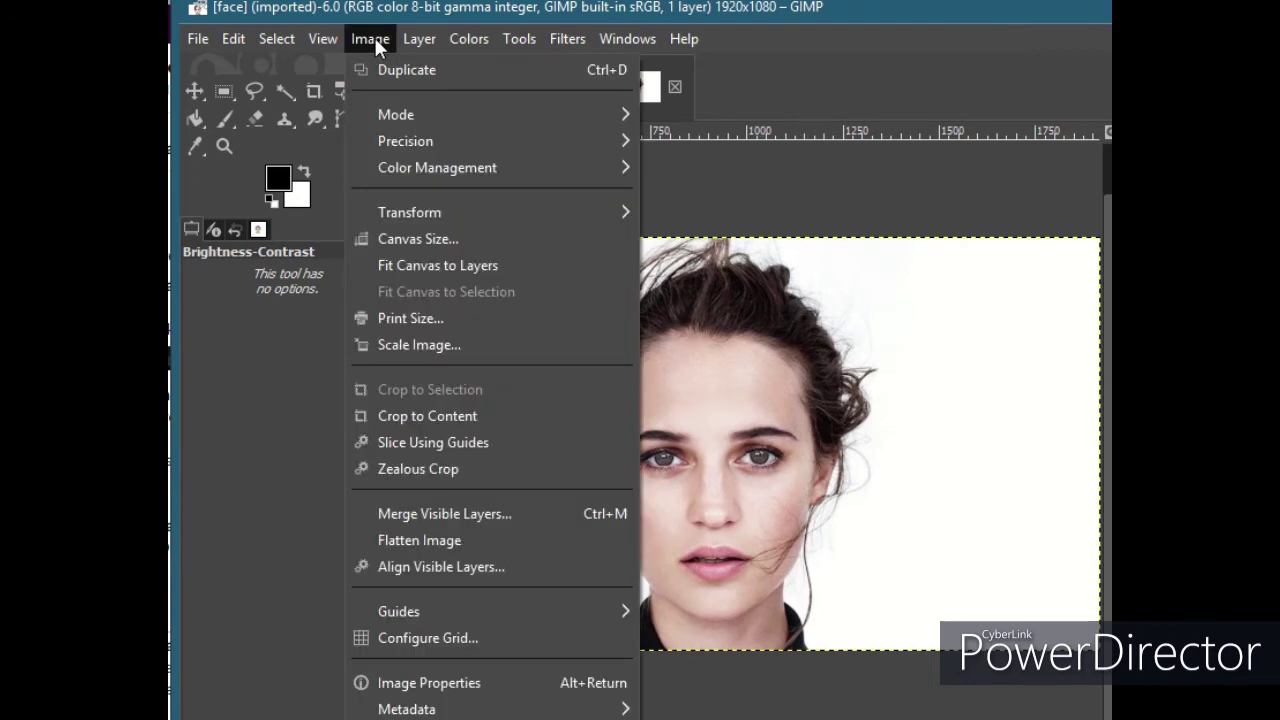
mouse_move(398, 112)
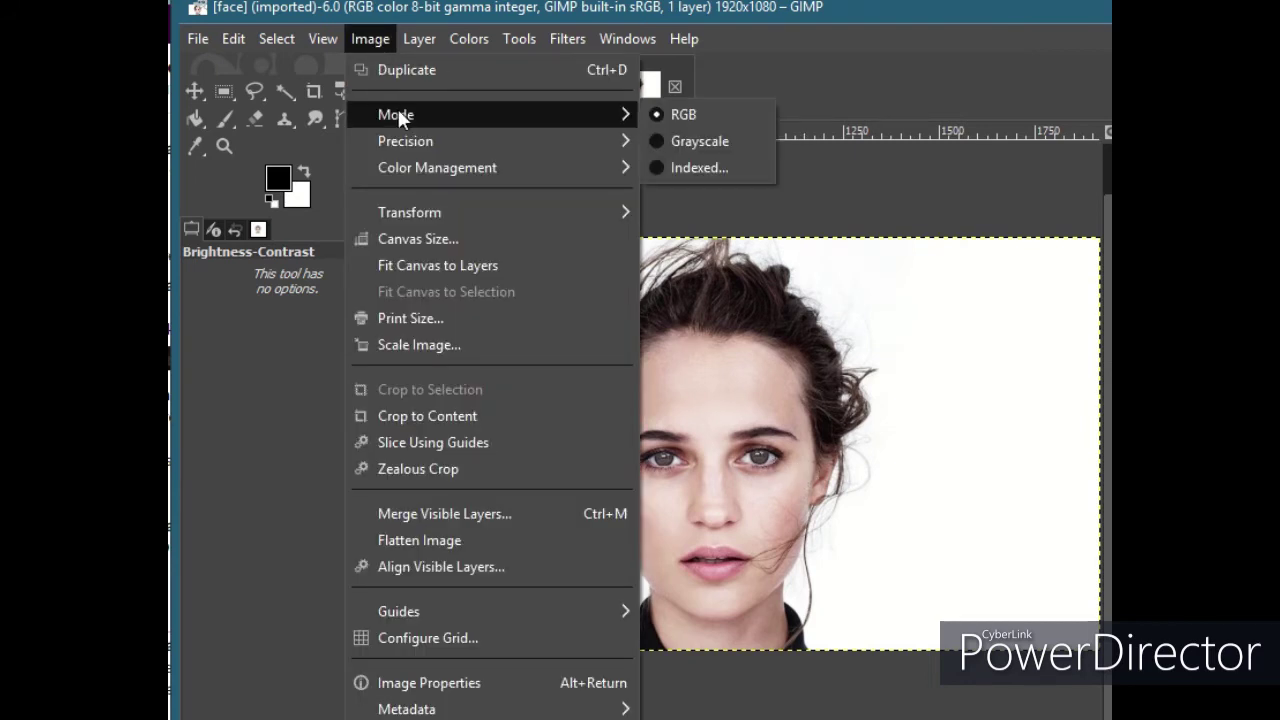
left_click(678, 147)
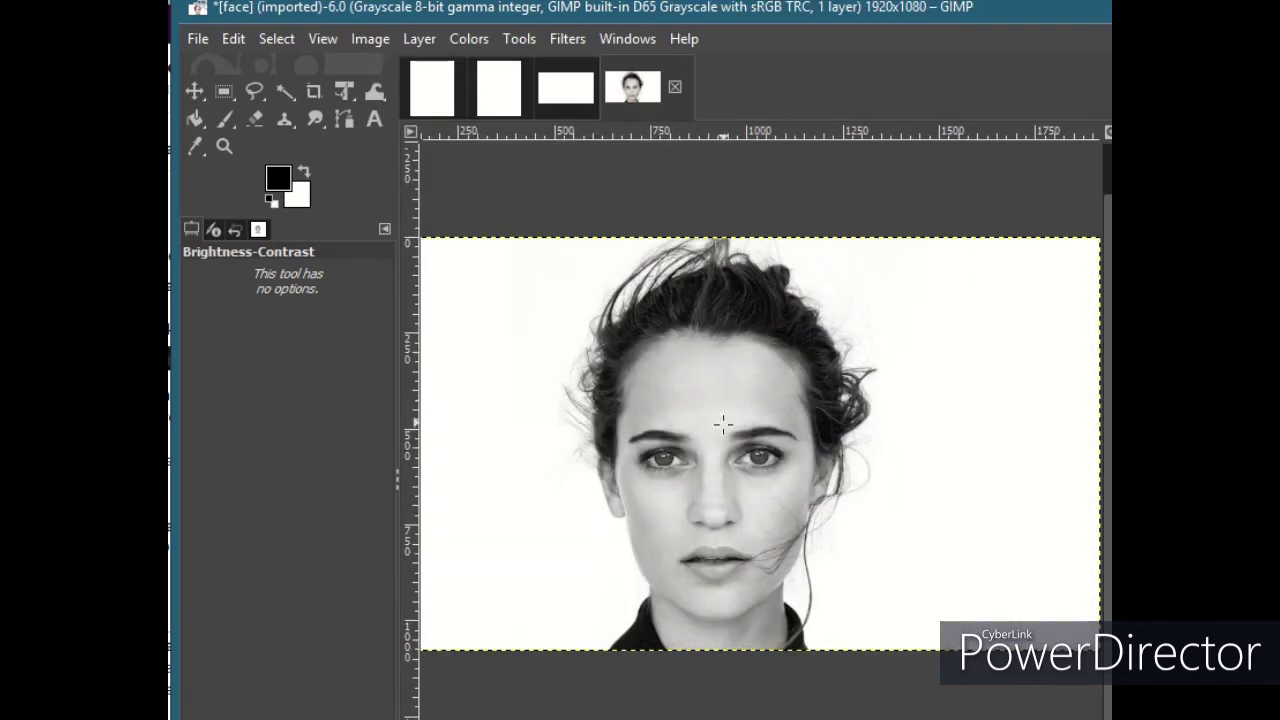
scroll(631, 385, "up", 4)
scroll(631, 385, "down", 6)
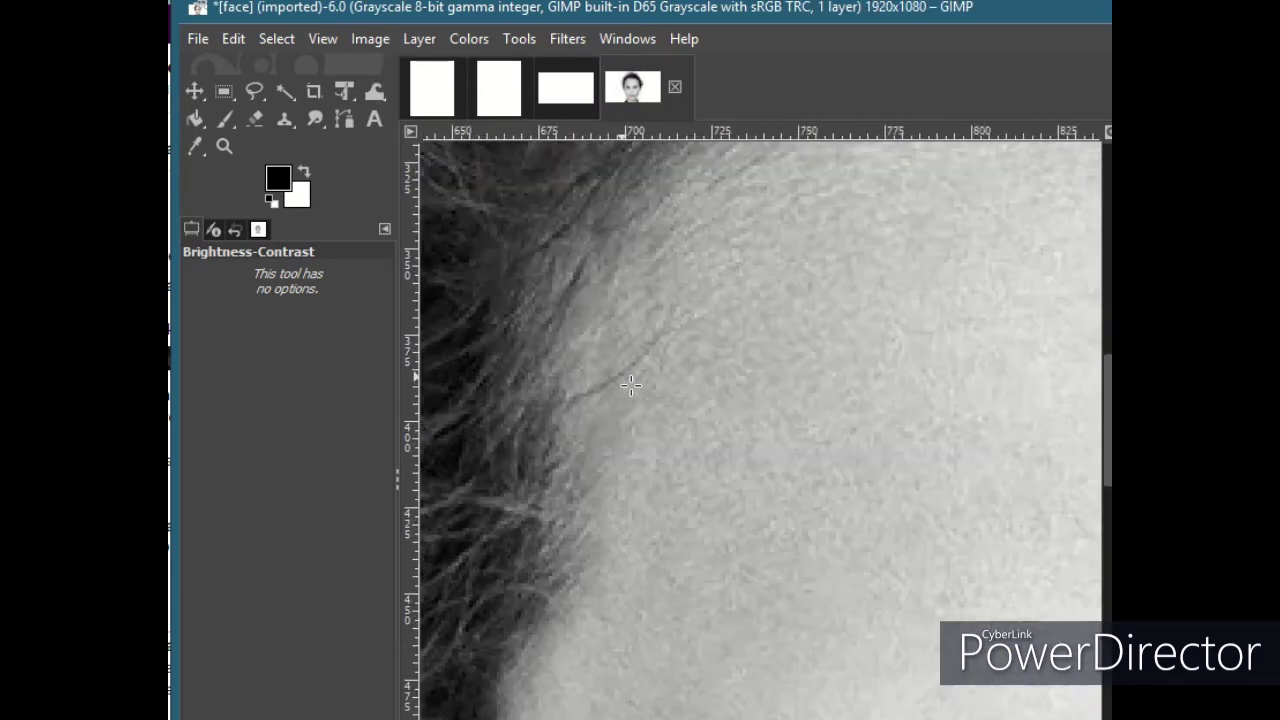
scroll(693, 380, "up", 2)
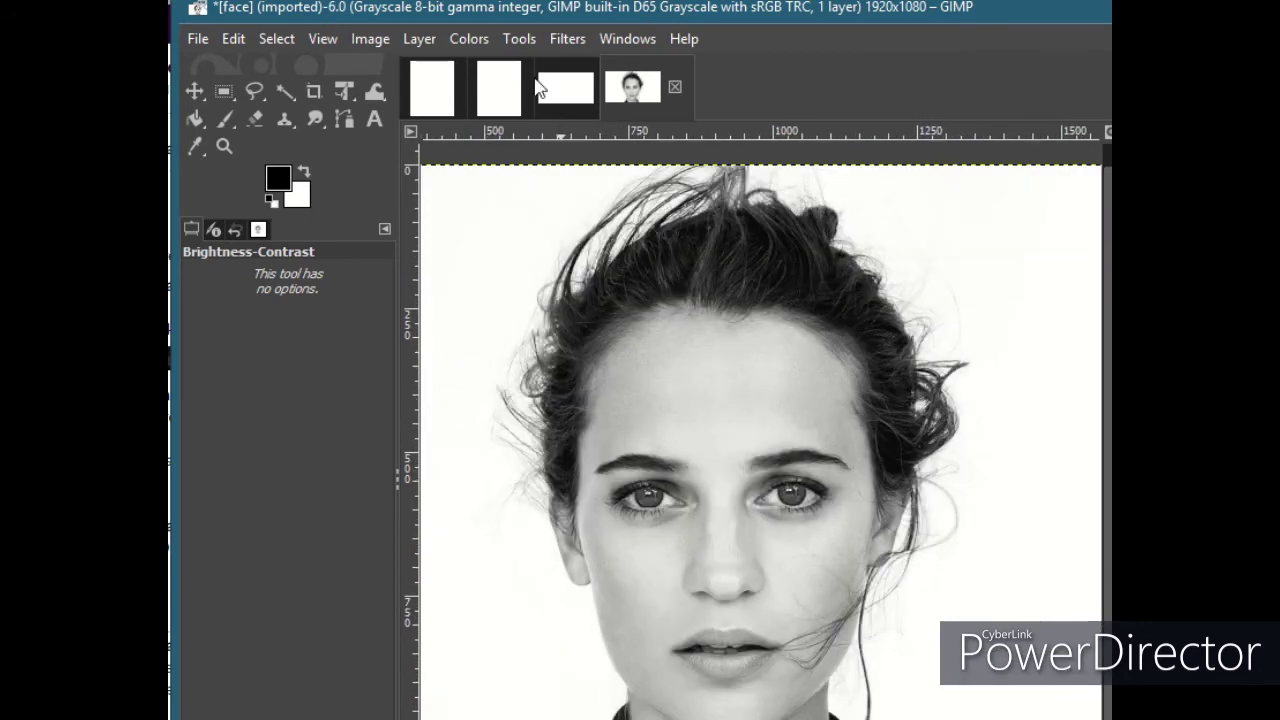
Adjust the grayscale face with Brightness-Contrast, setting brightness to -60 and contrast to 111.
left_click(468, 39)
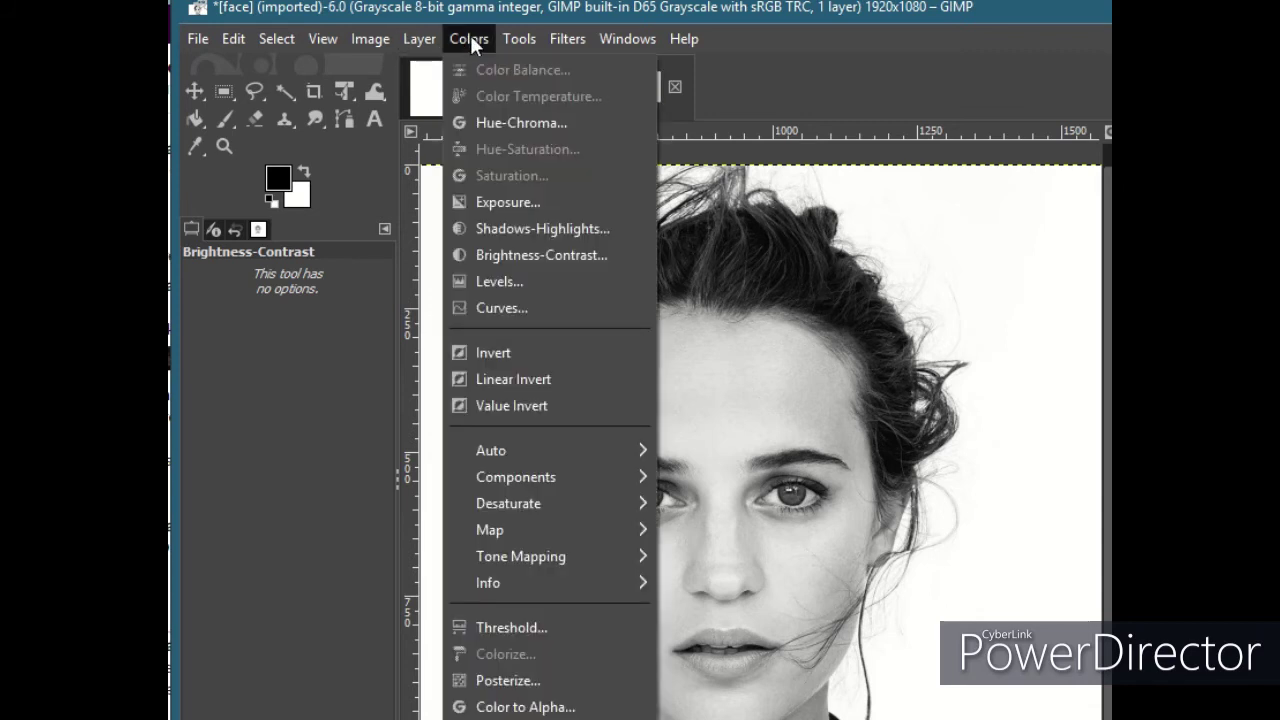
left_click(513, 254)
left_click_drag(193, 508, 437, 477)
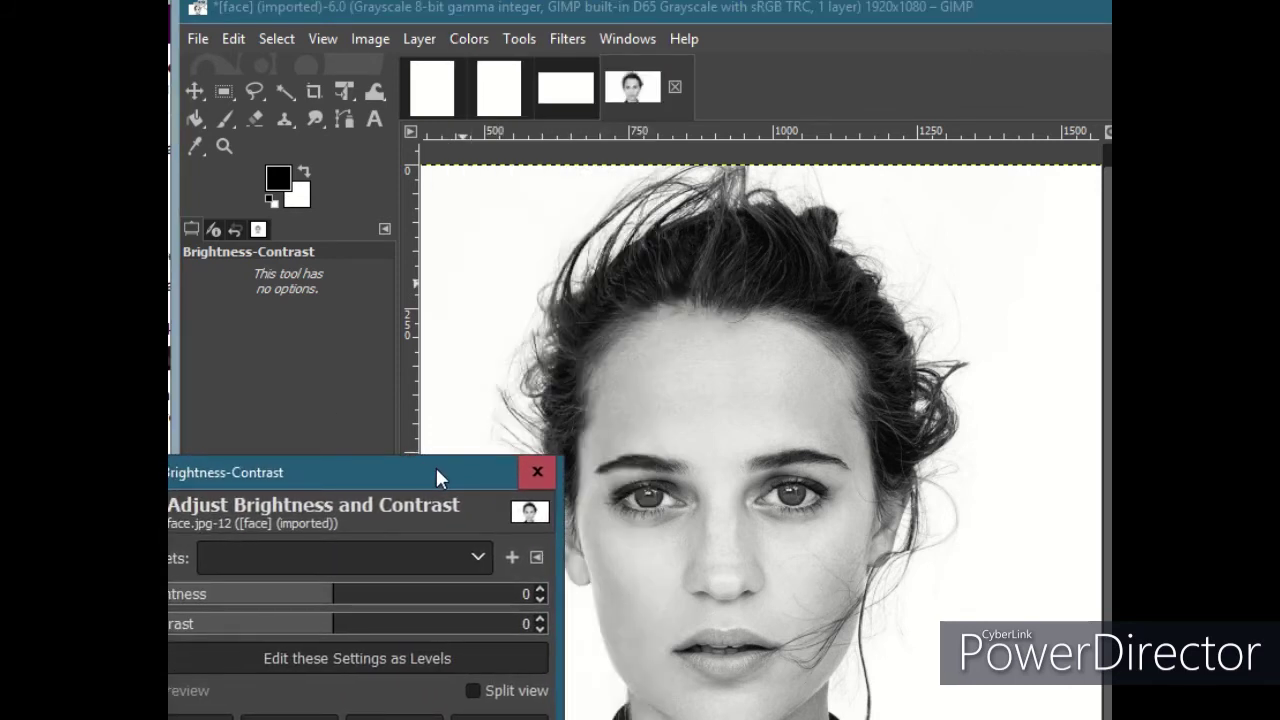
left_click_drag(335, 594, 504, 594)
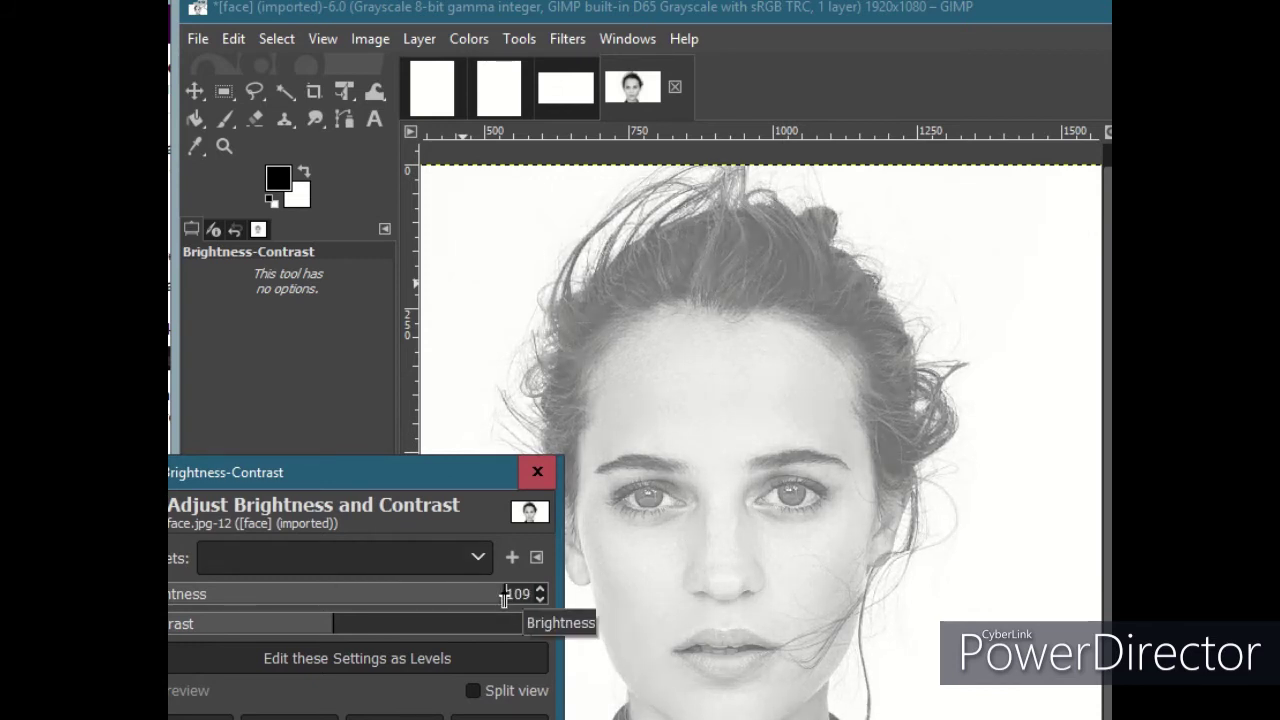
mouse_move(369, 623)
left_mouse_down()
mouse_move(486, 623)
mouse_move(280, 624)
mouse_move(383, 623)
left_mouse_up()
left_click_drag(457, 594, 514, 623)
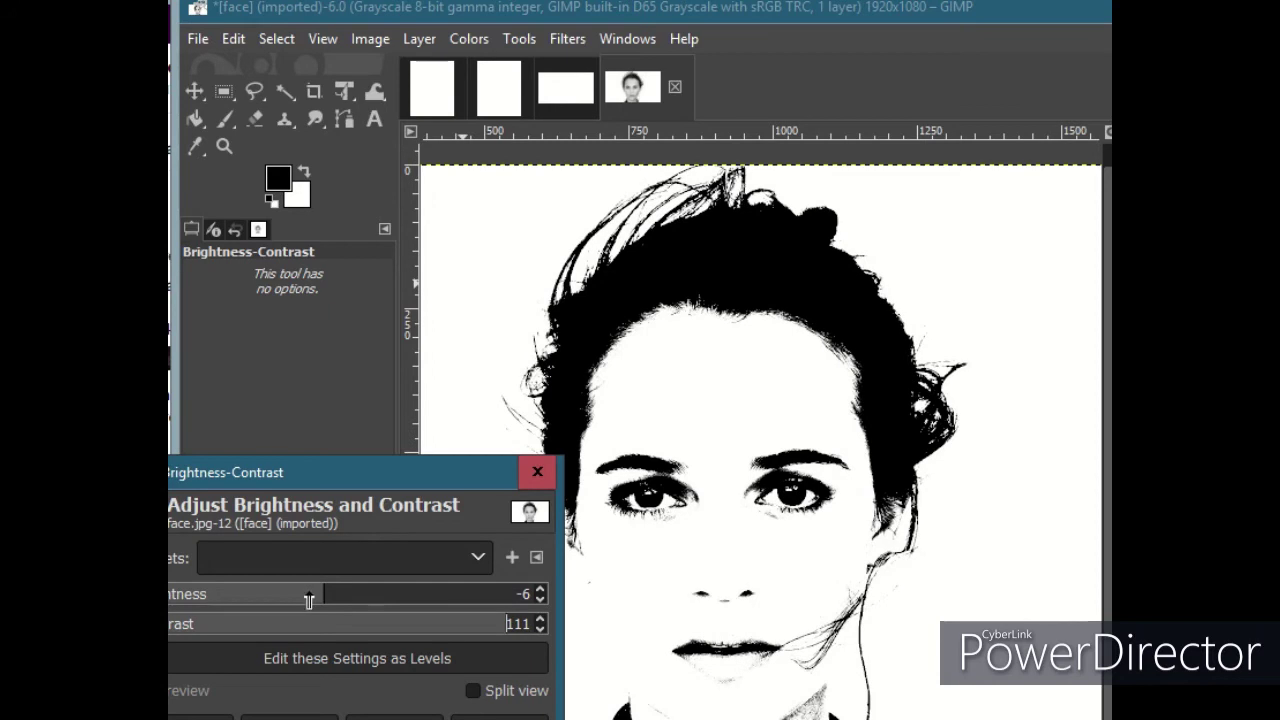
mouse_move(325, 591)
left_mouse_down()
mouse_move(454, 601)
mouse_move(211, 594)
left_mouse_up()
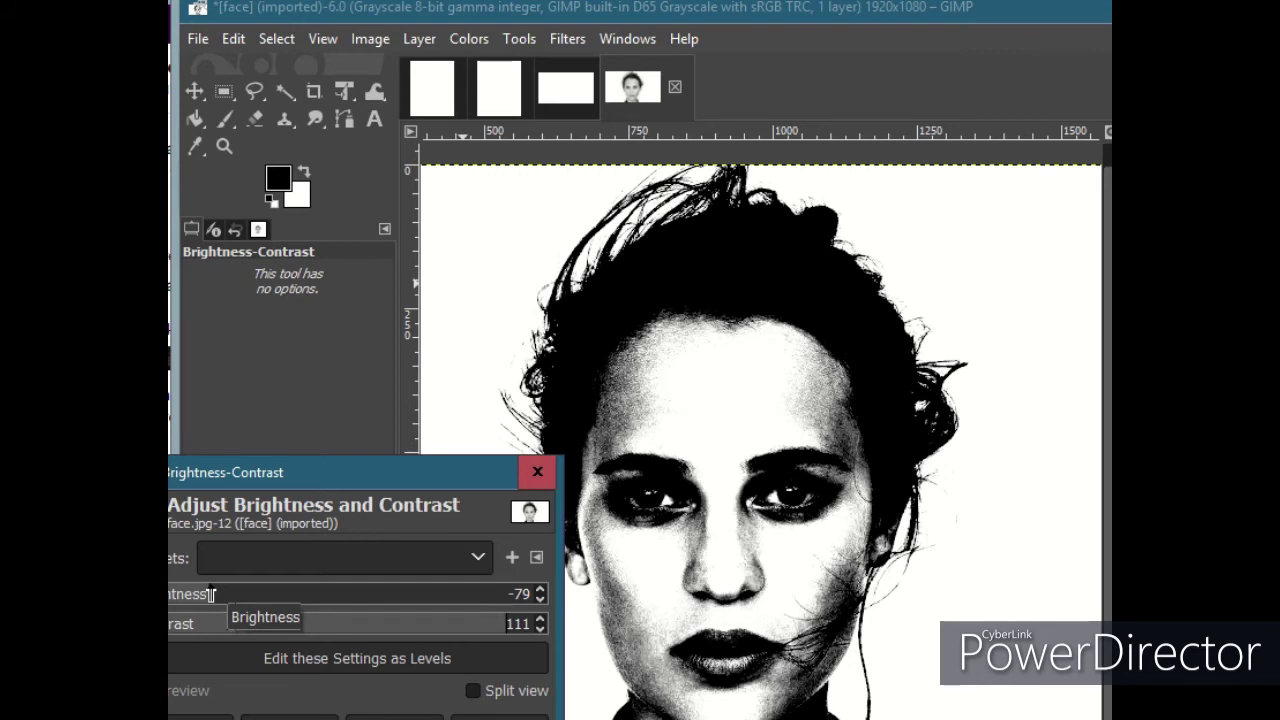
mouse_move(217, 594)
left_mouse_down()
mouse_move(474, 594)
mouse_move(206, 597)
mouse_move(241, 593)
left_mouse_up()
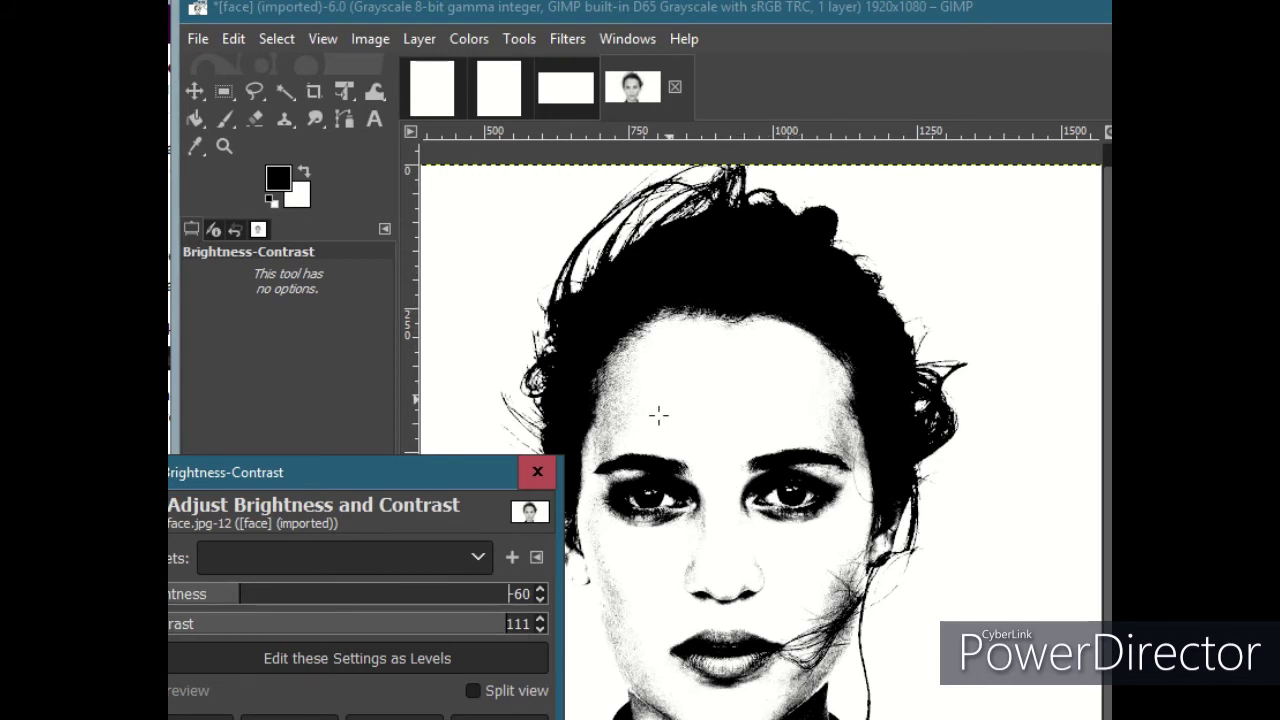
left_click_drag(400, 472, 430, 381)
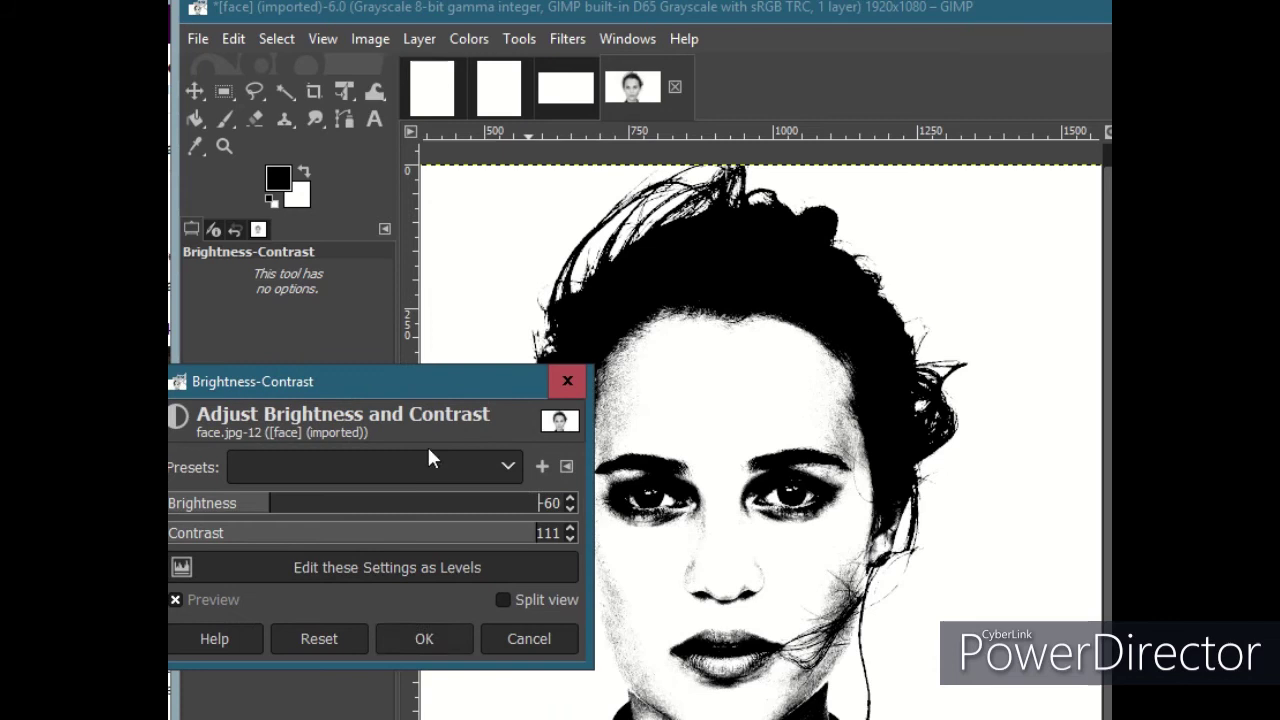
left_click(424, 638)
Convert the image to indexed colors with the black and white (1-bit) palette and Floyd-Steinberg (reduced color bleeding) dithering, and examine the dots.
left_click(366, 39)
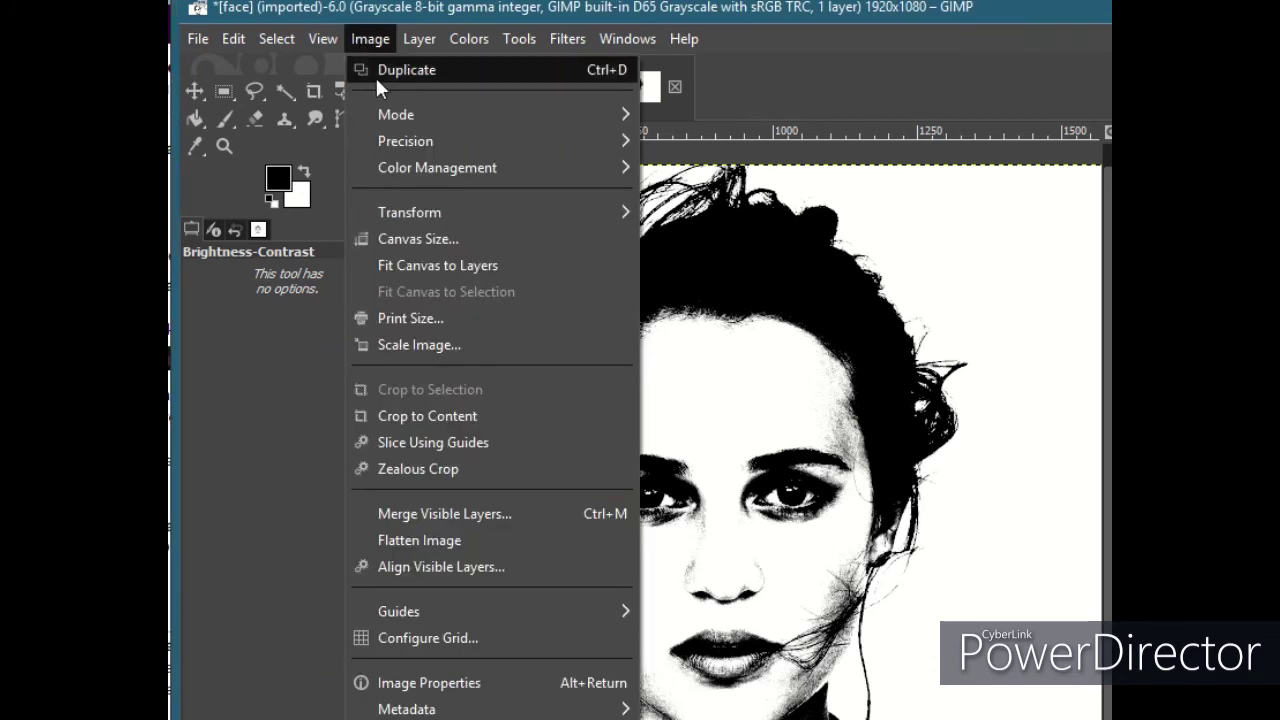
mouse_move(388, 112)
left_click(722, 167)
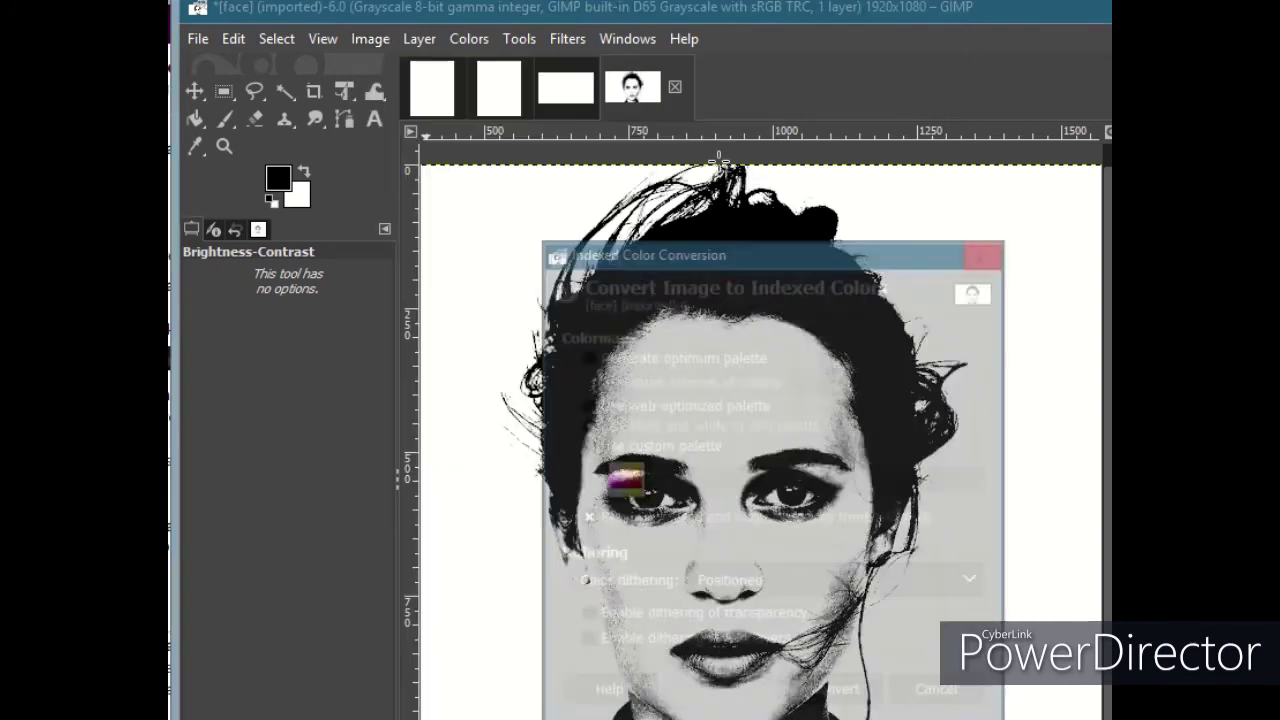
left_click_drag(683, 273, 313, 221)
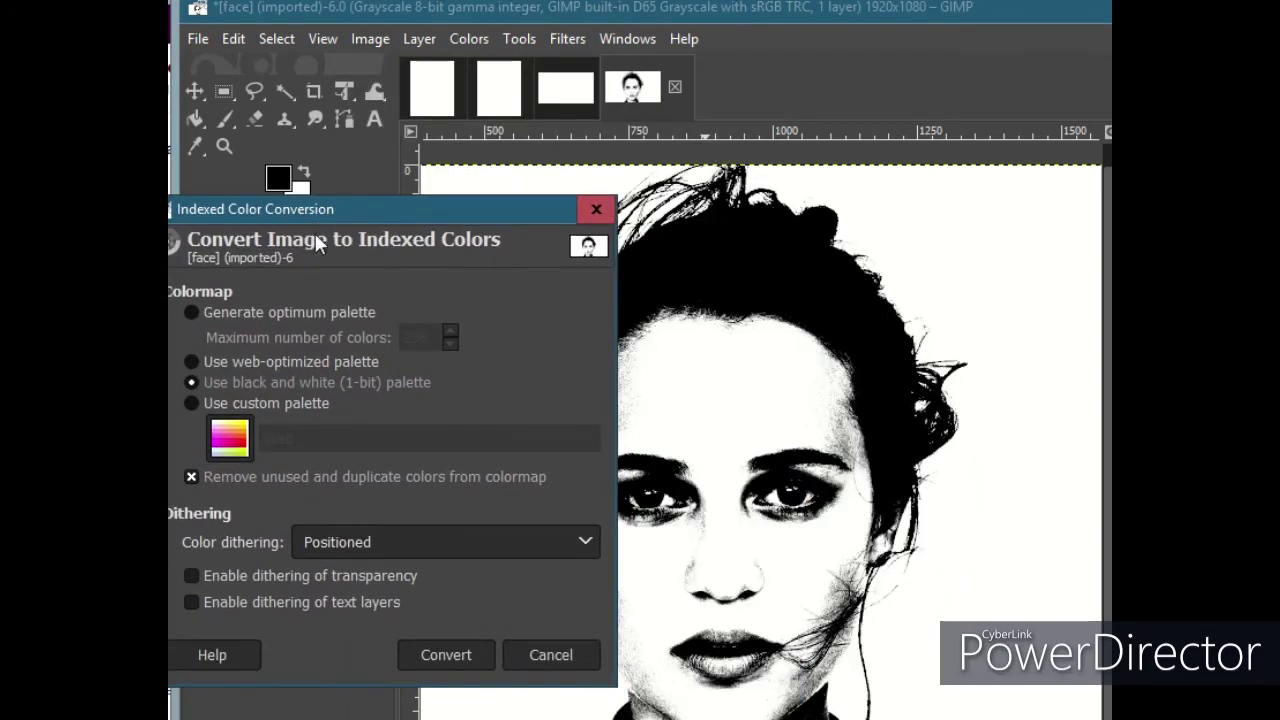
left_click(316, 541)
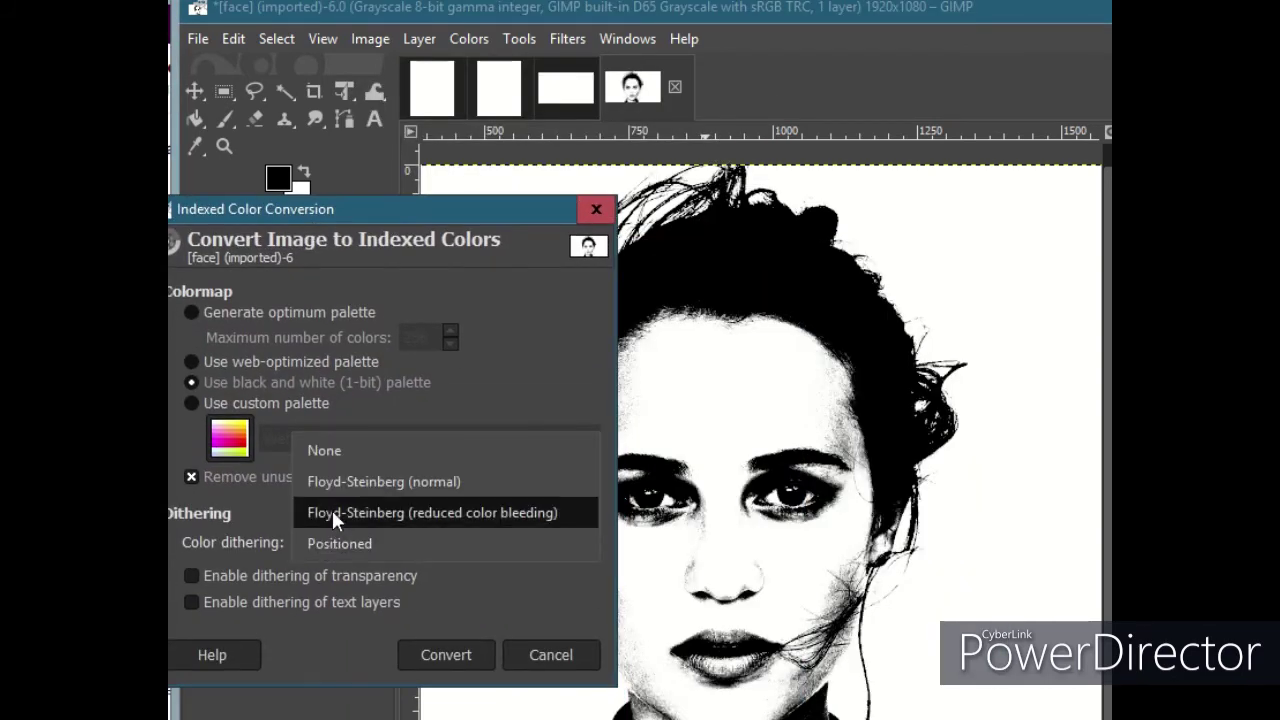
left_click(332, 512)
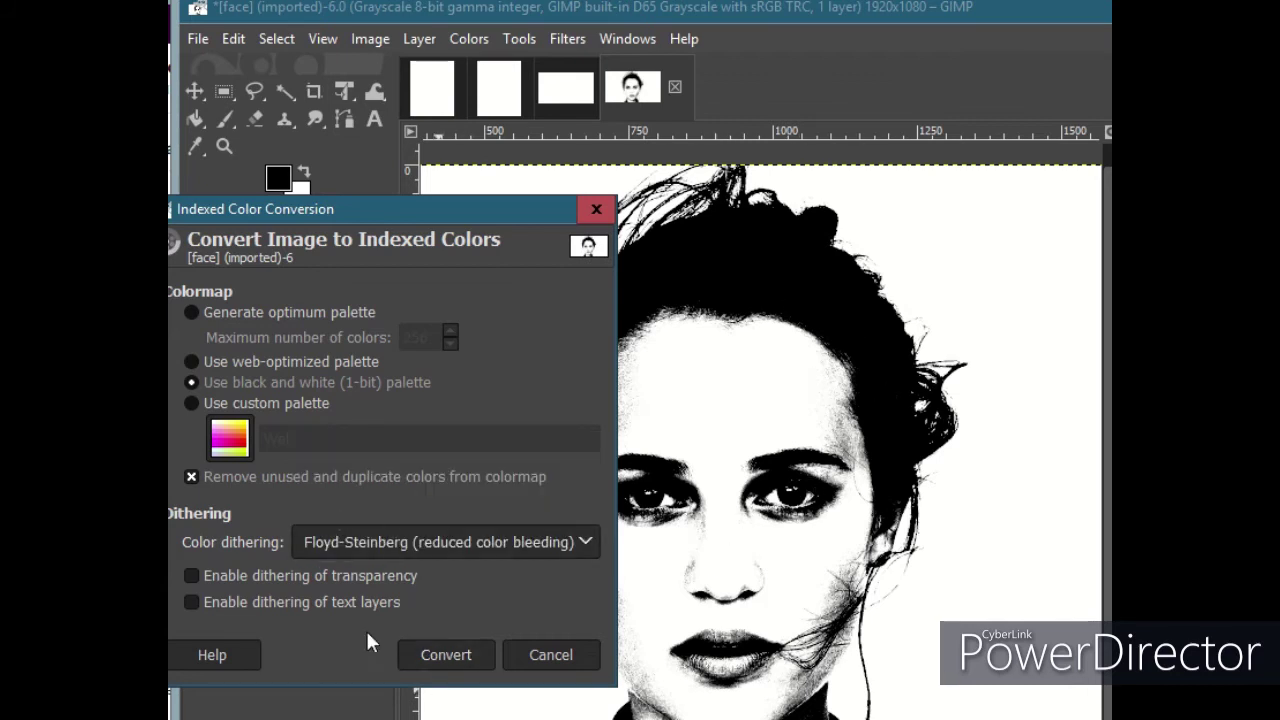
left_click(445, 654)
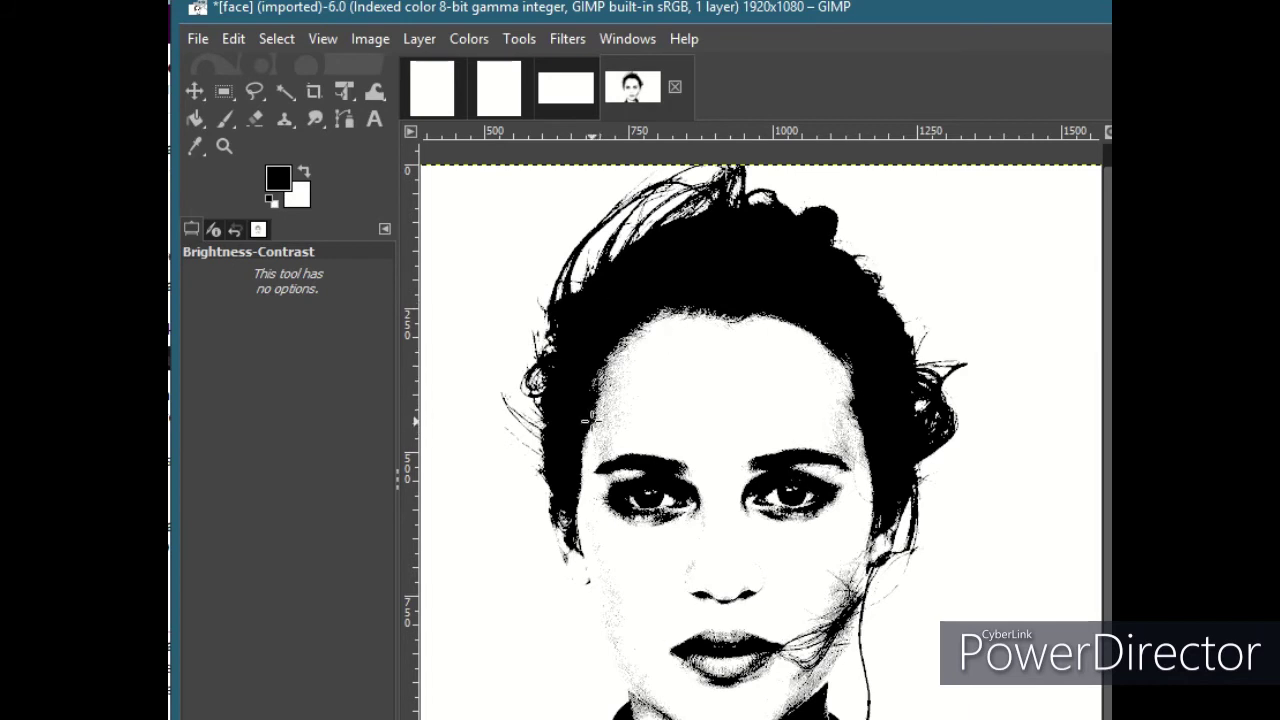
scroll(592, 420, "up", 1)
scroll(615, 460, "up", 3)
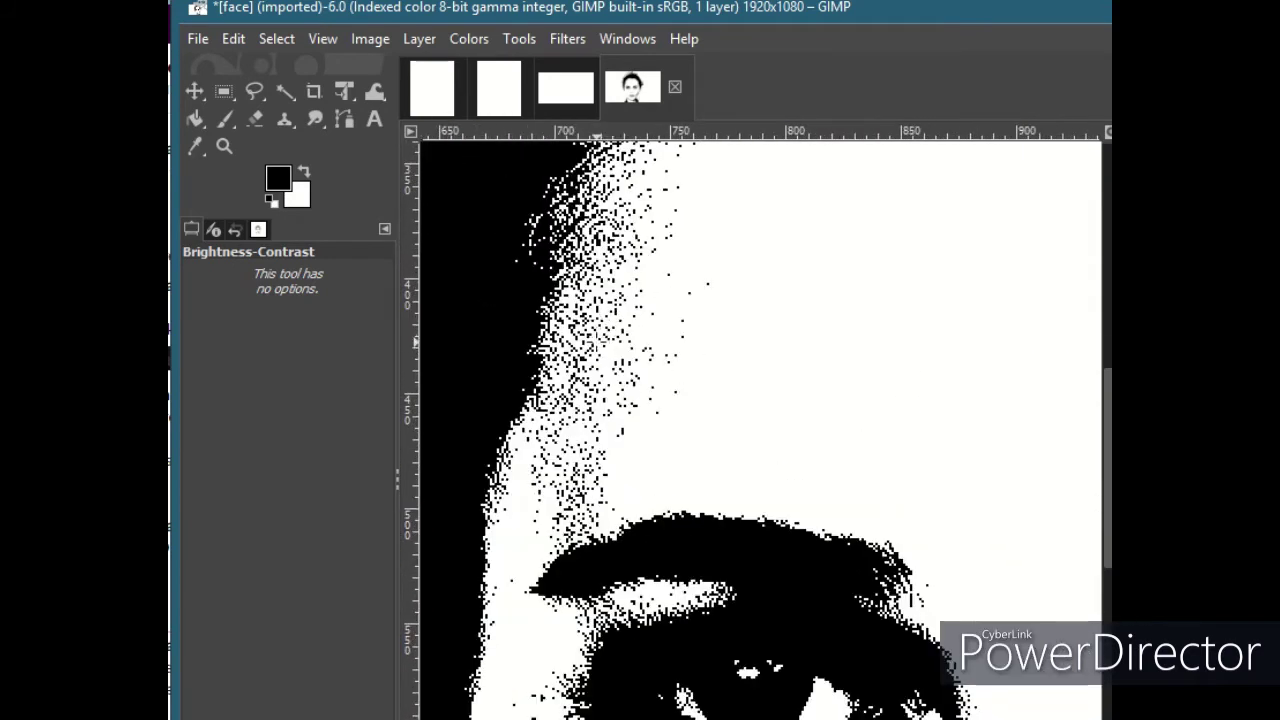
scroll(594, 345, "down", 2)
scroll(594, 345, "down", 3)
scroll(594, 347, "up", 1)
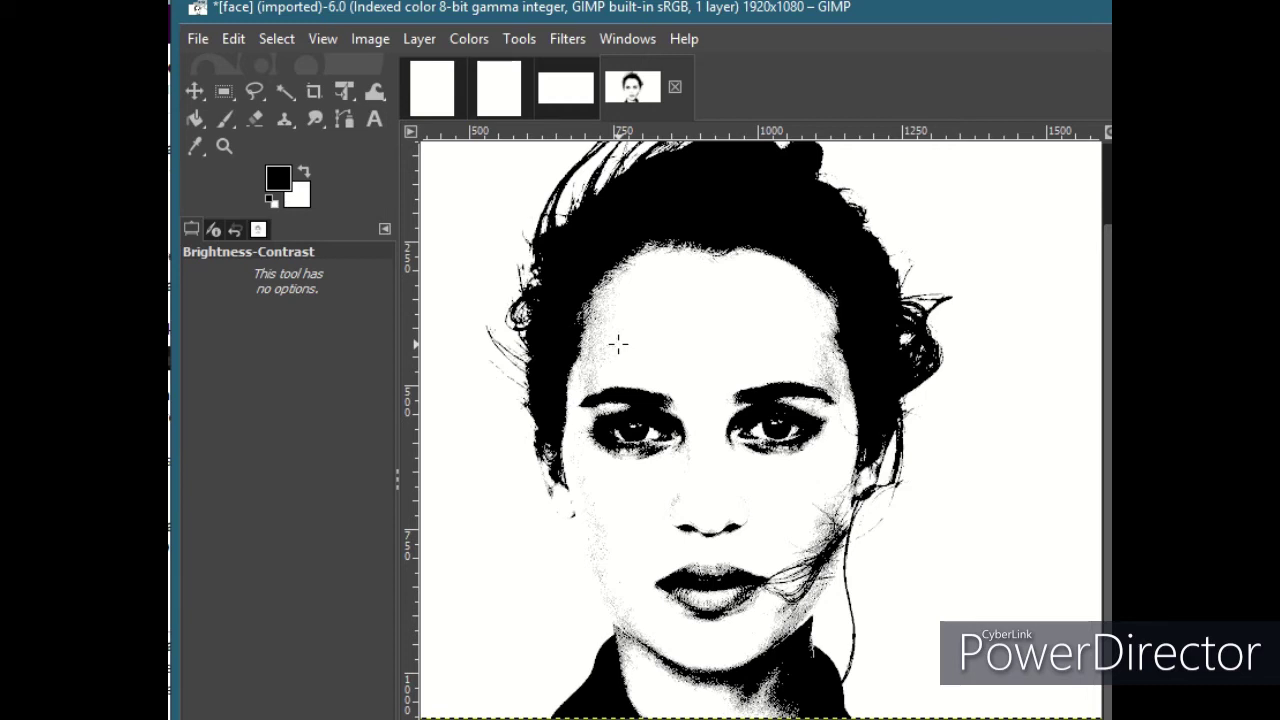
left_click_drag(618, 390, 651, 418)
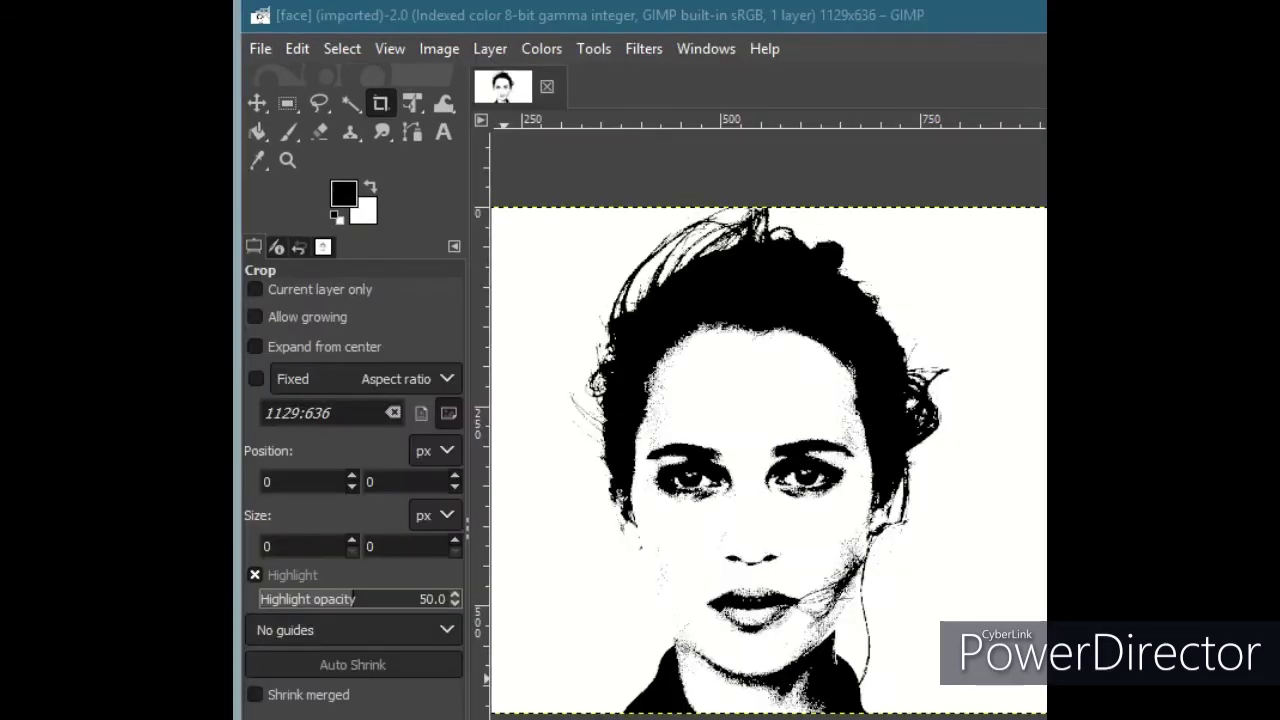
Export the black and white face image as face.bmp into the Downloads folder.
left_click(259, 49)
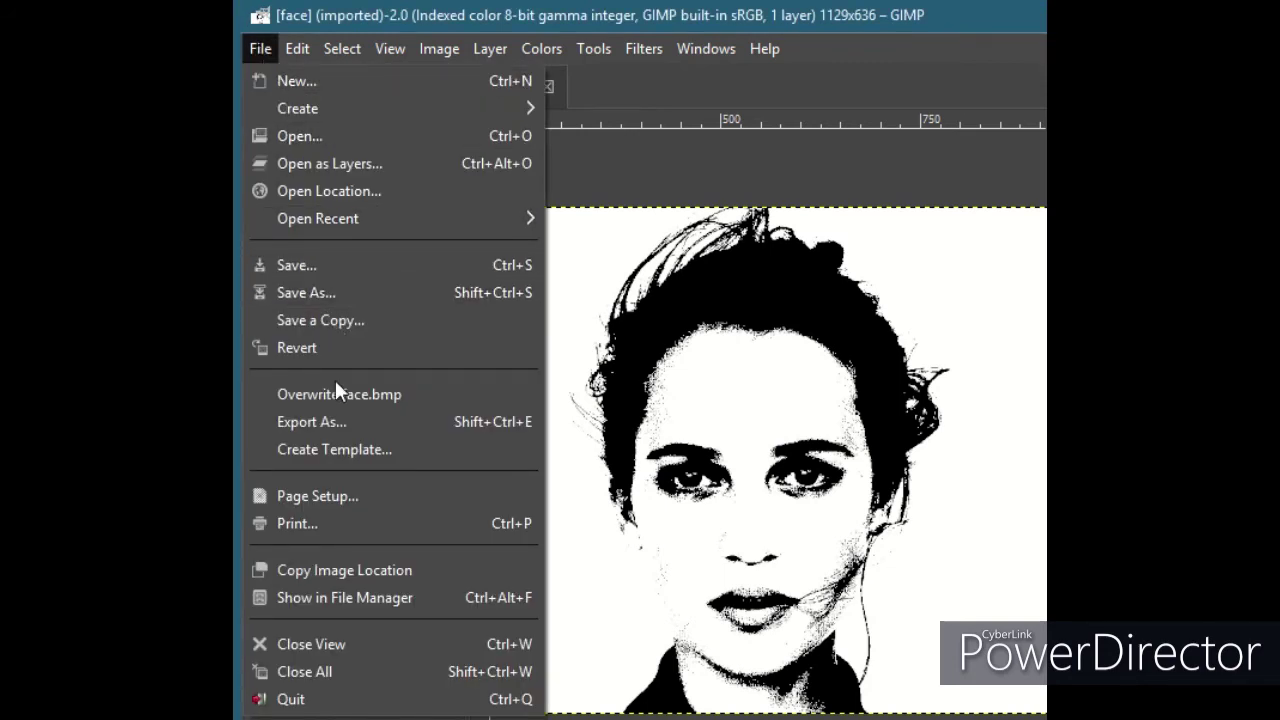
left_click(332, 418)
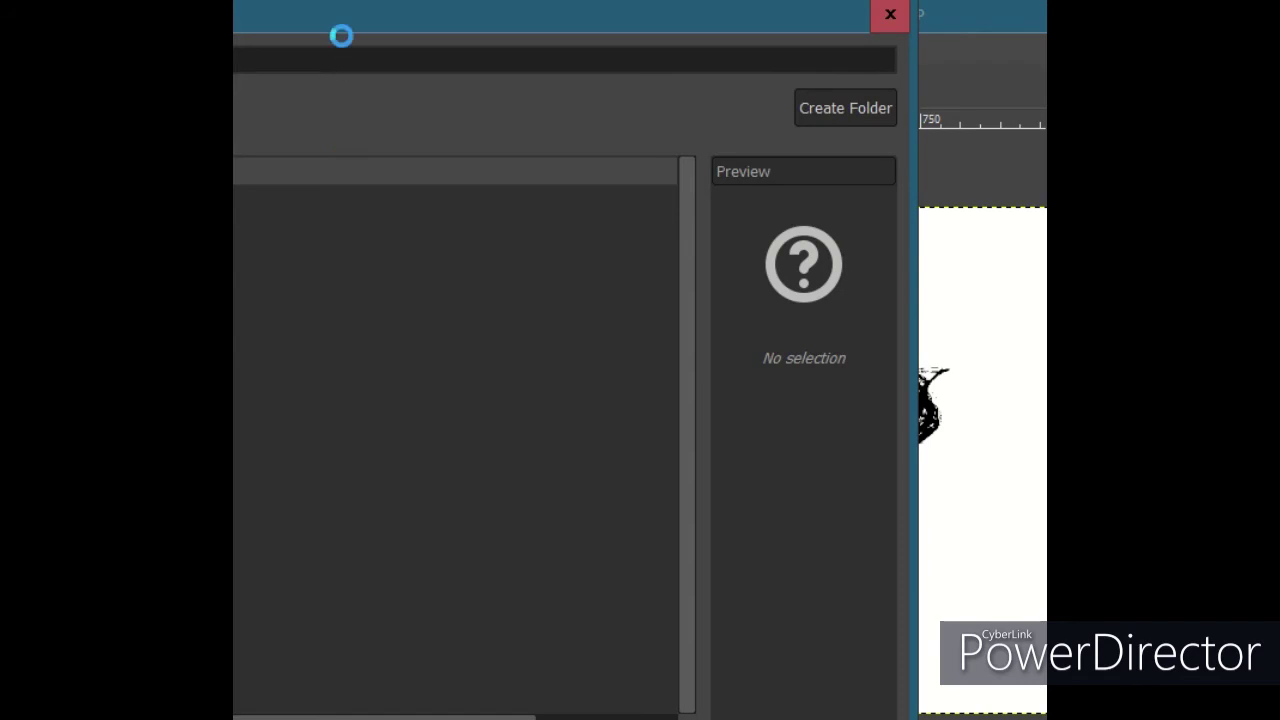
left_click_drag(700, 12, 142, 12)
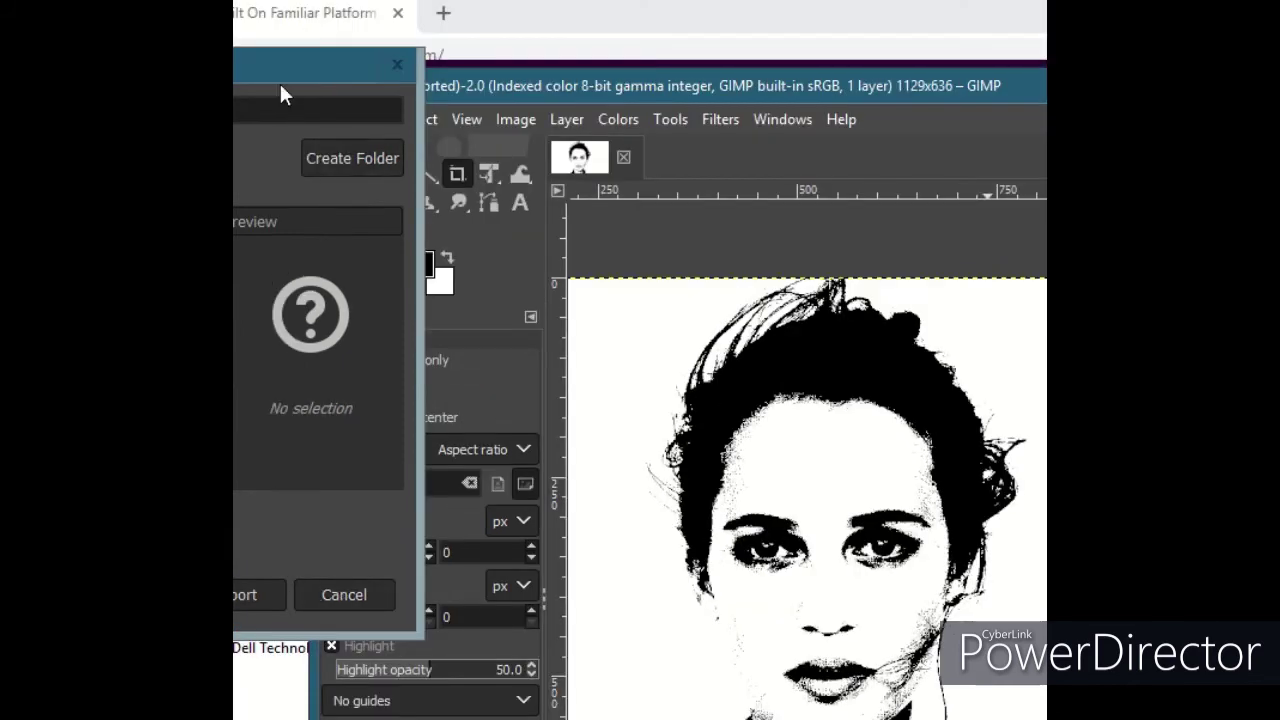
left_click_drag(279, 81, 737, 92)
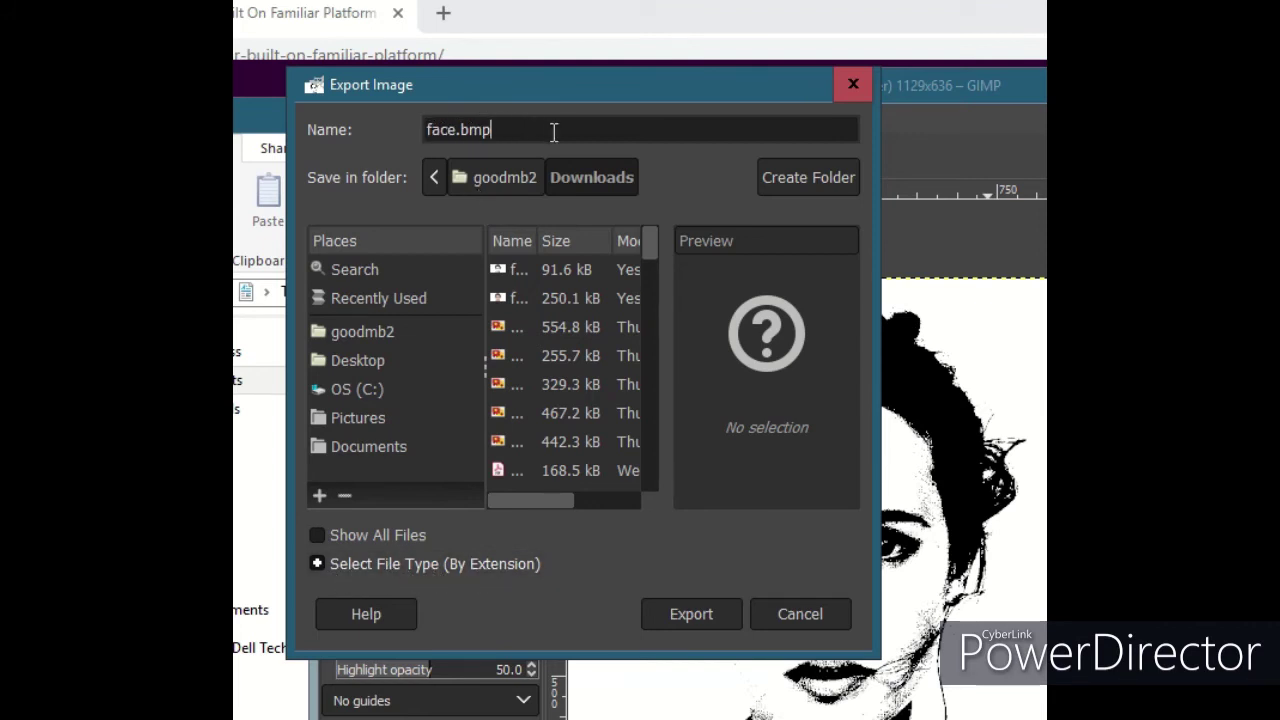
left_click_drag(551, 129, 458, 120)
left_click(686, 611)
left_click(669, 470)
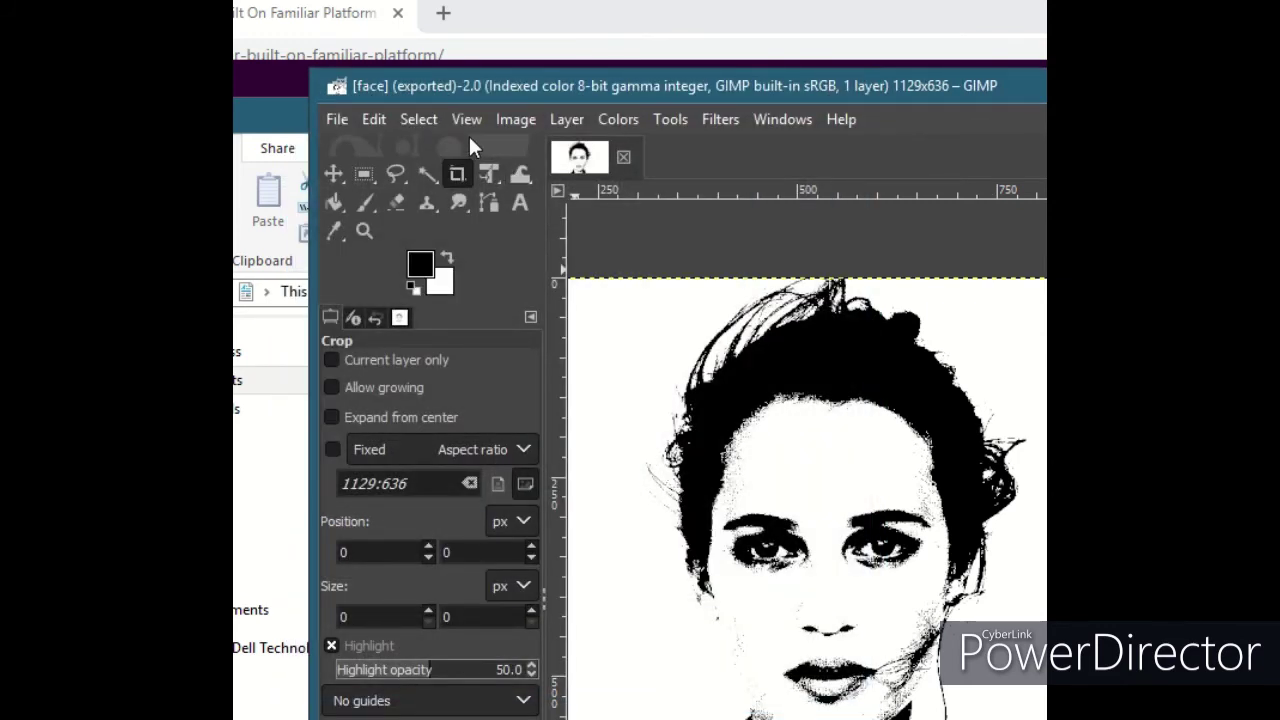
left_click_drag(465, 88, 390, 20)
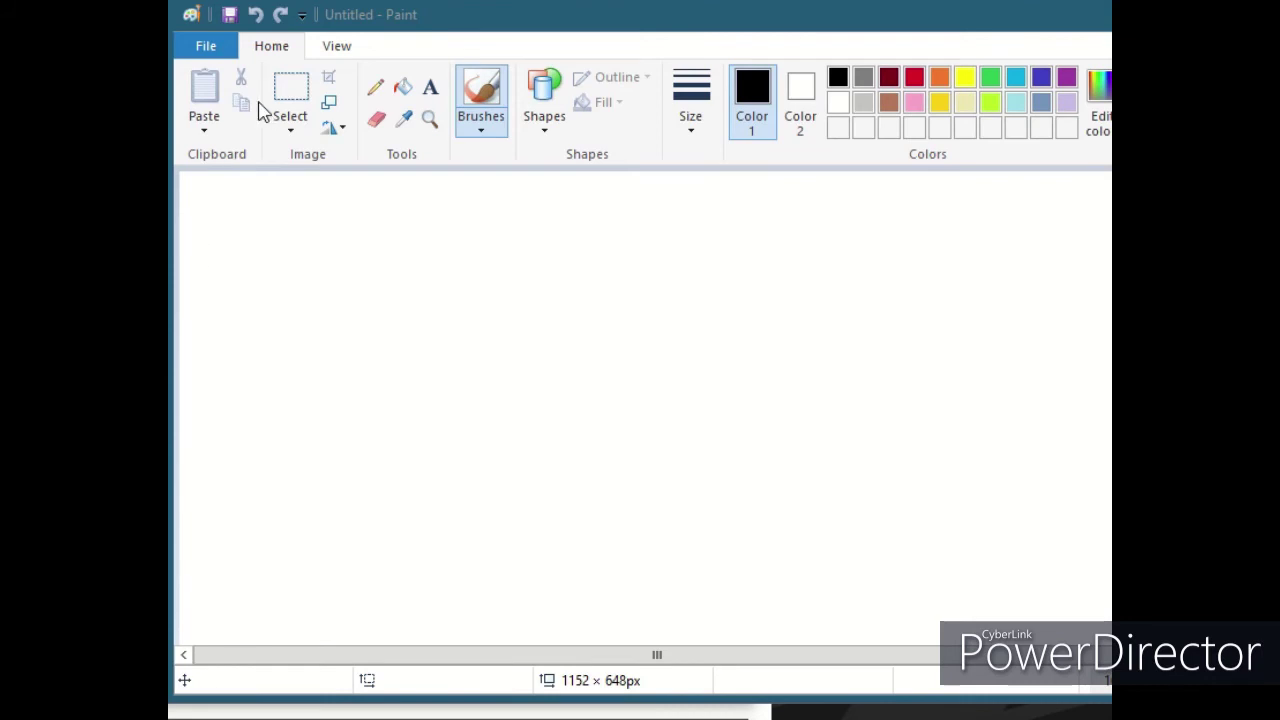
Switch to Paint, open face.bmp from the Downloads folder and look over the whole face.
left_click(210, 49)
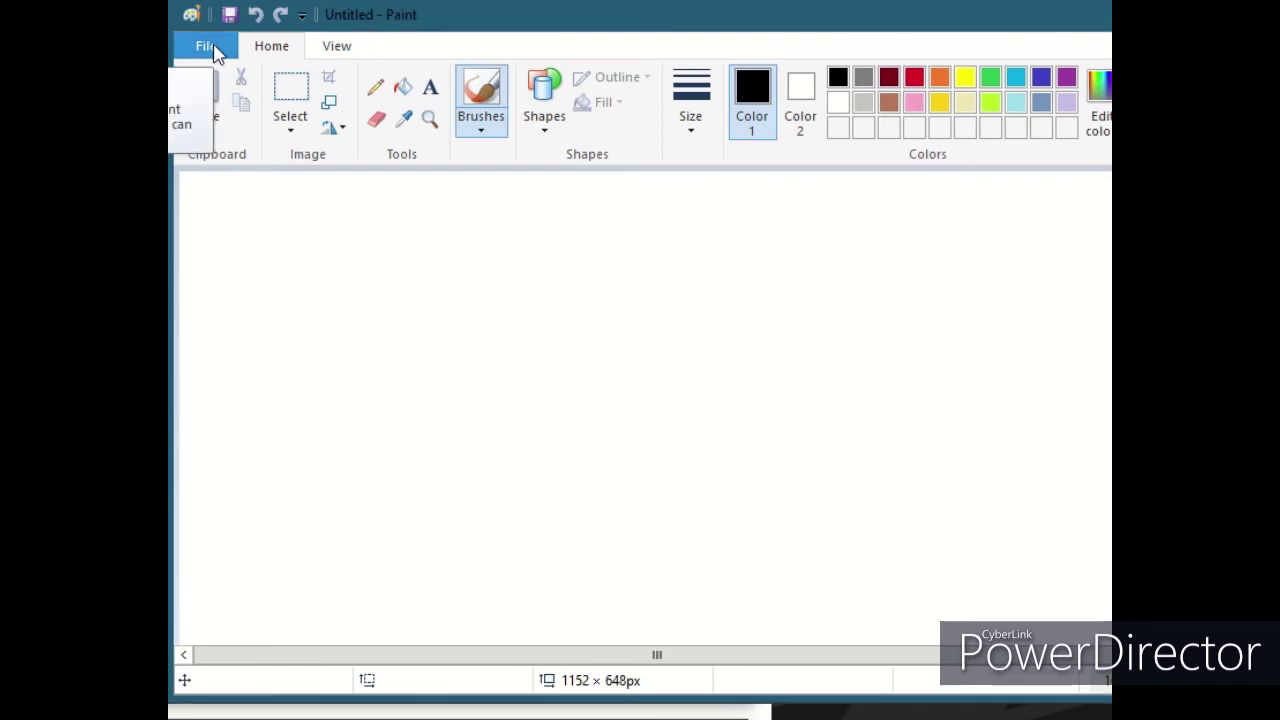
left_click(240, 136)
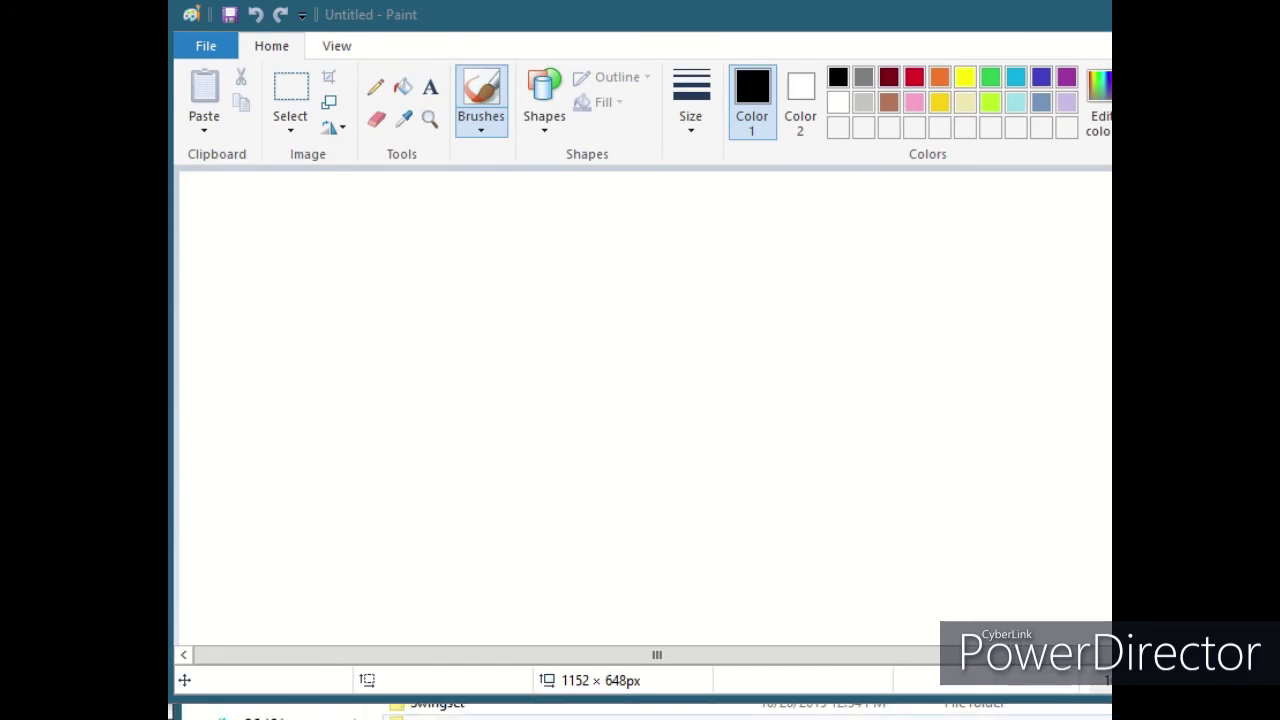
double_click(780, 600)
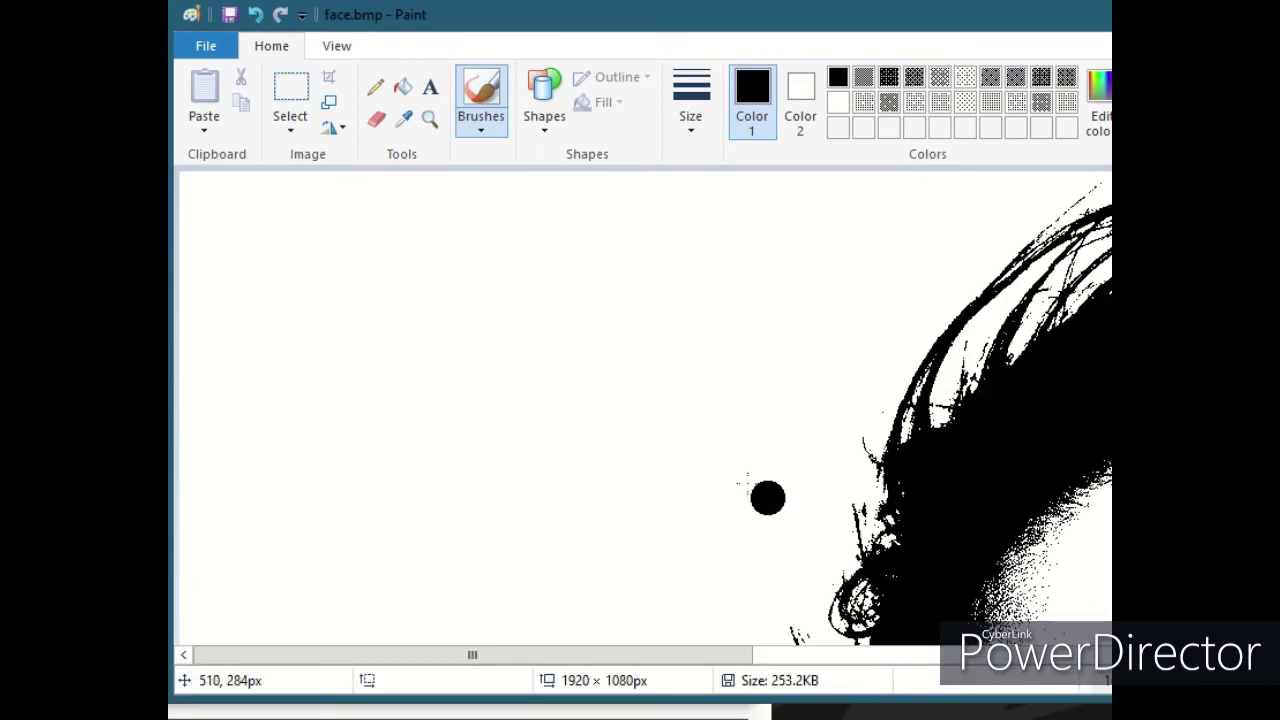
scroll(561, 424, "down", 2)
scroll(561, 424, "up", 2)
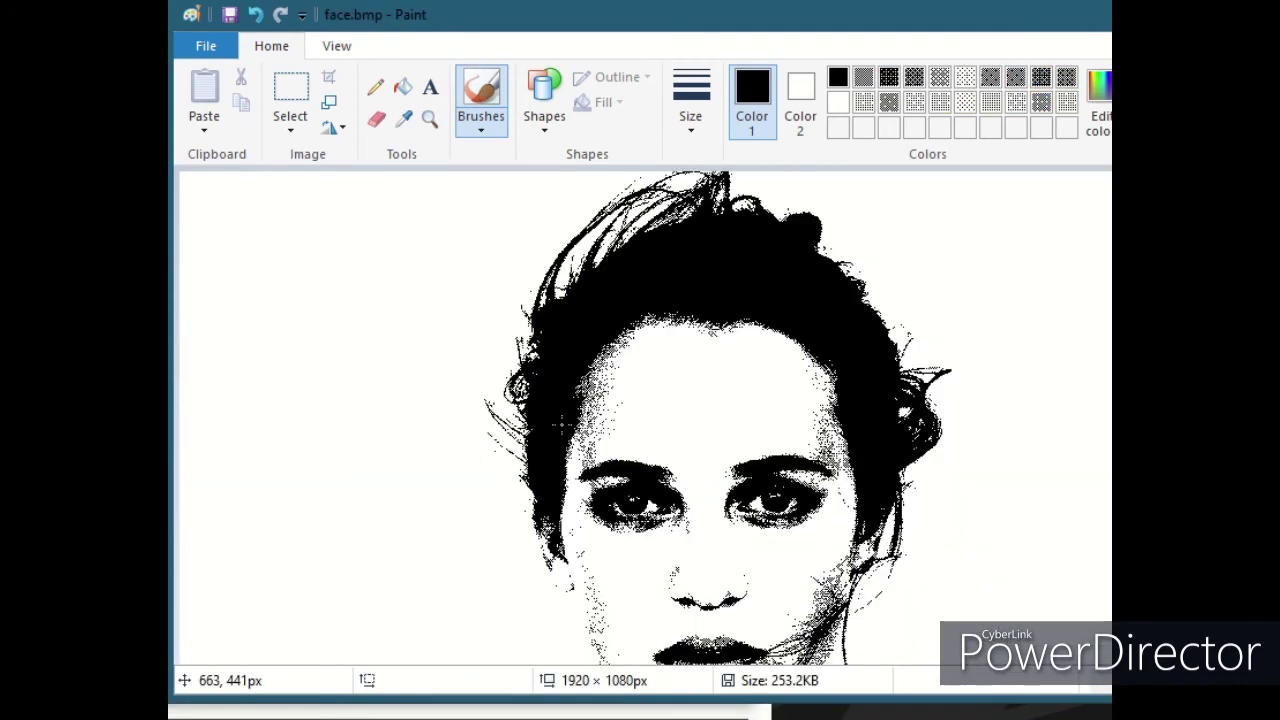
Save the picture in Downloads as face.bmp in Monochrome Bitmap format, replacing the existing file.
left_click(207, 46)
mouse_move(234, 249)
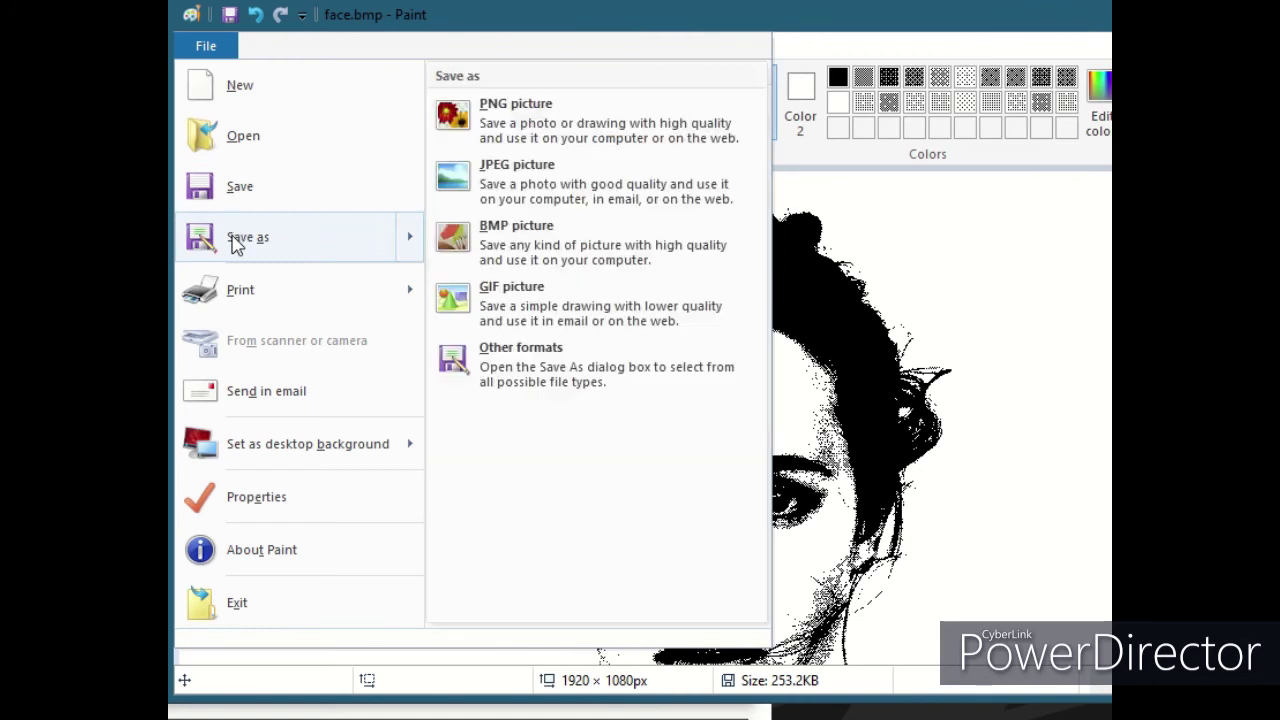
left_click(590, 246)
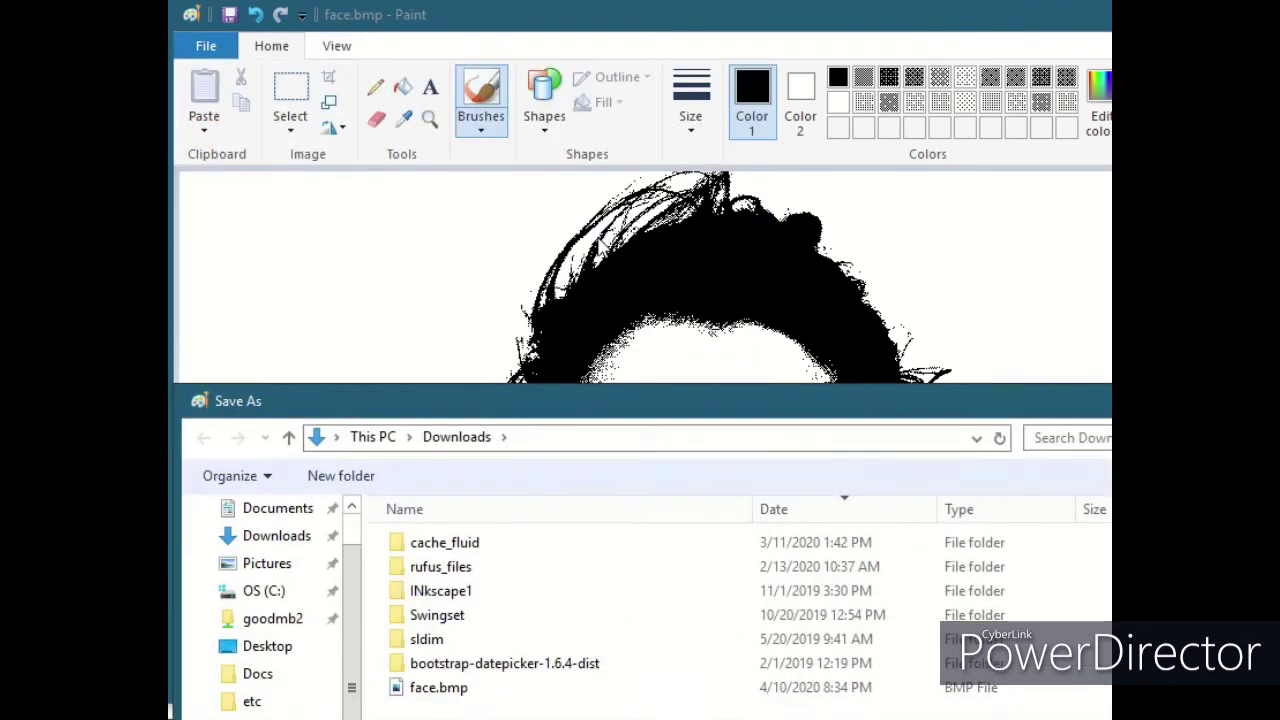
left_click_drag(573, 409, 590, 125)
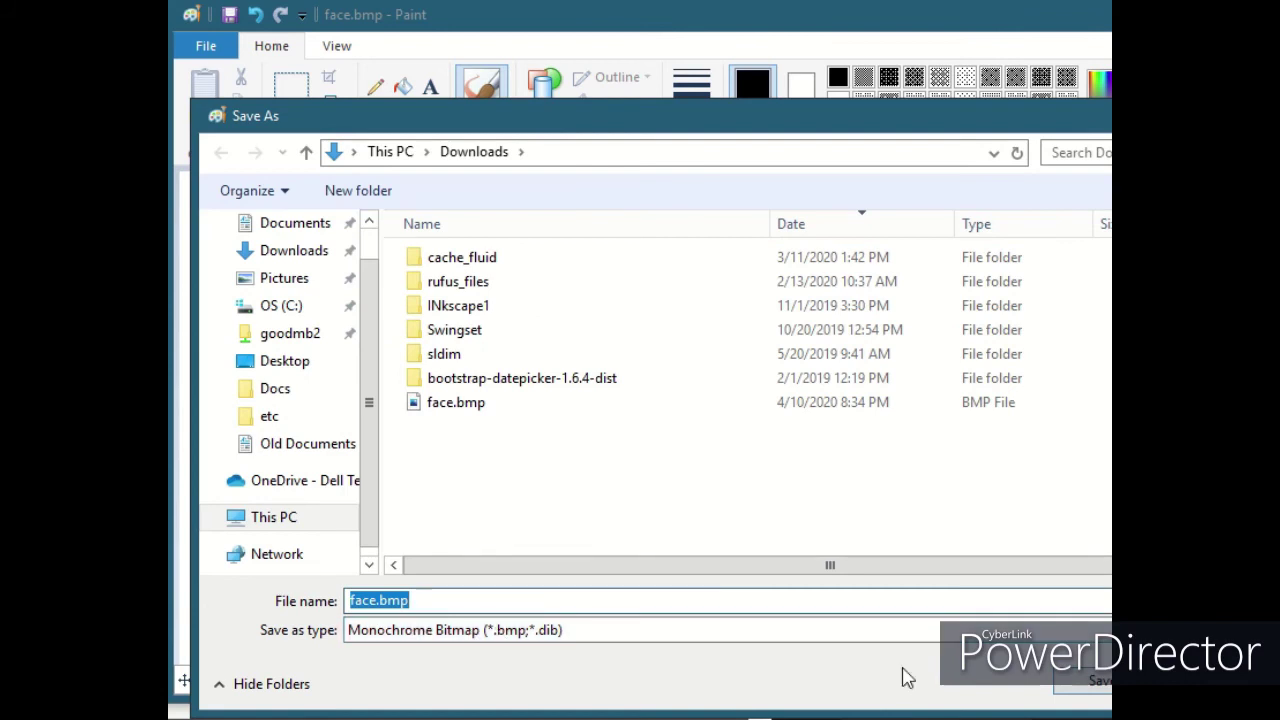
left_click(1098, 680)
left_click(779, 419)
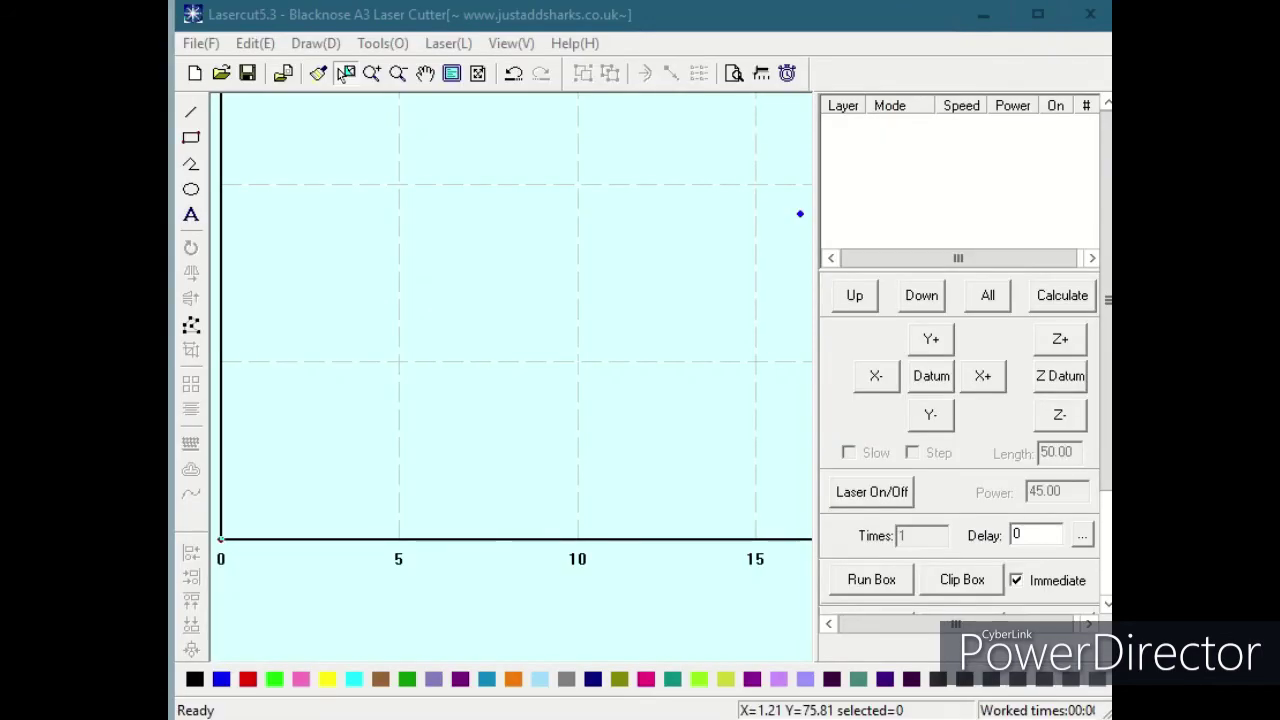
Switch to Lasercut 5.3 and import face.bmp from the Downloads folder into the work area.
left_click(203, 44)
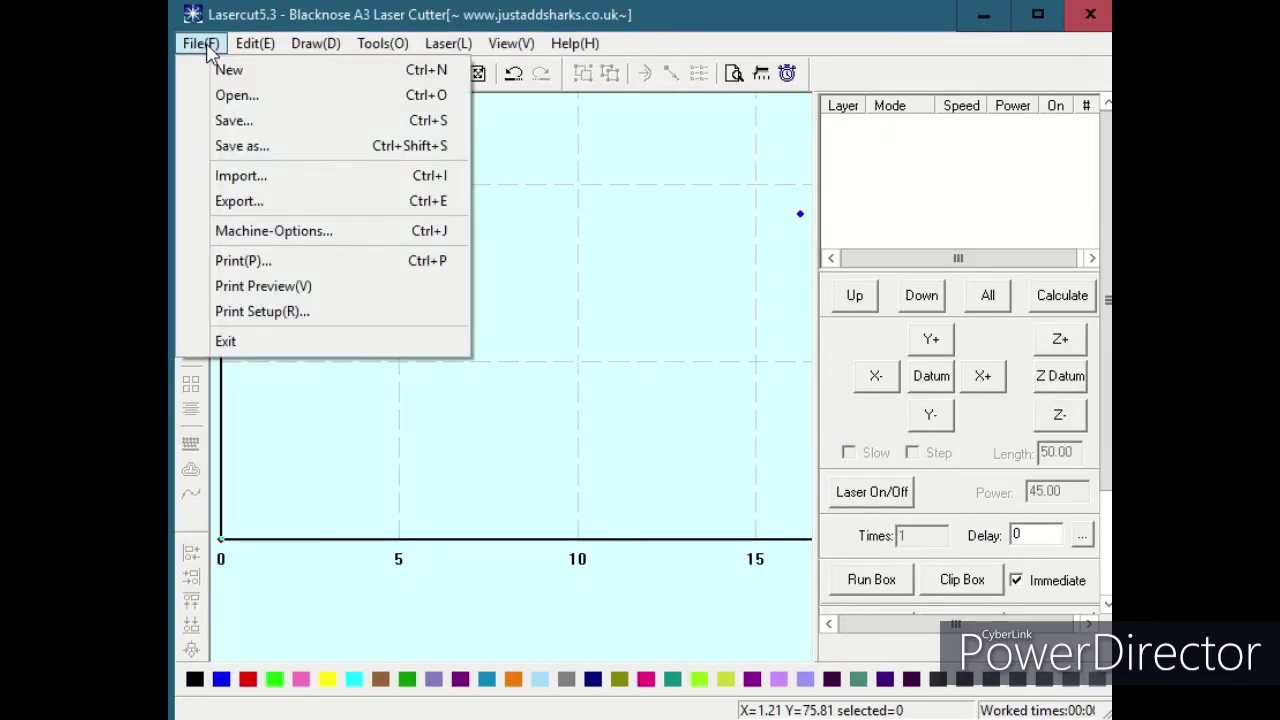
left_click(226, 177)
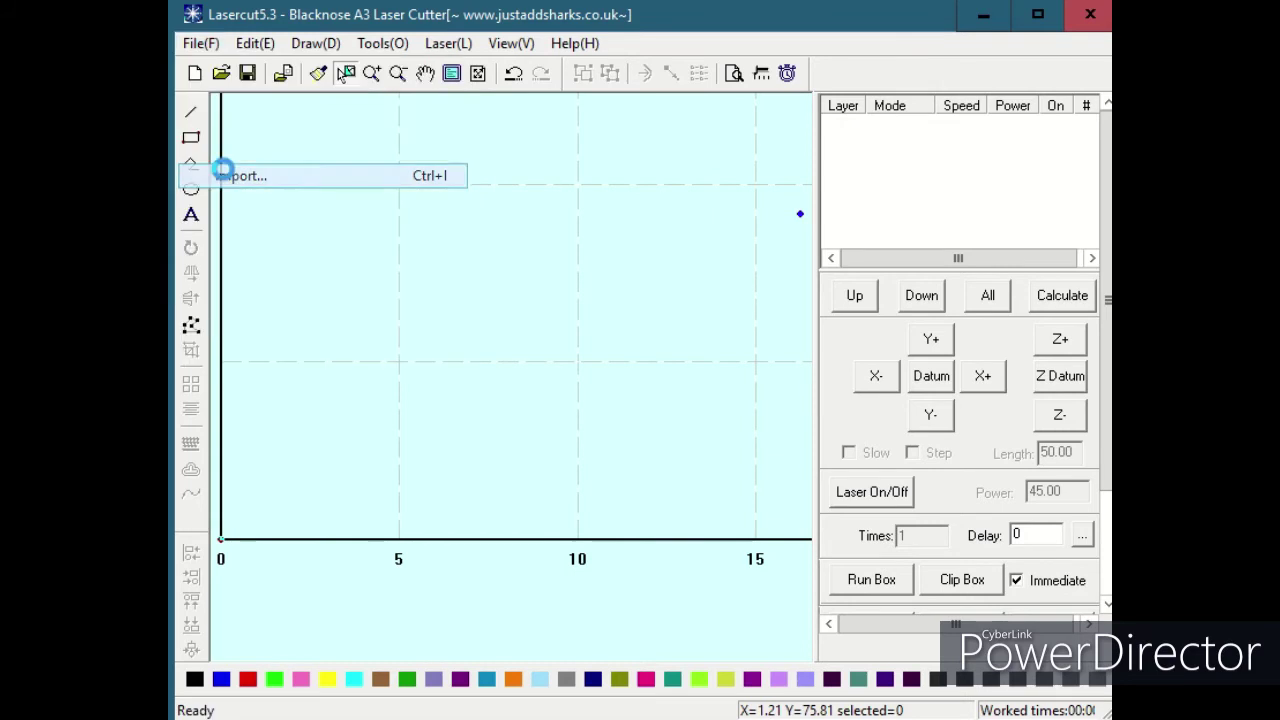
scroll(505, 185, "down", 1)
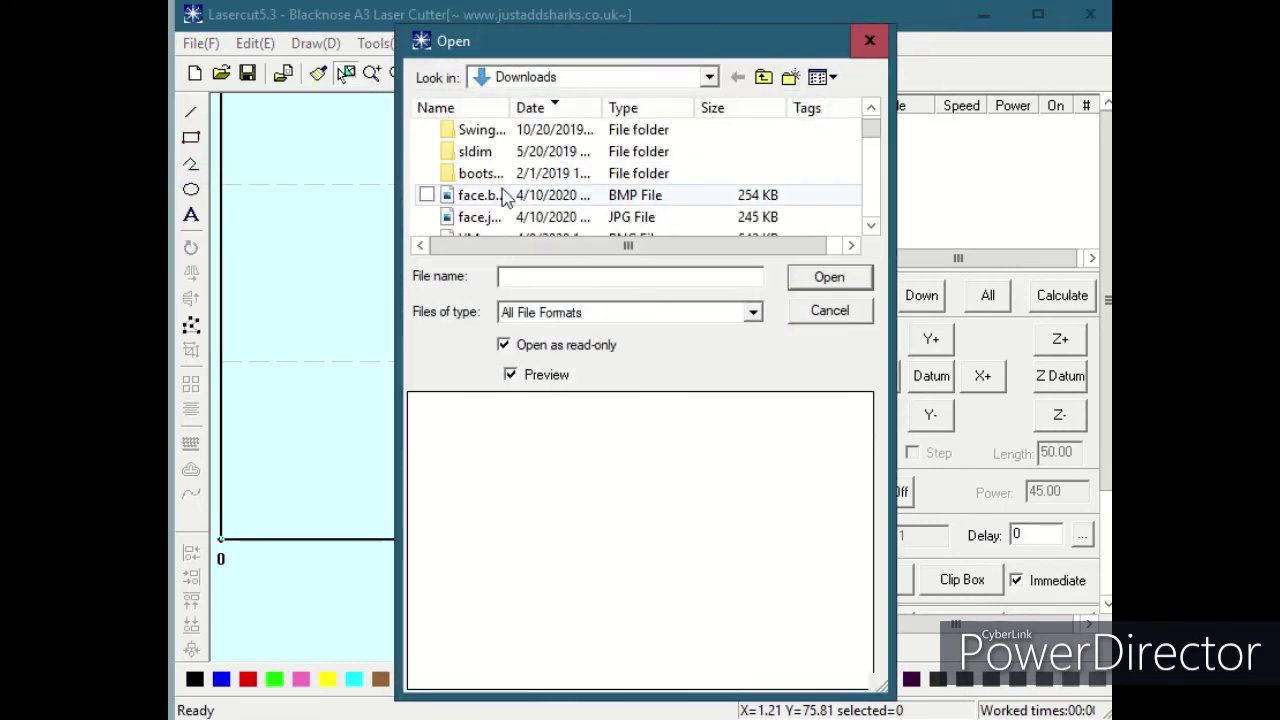
left_click(490, 195)
left_click(829, 278)
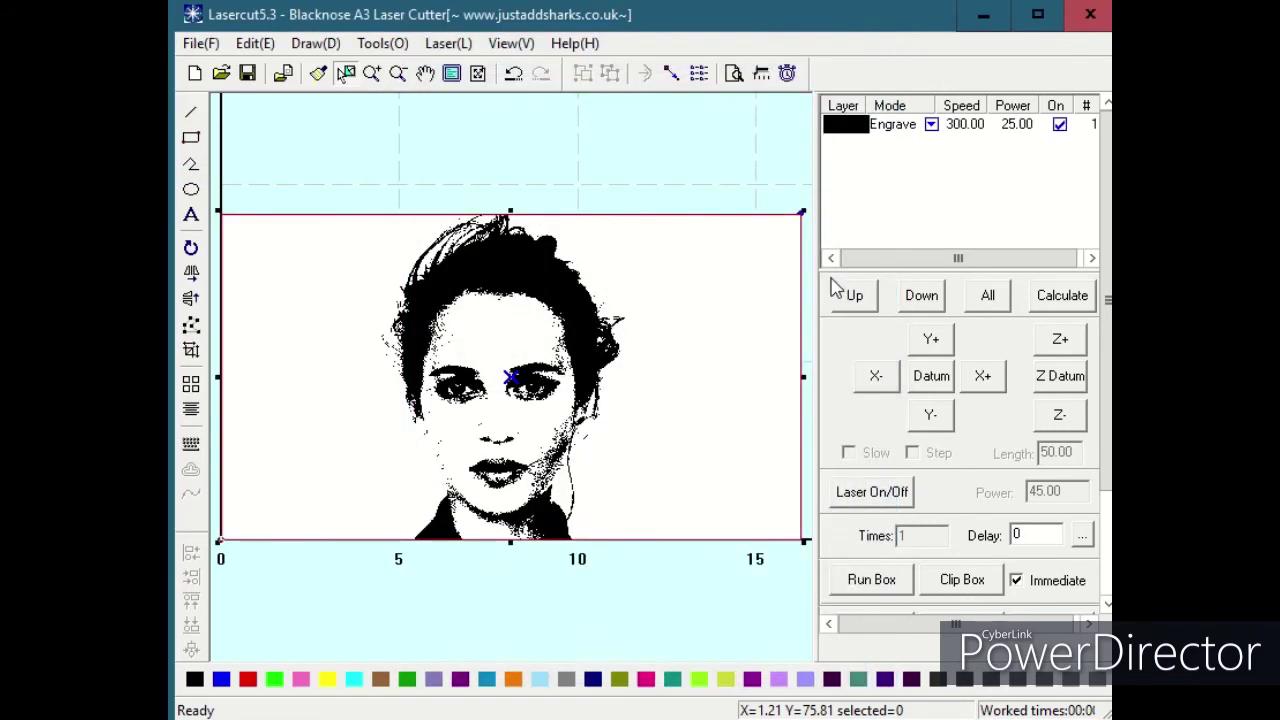
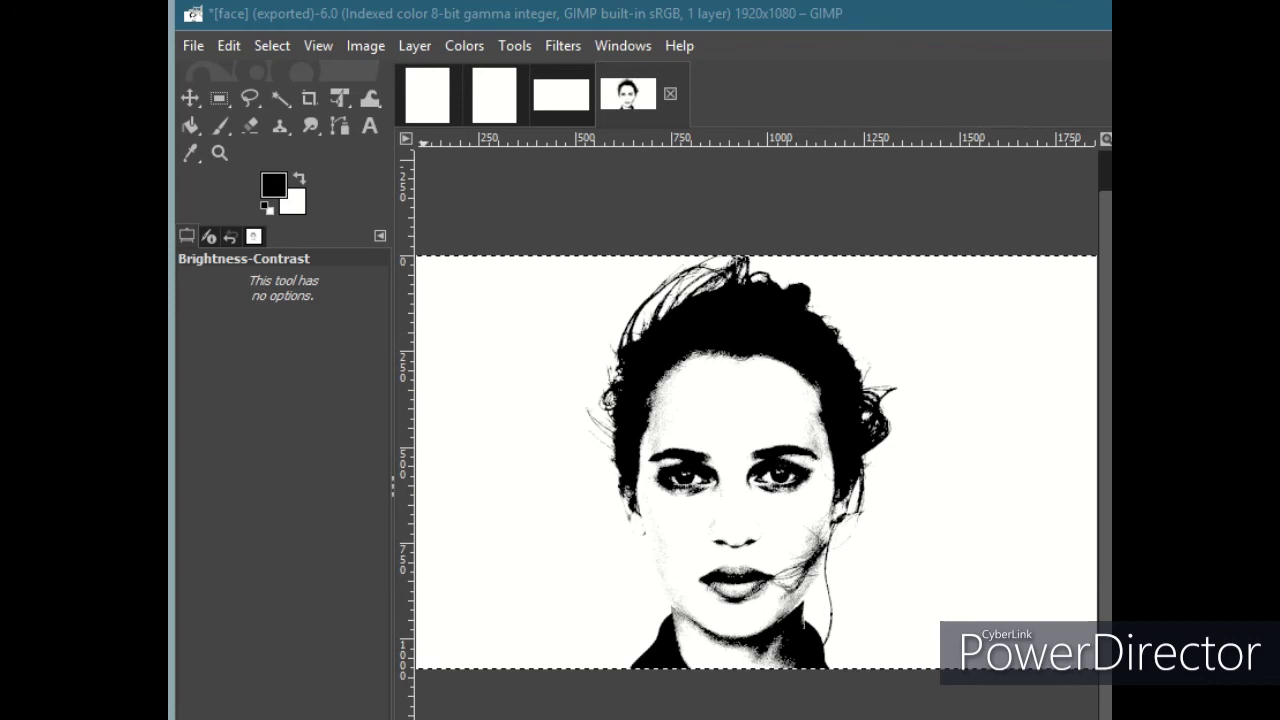
Open Calculator and divide 25.4 by 0.08 to convert the 0.08 mm line spacing into dots per inch.
key("super")
key("super")
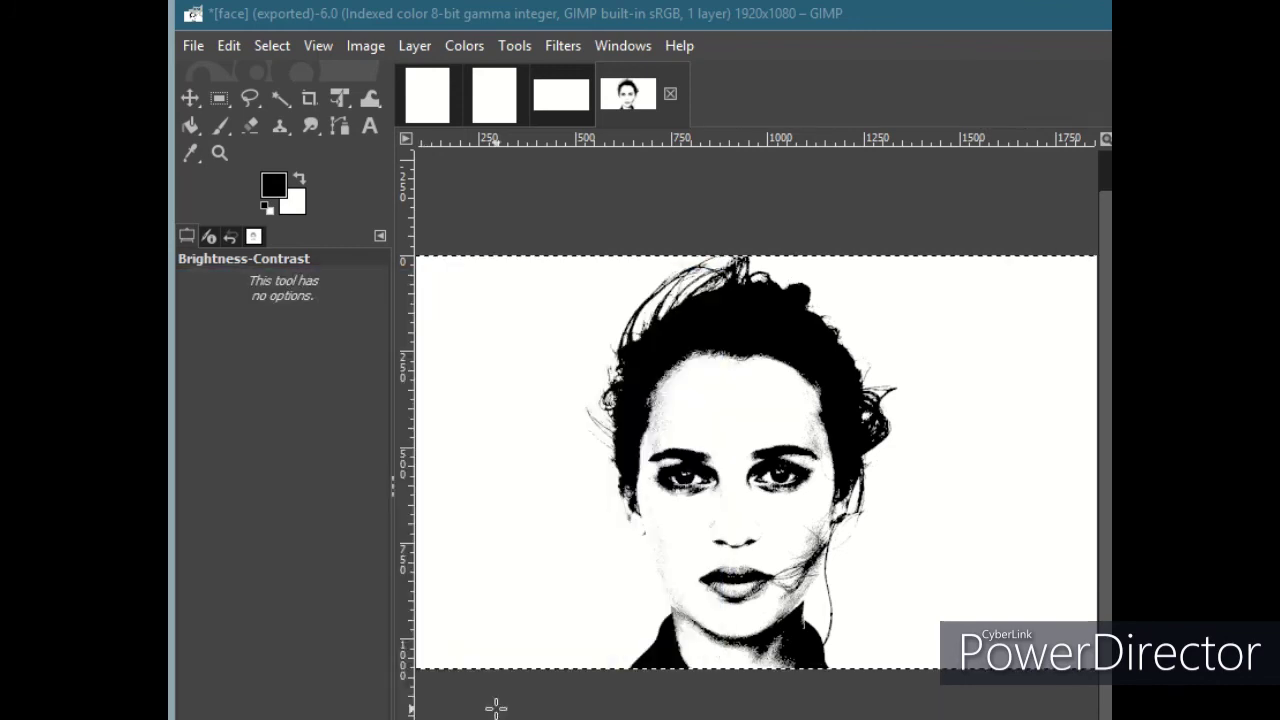
left_click(496, 708)
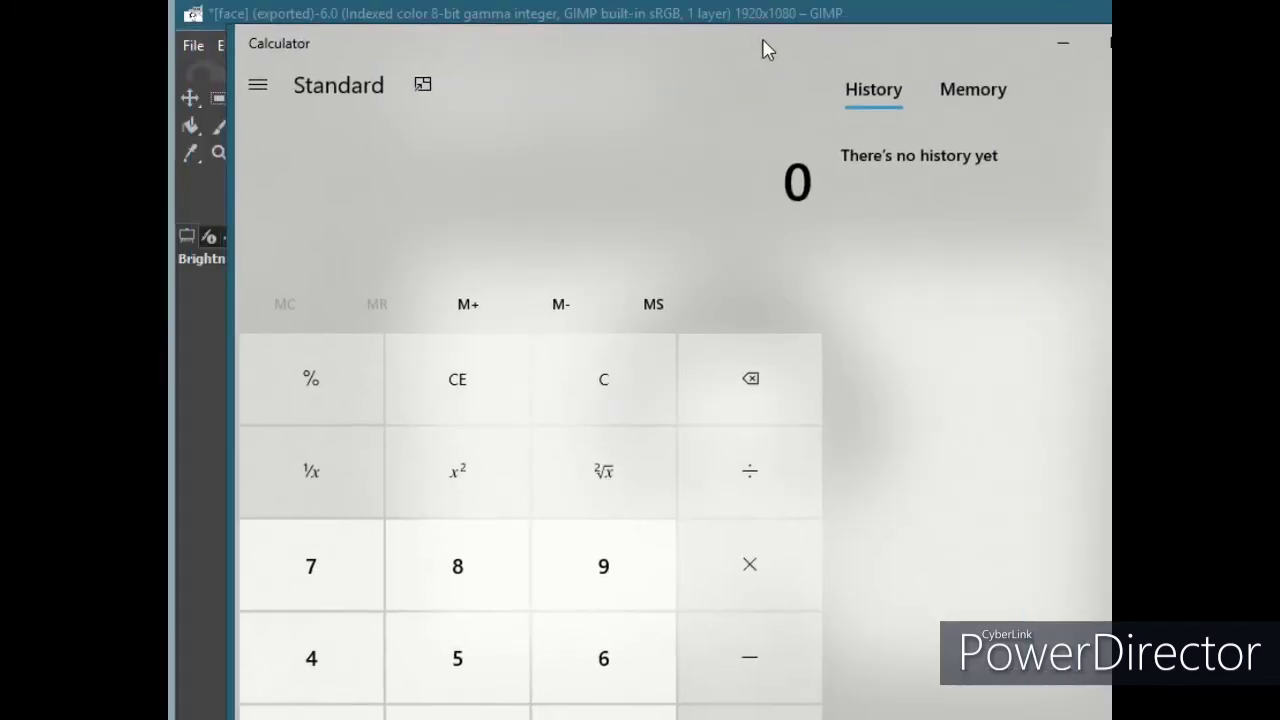
left_click_drag(757, 53, 769, 36)
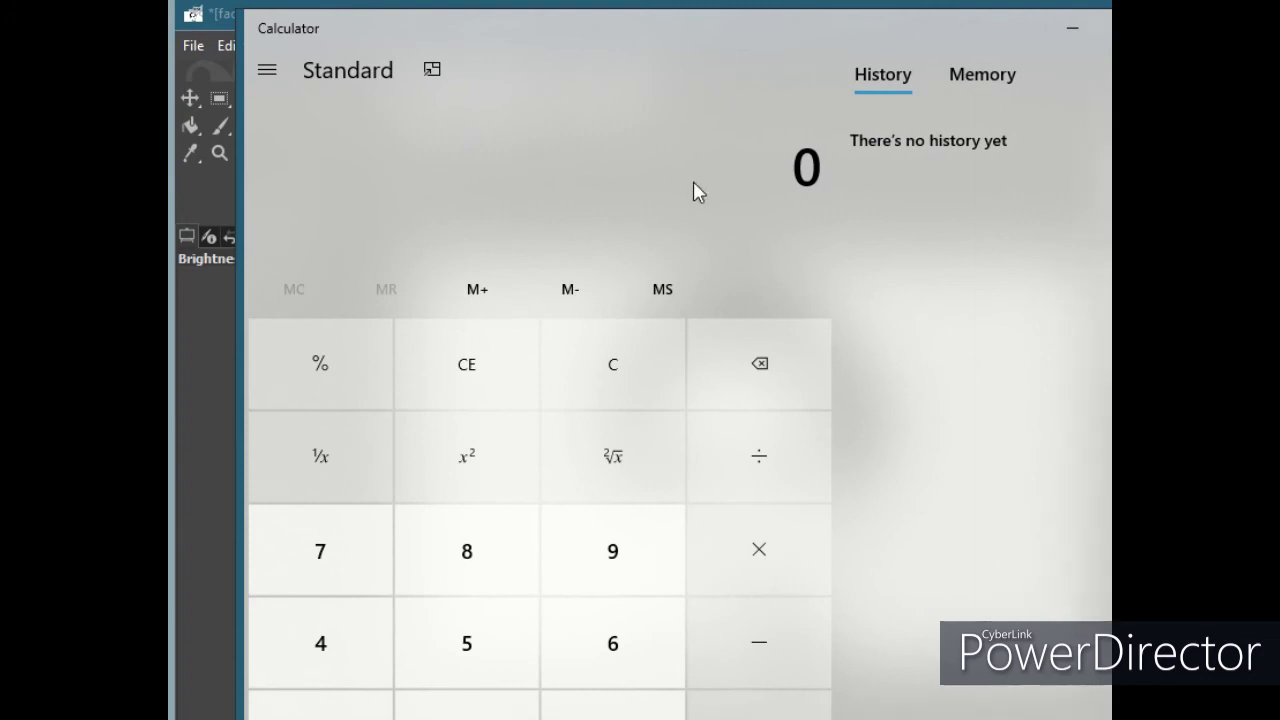
type("25")
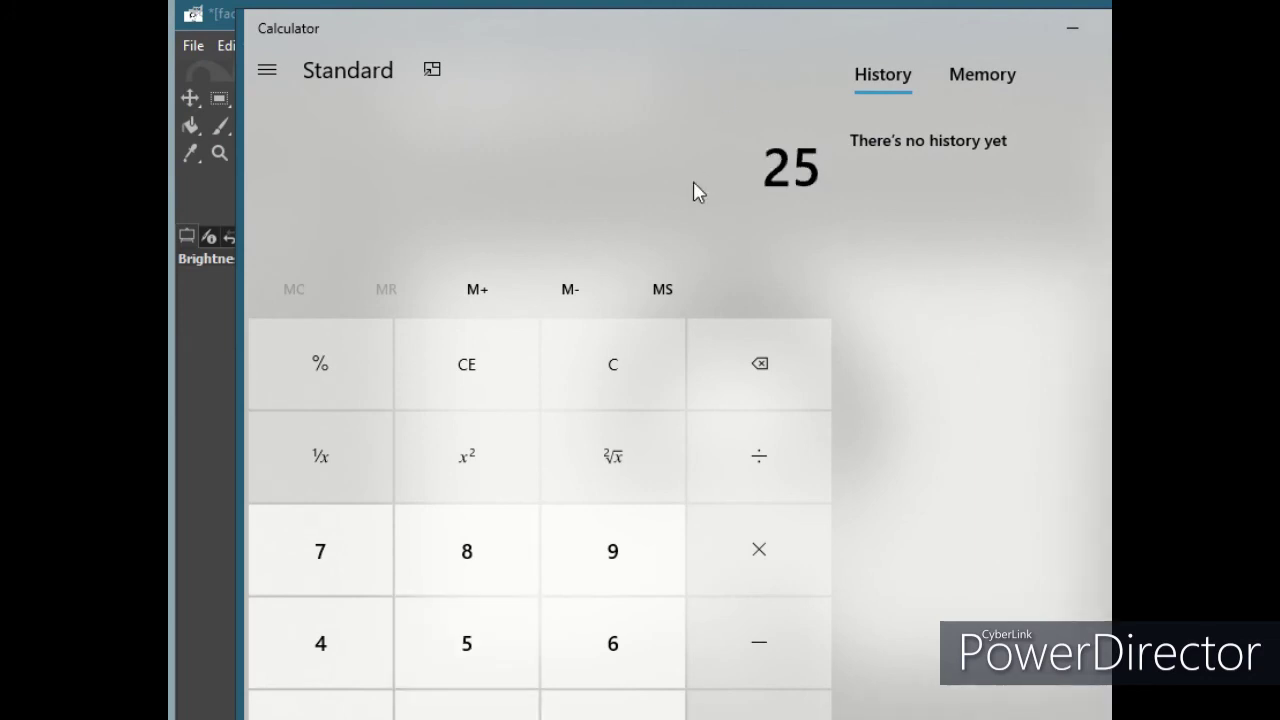
type(".4")
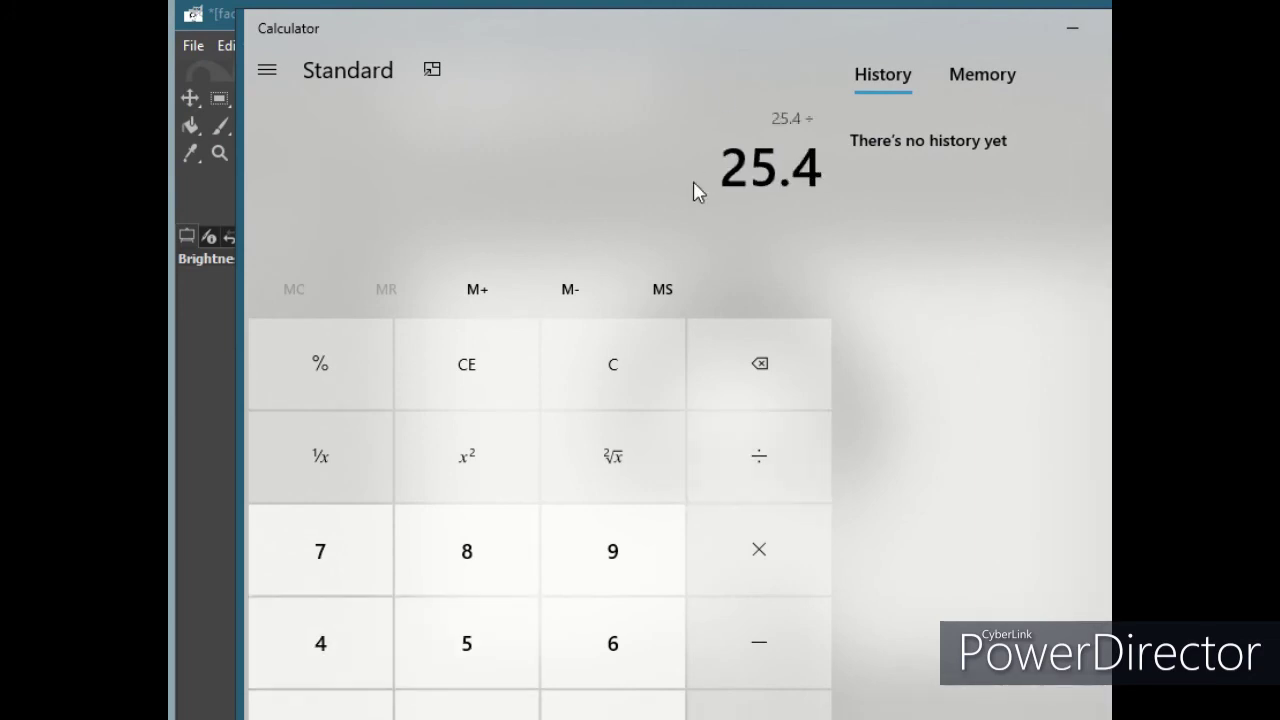
type("/0.08")
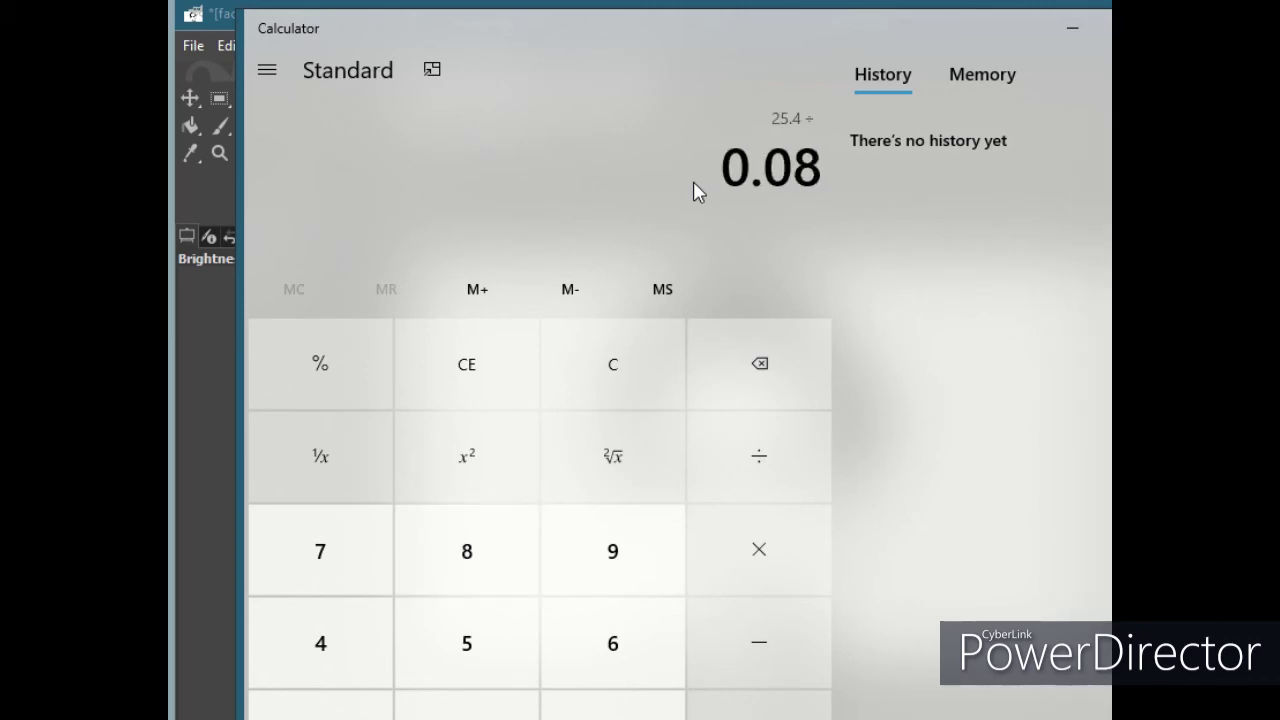
key("Return")
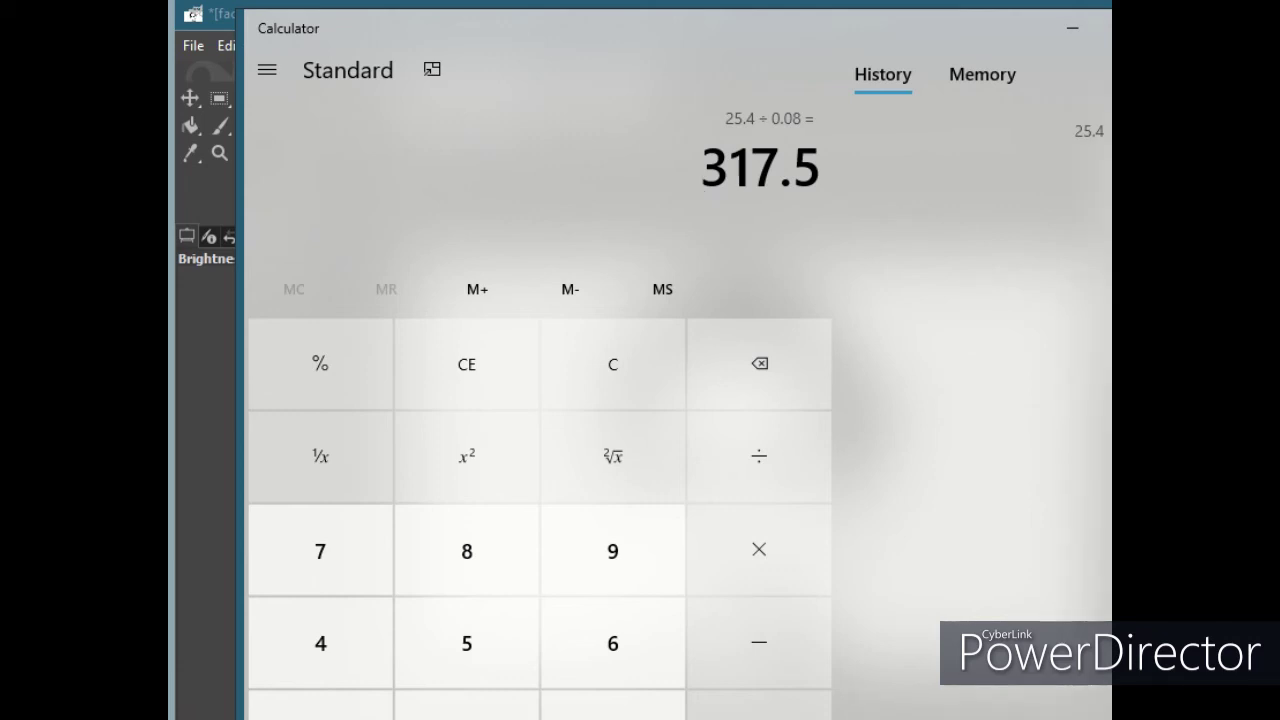
Return to GIMP and start Scale Image for the face picture, with the image size units set to inches.
key("alt+Tab")
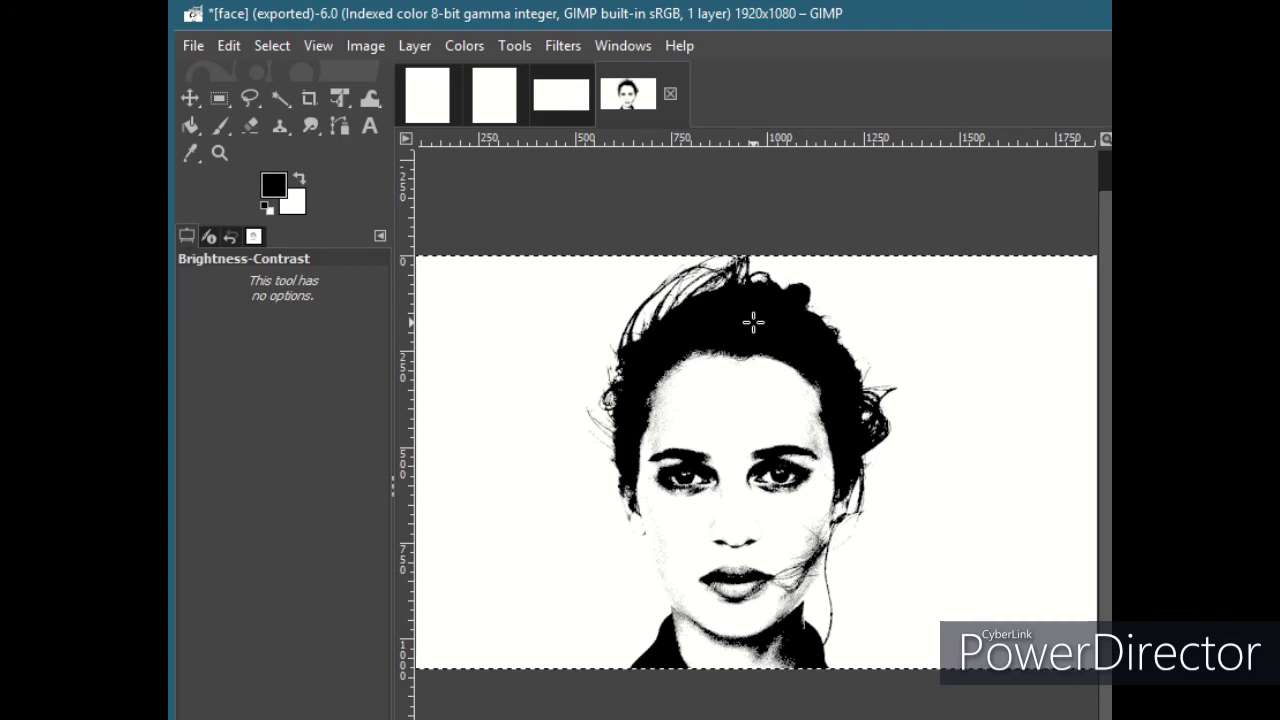
left_click(366, 47)
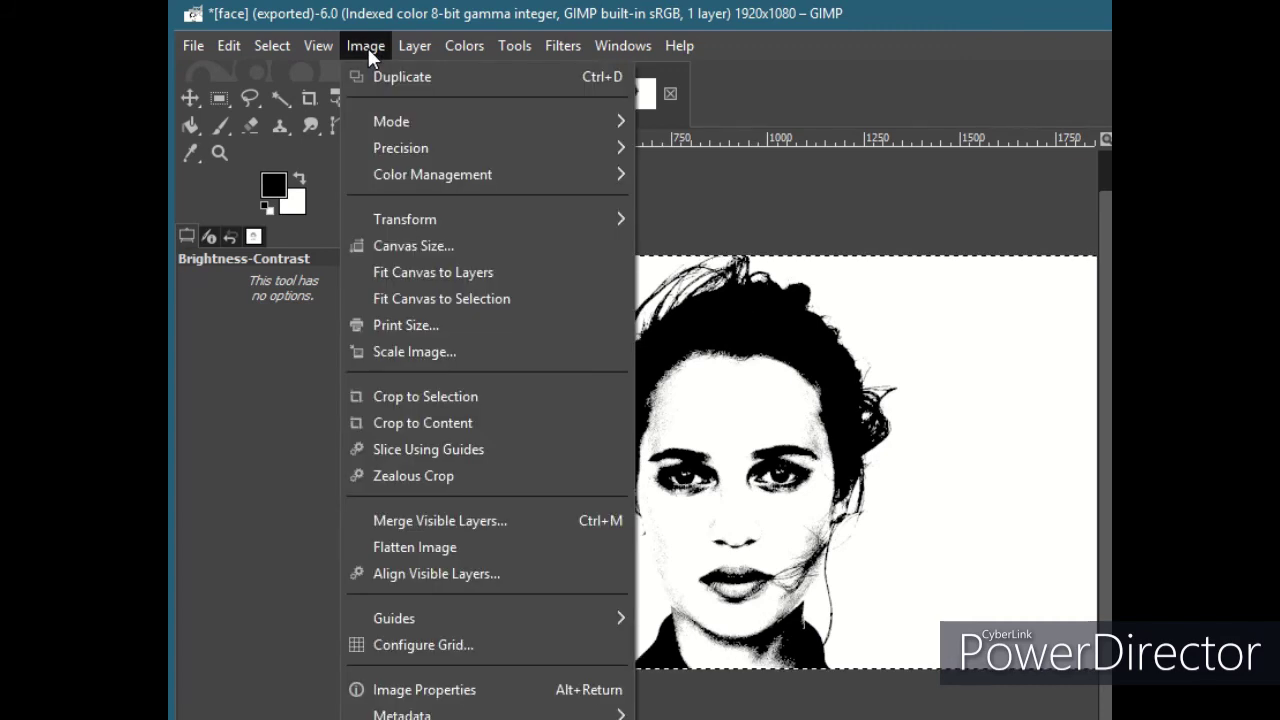
left_click(418, 350)
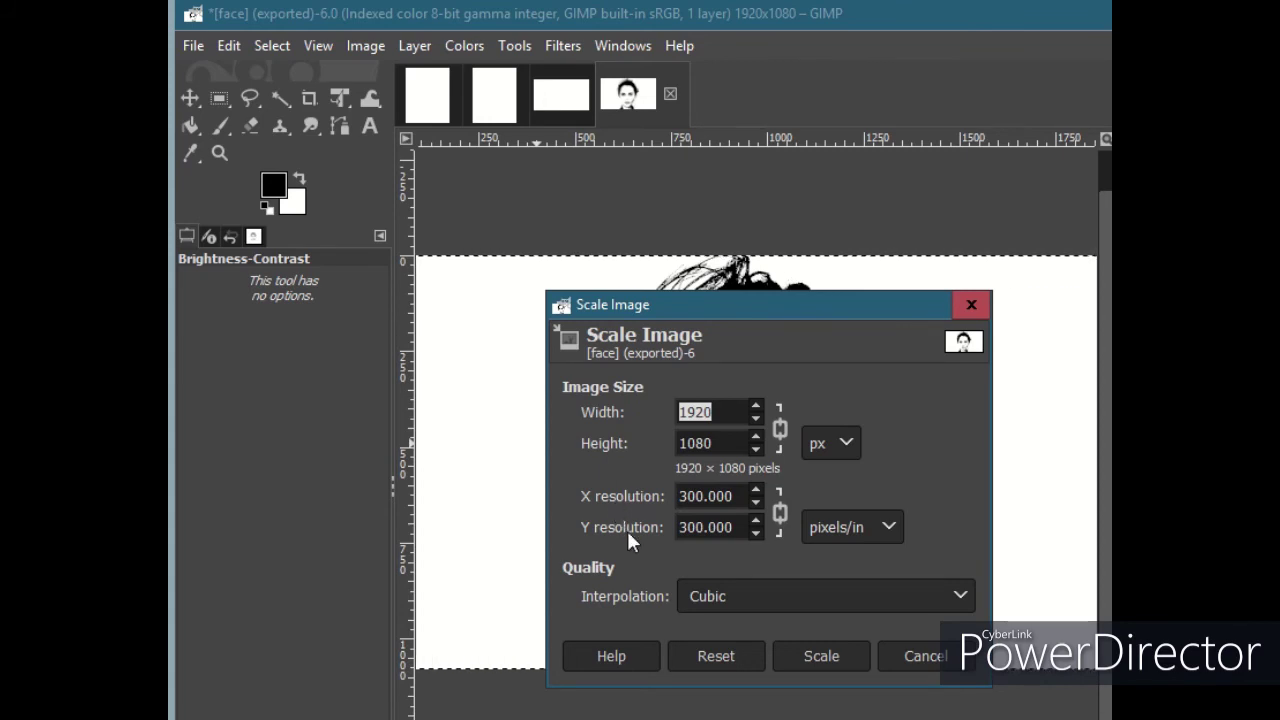
left_click(849, 443)
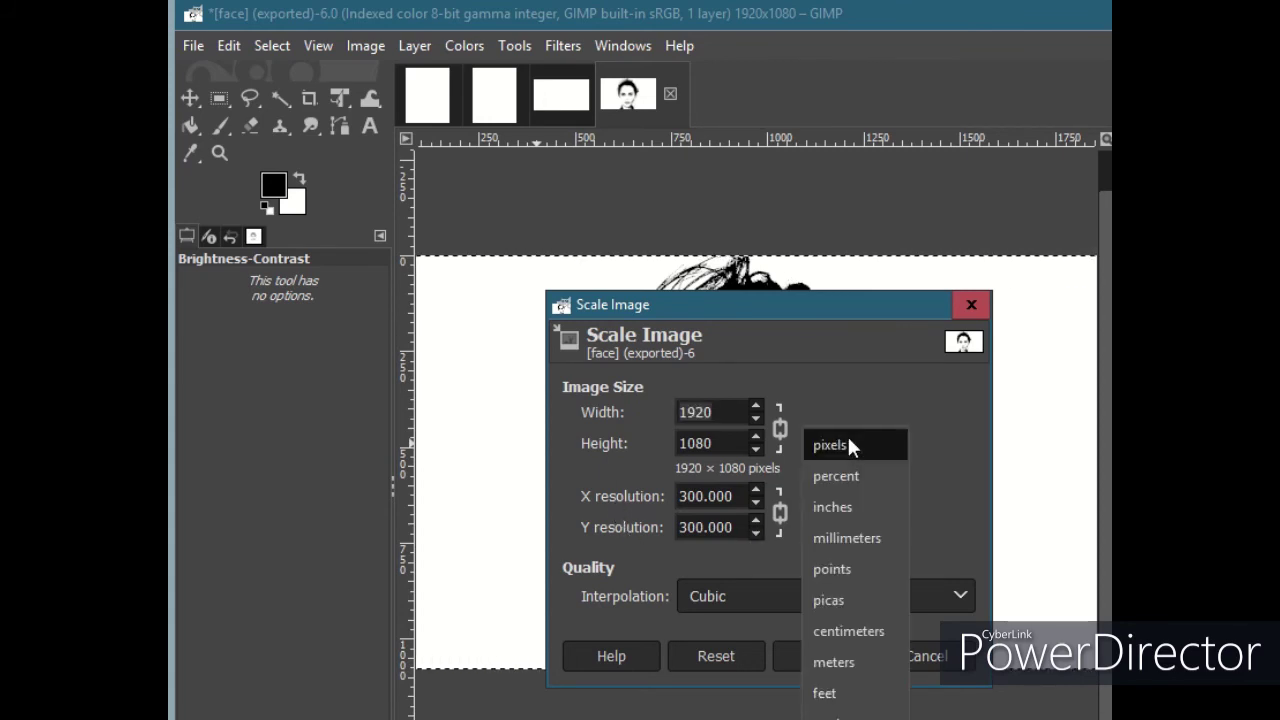
left_click(856, 507)
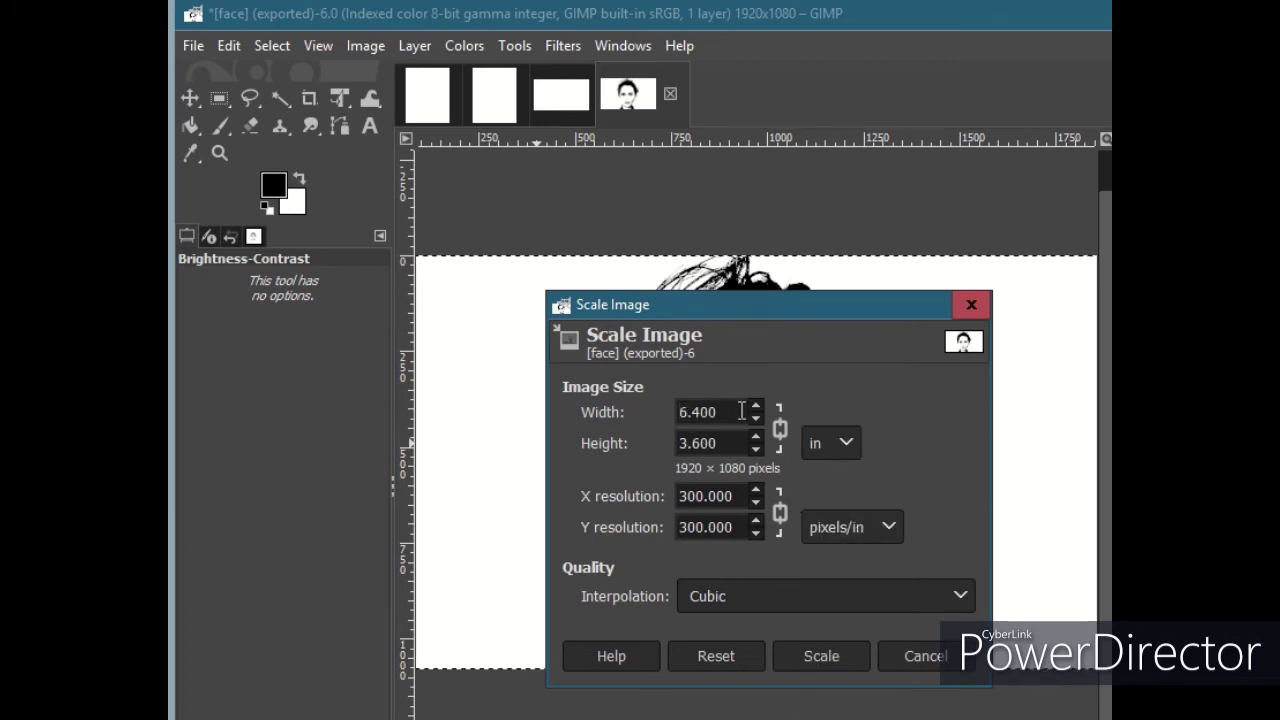
Set the scaled image's width to 2 inches with the height following proportionally.
left_click_drag(722, 412, 680, 412)
type("2")
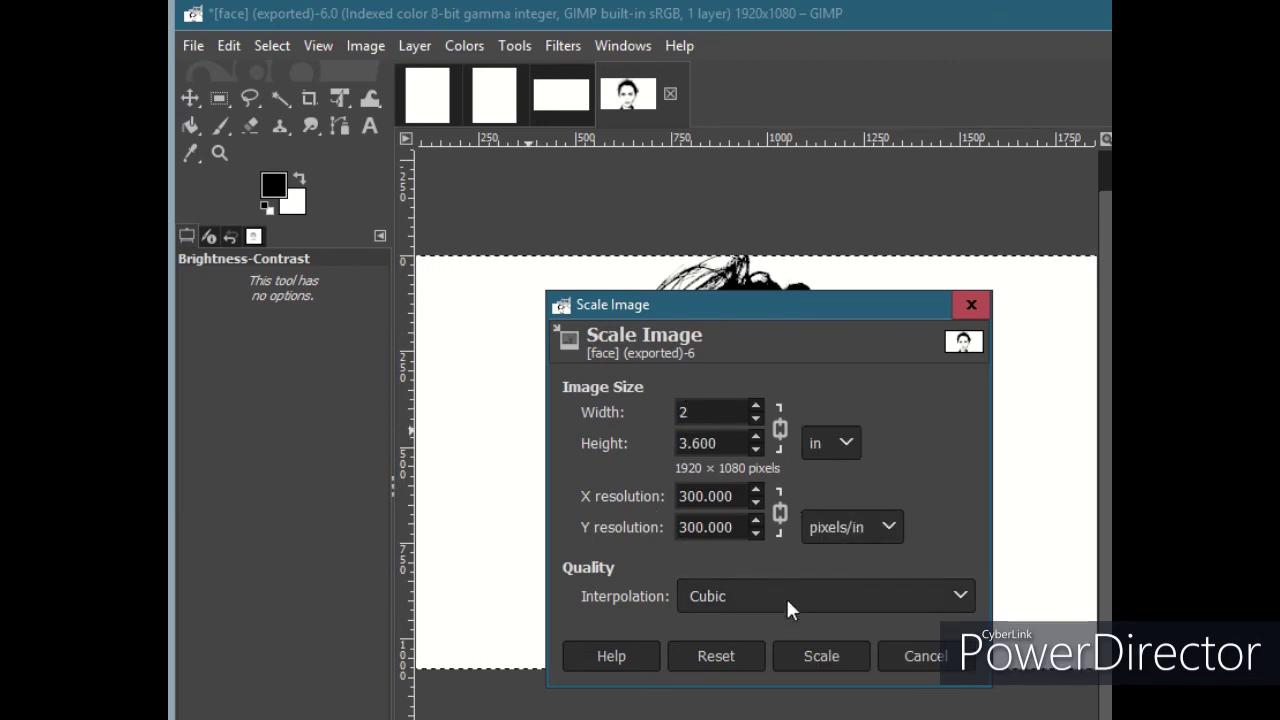
left_click(781, 432)
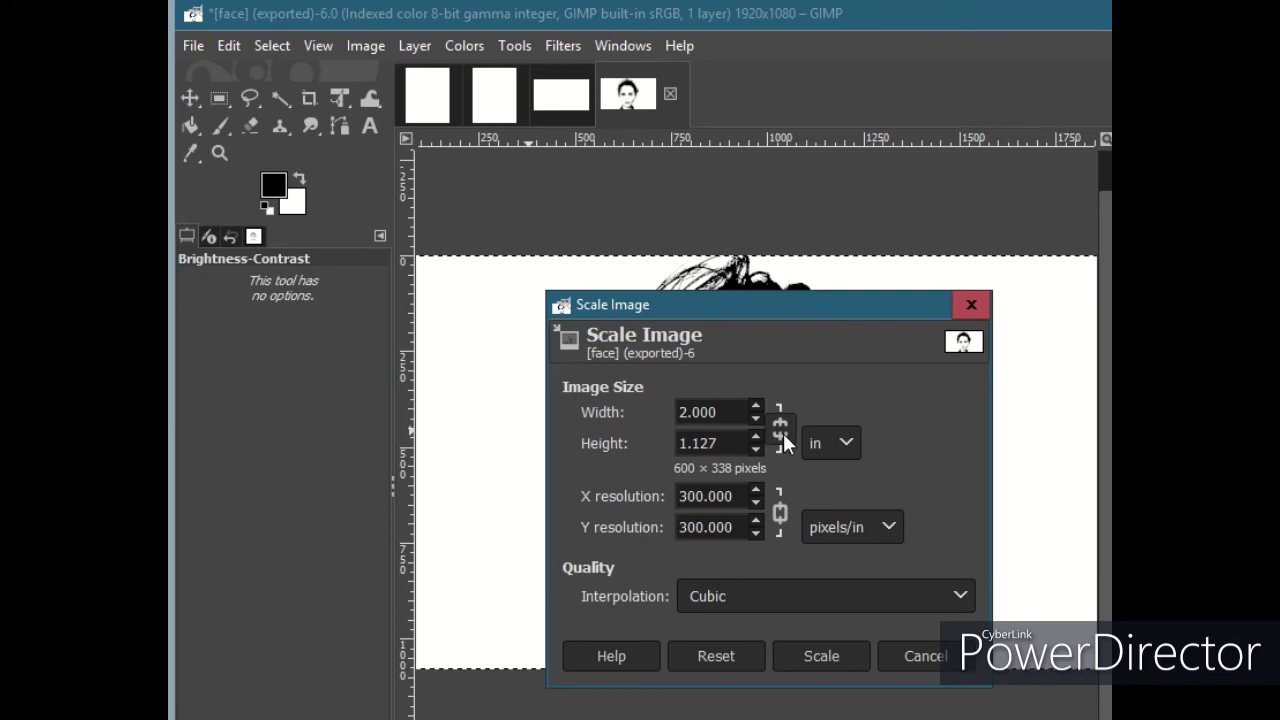
Set the scaled image's height to 2 inches, keeping the width linked in proportion.
left_click(727, 448)
left_click(696, 414)
left_click(694, 418)
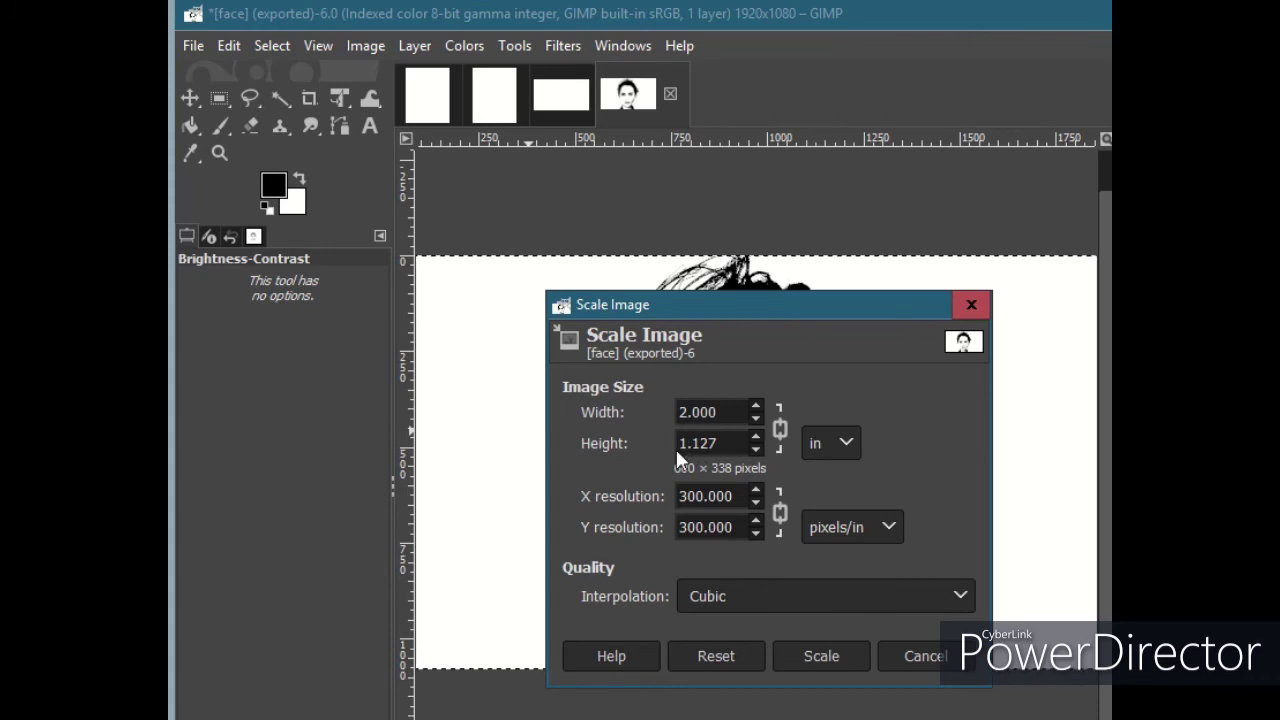
left_click_drag(735, 448, 579, 437)
type("2")
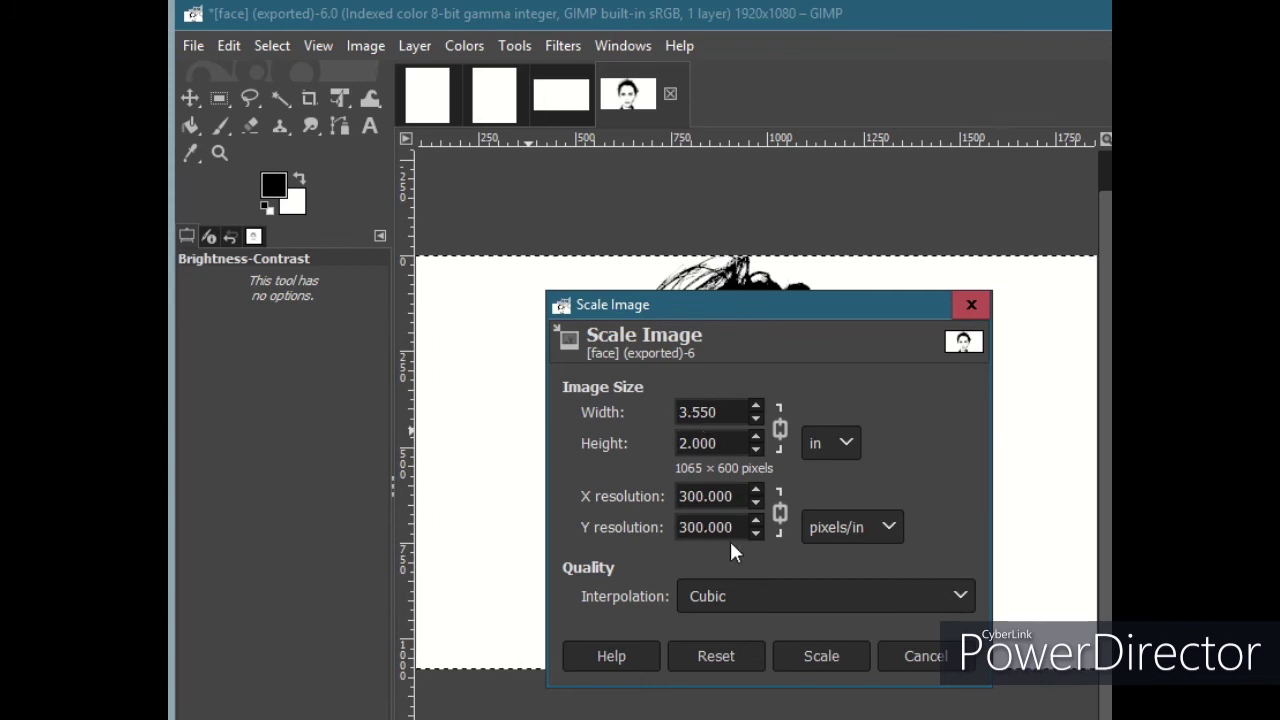
Set the face picture's X and Y resolution to 318 pixels per inch in the scaling settings.
left_click_drag(733, 494, 472, 476)
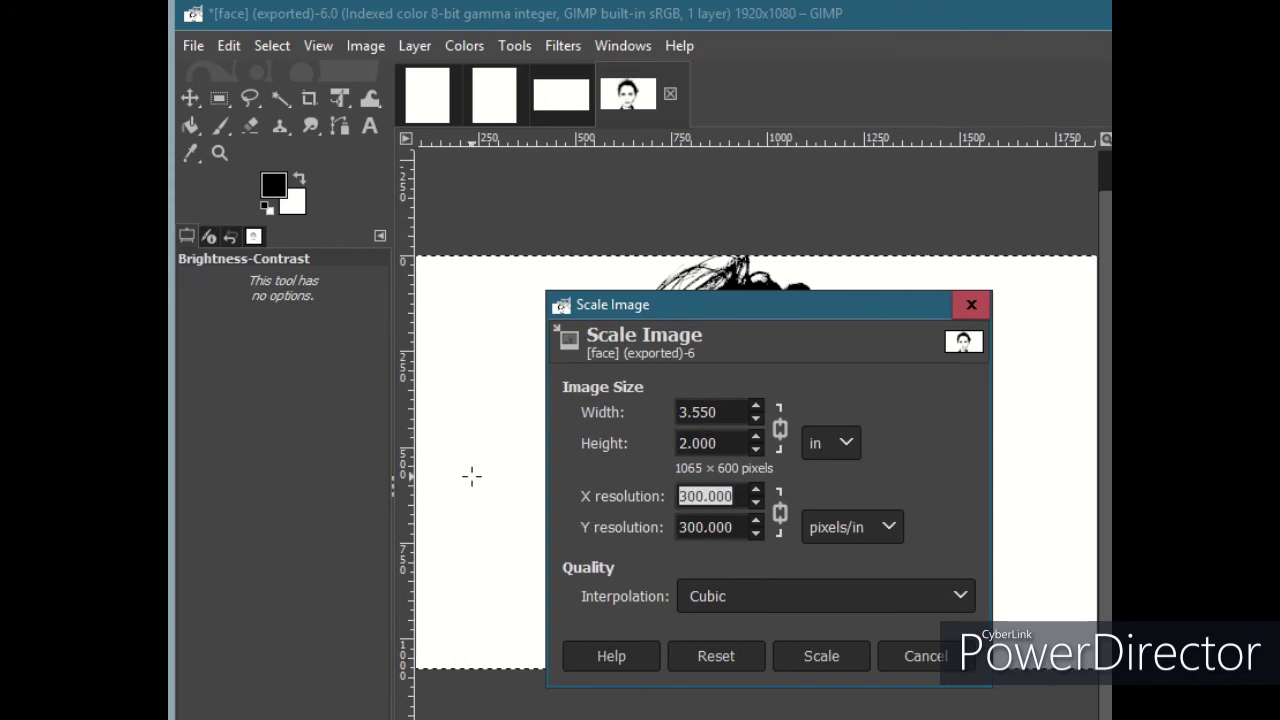
type("318")
key("Tab")
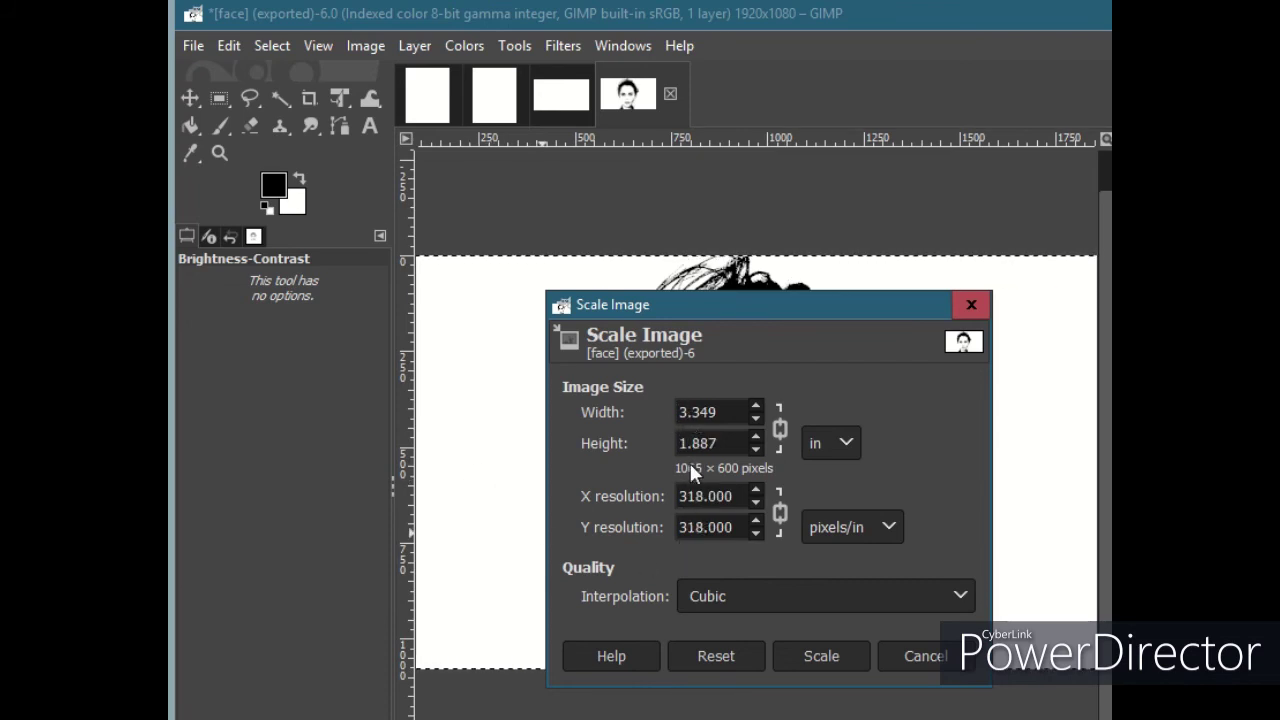
Set the image height to 2 inches with the width linked in proportion, and apply the scaling.
left_click_drag(738, 445, 537, 434)
type("2")
key("Tab")
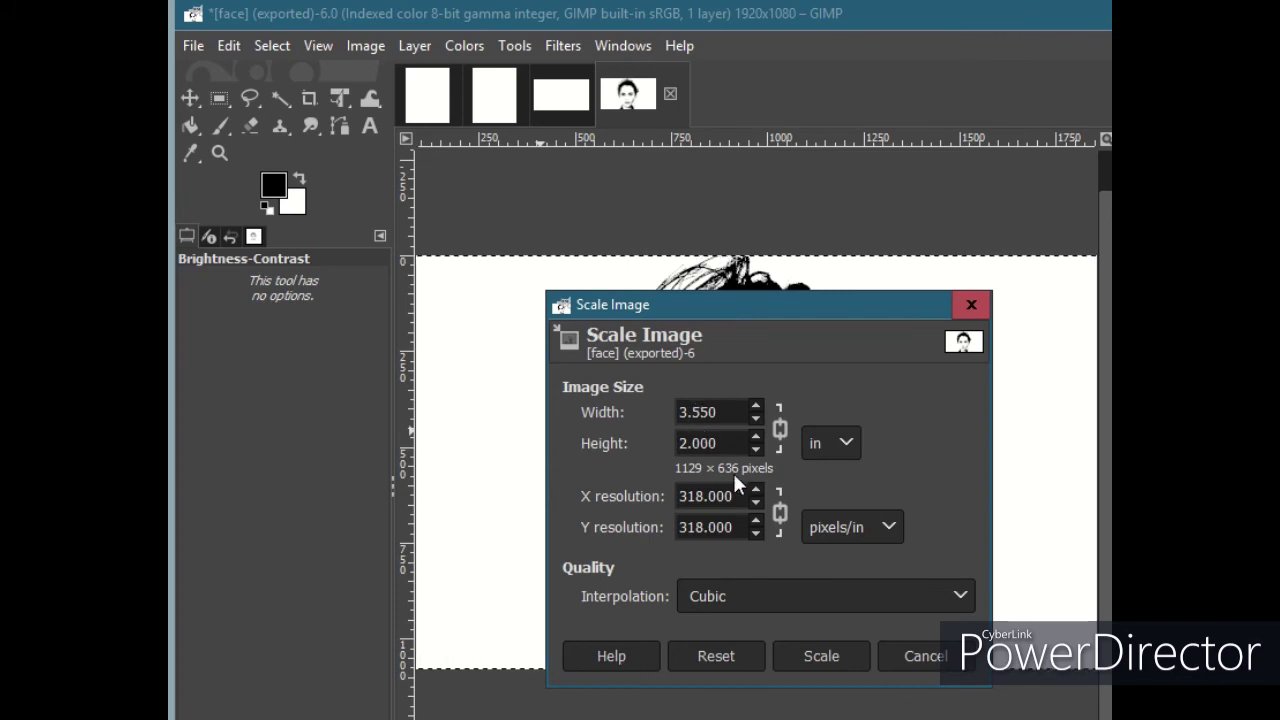
left_click(822, 656)
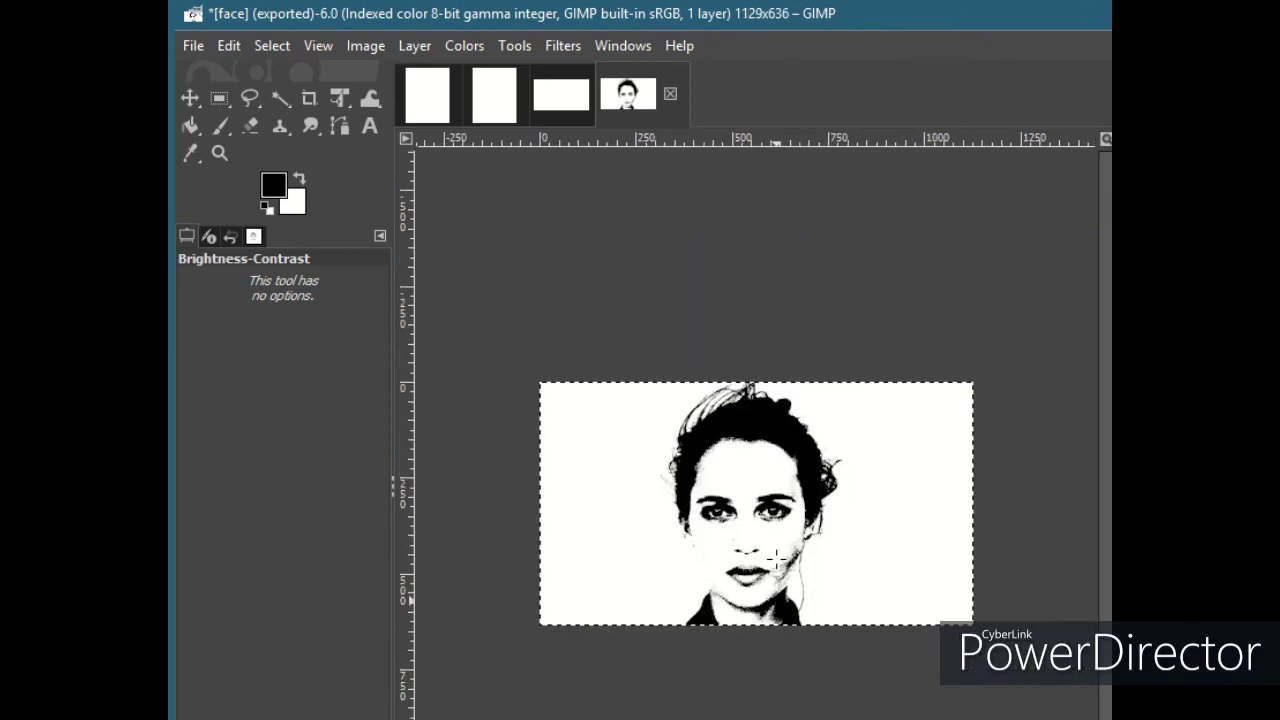
Export the scaled picture as face.bmp in the Downloads folder, replacing the existing file.
scroll(751, 545, "up", 1)
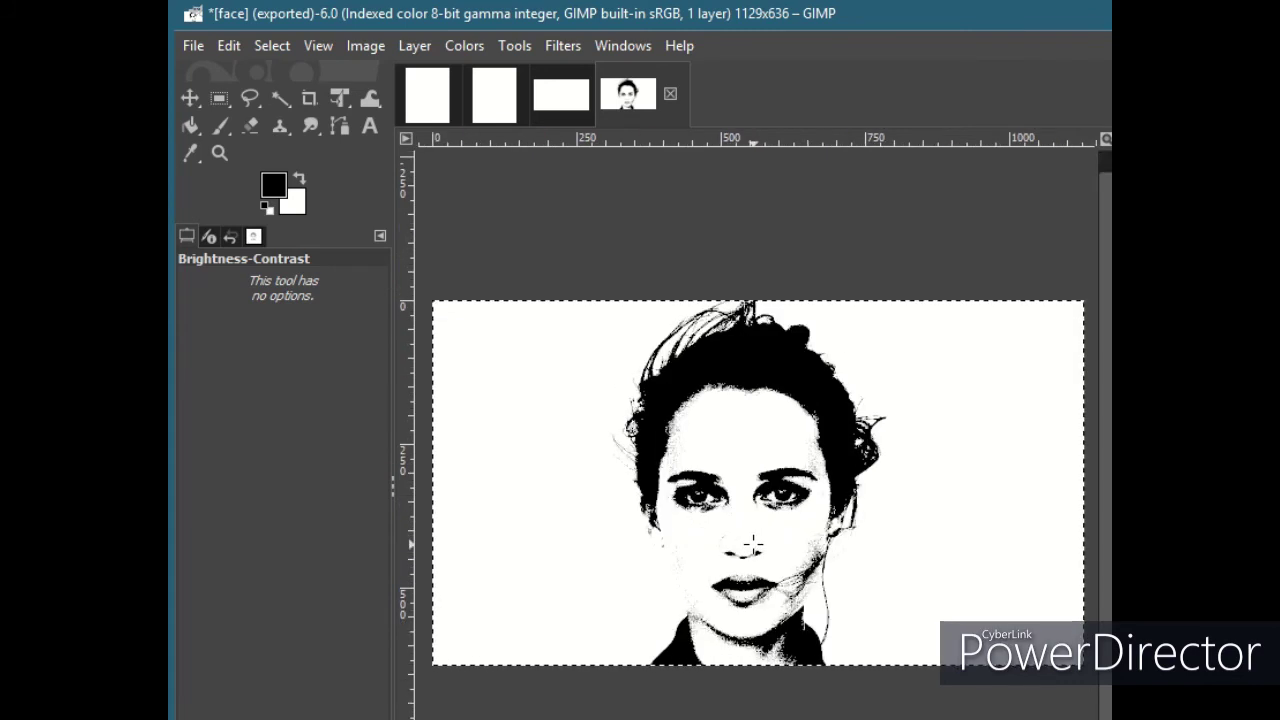
scroll(745, 545, "up", 1)
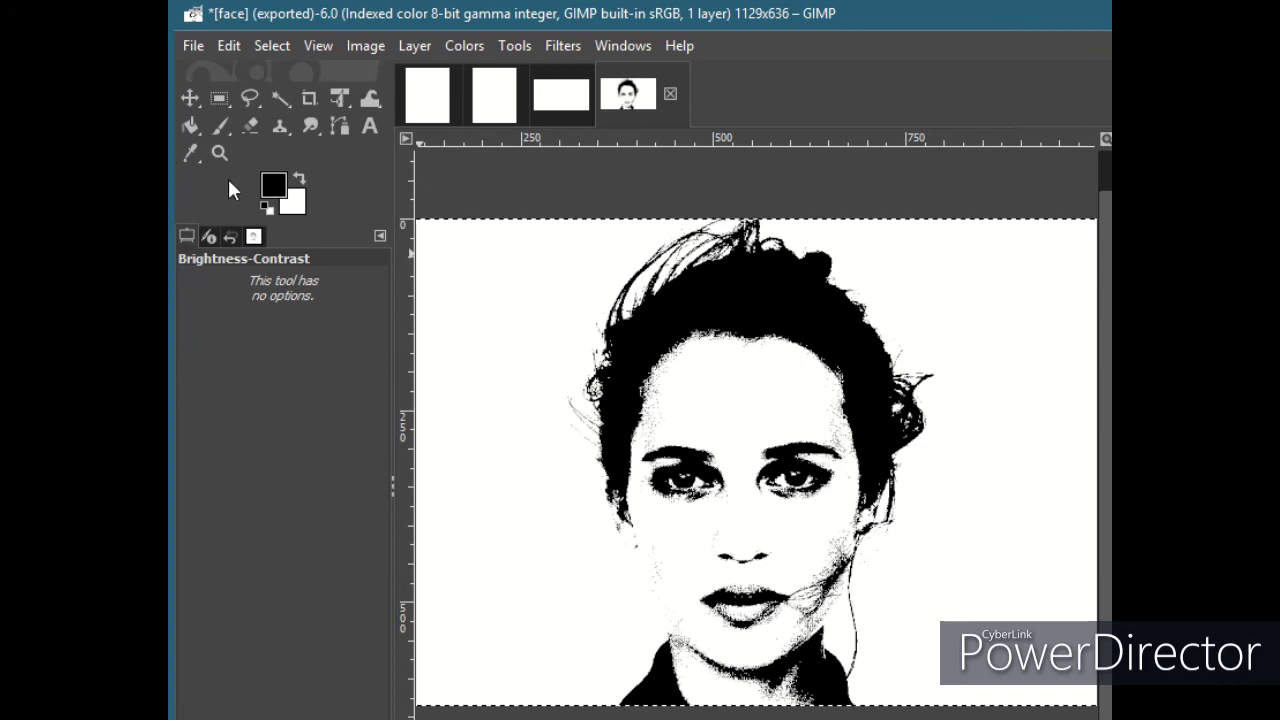
left_click(190, 44)
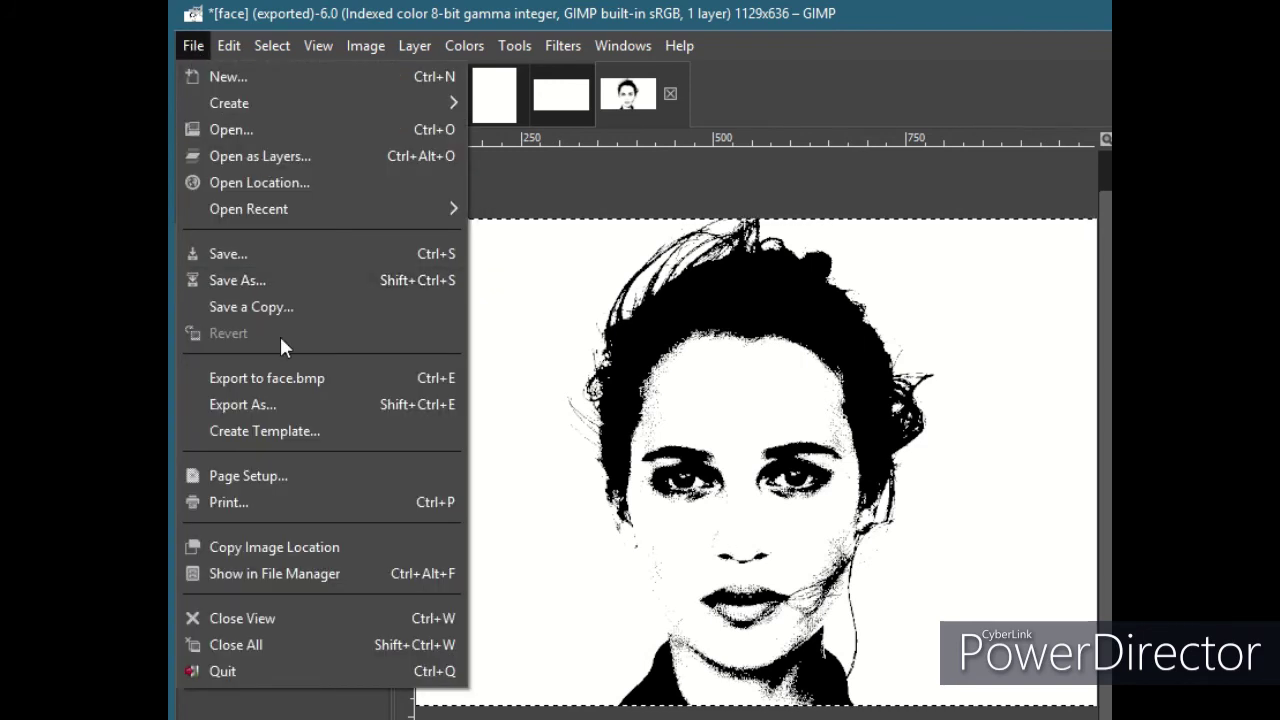
left_click(240, 404)
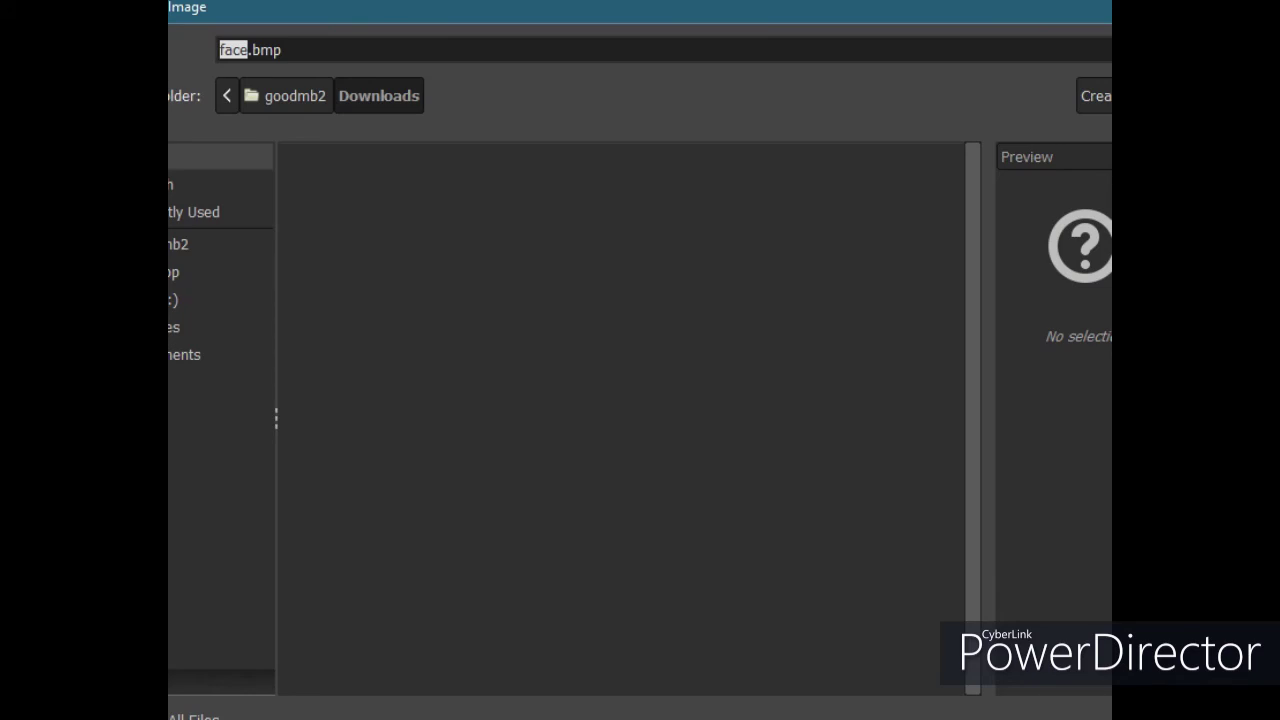
key("Return")
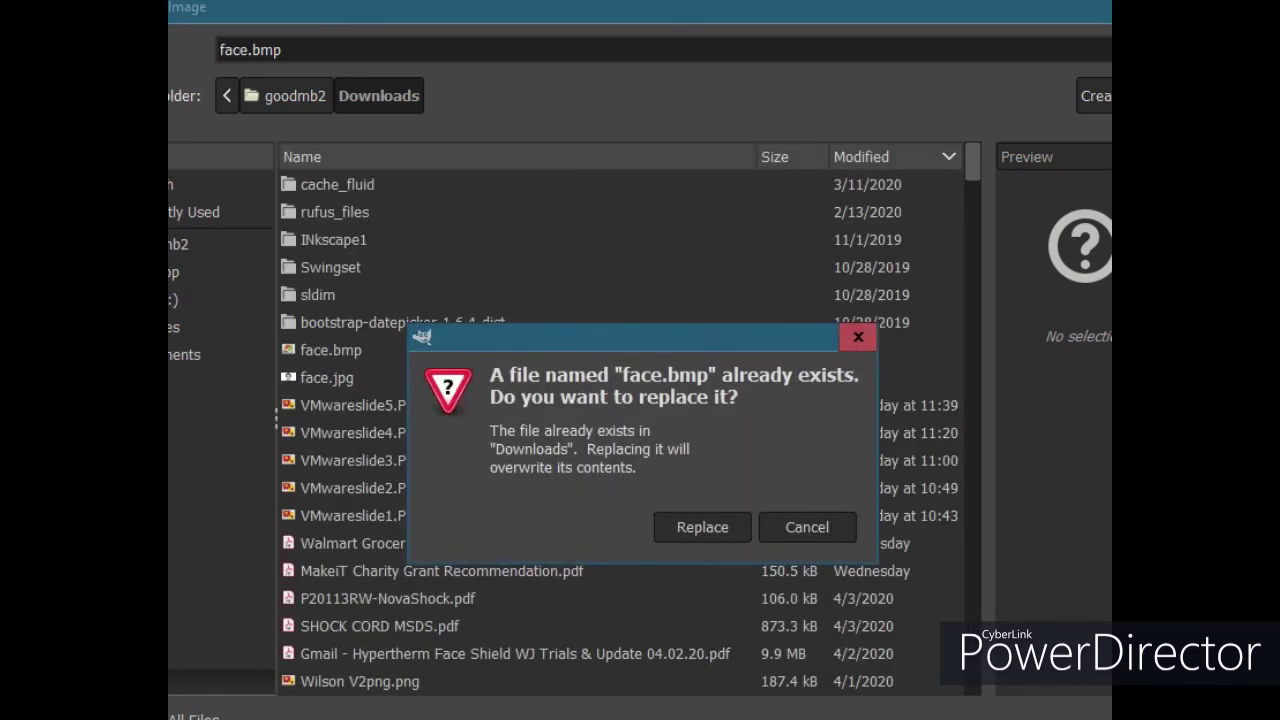
left_click(716, 520)
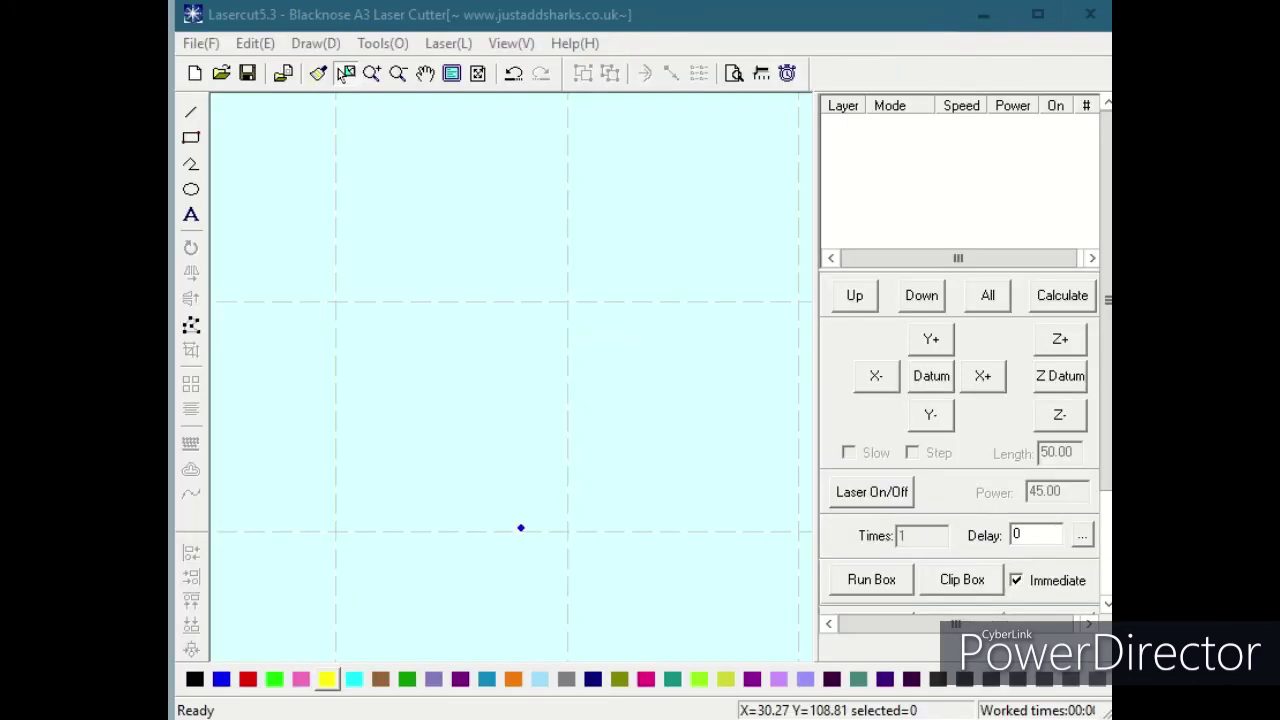
Switch to Lasercut 5.3 and import face.bmp from the Downloads folder.
left_click(203, 46)
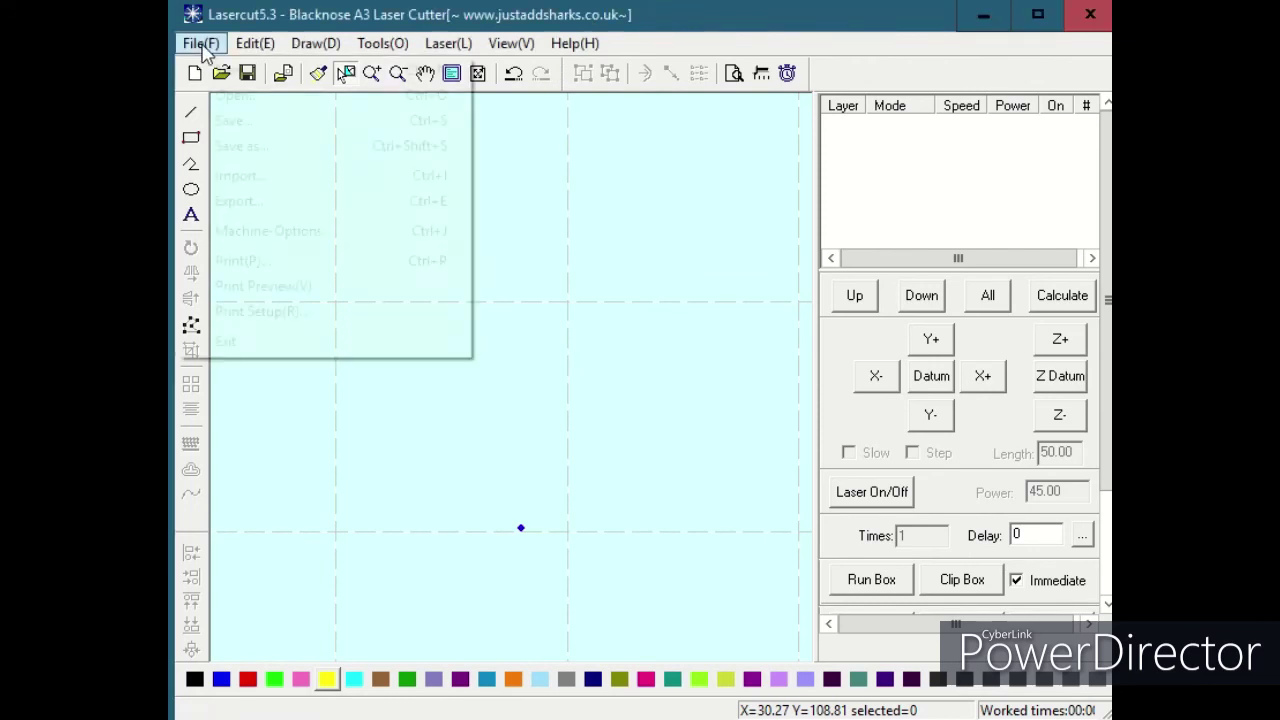
left_click(245, 175)
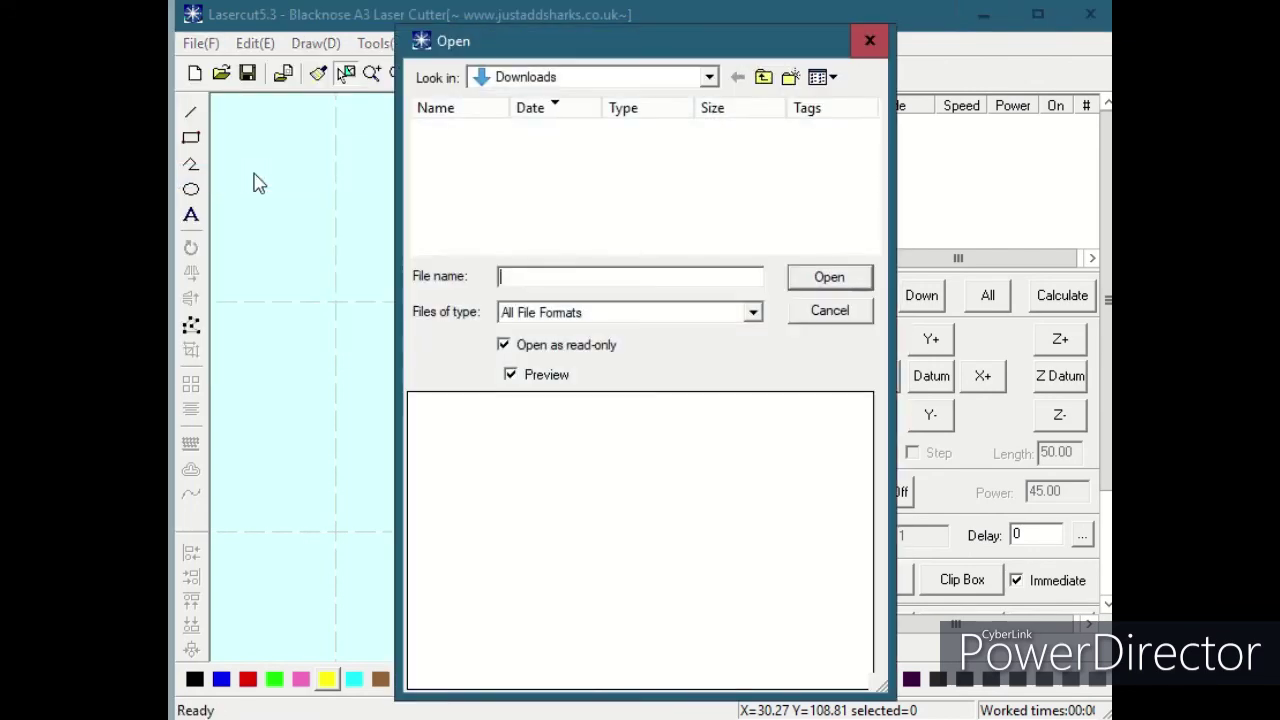
scroll(500, 200, "down", 1)
left_click(500, 195)
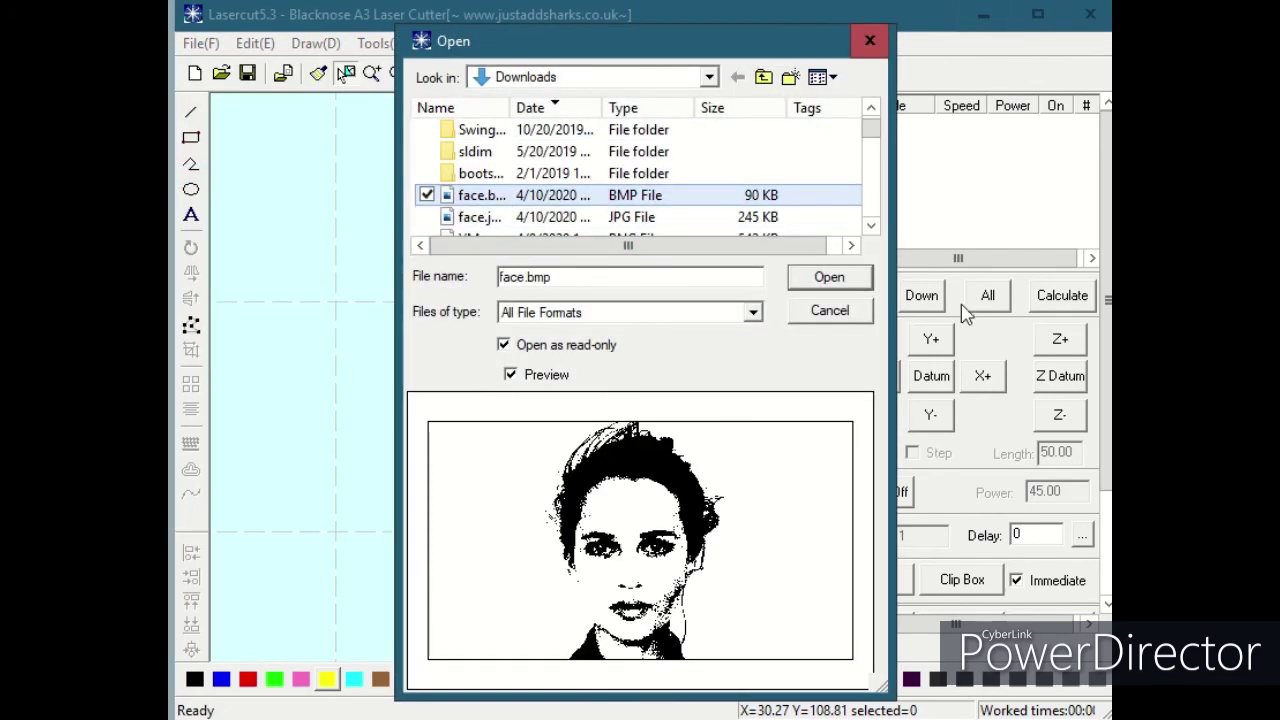
left_click(815, 281)
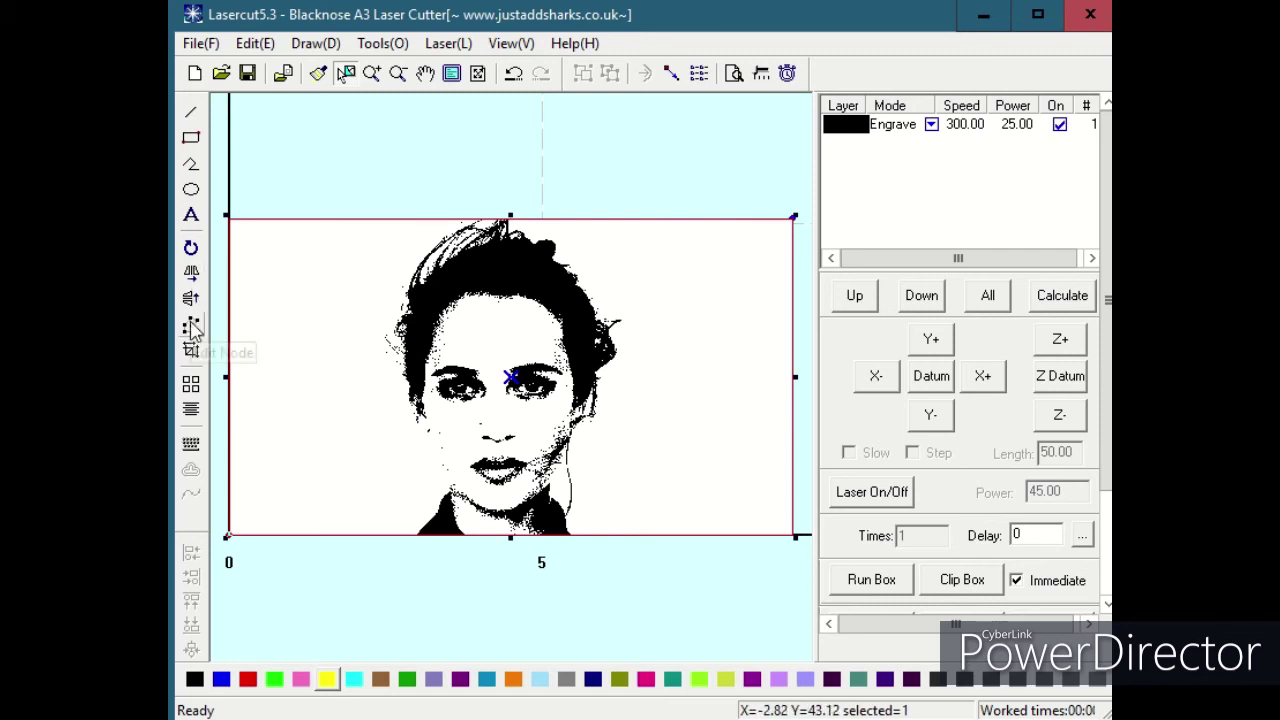
Check the imported face image's X and Y lengths in the scale options.
left_click(192, 354)
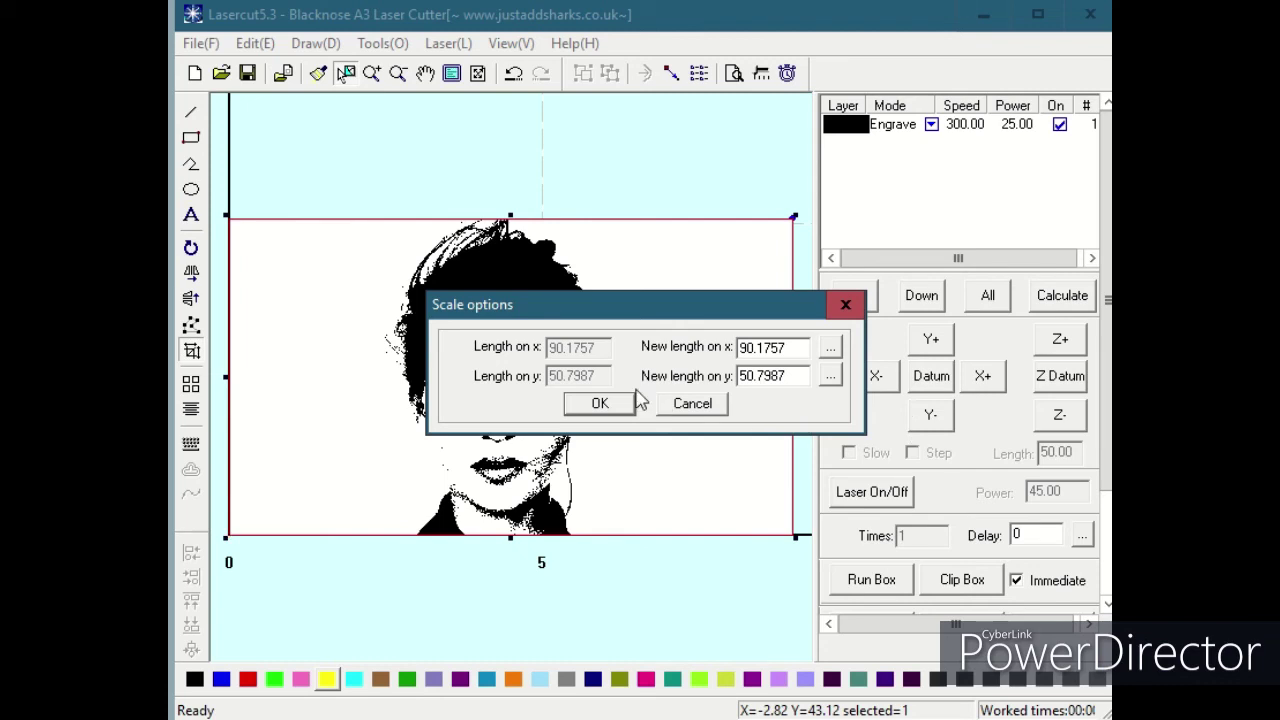
double_click(788, 347)
double_click(790, 375)
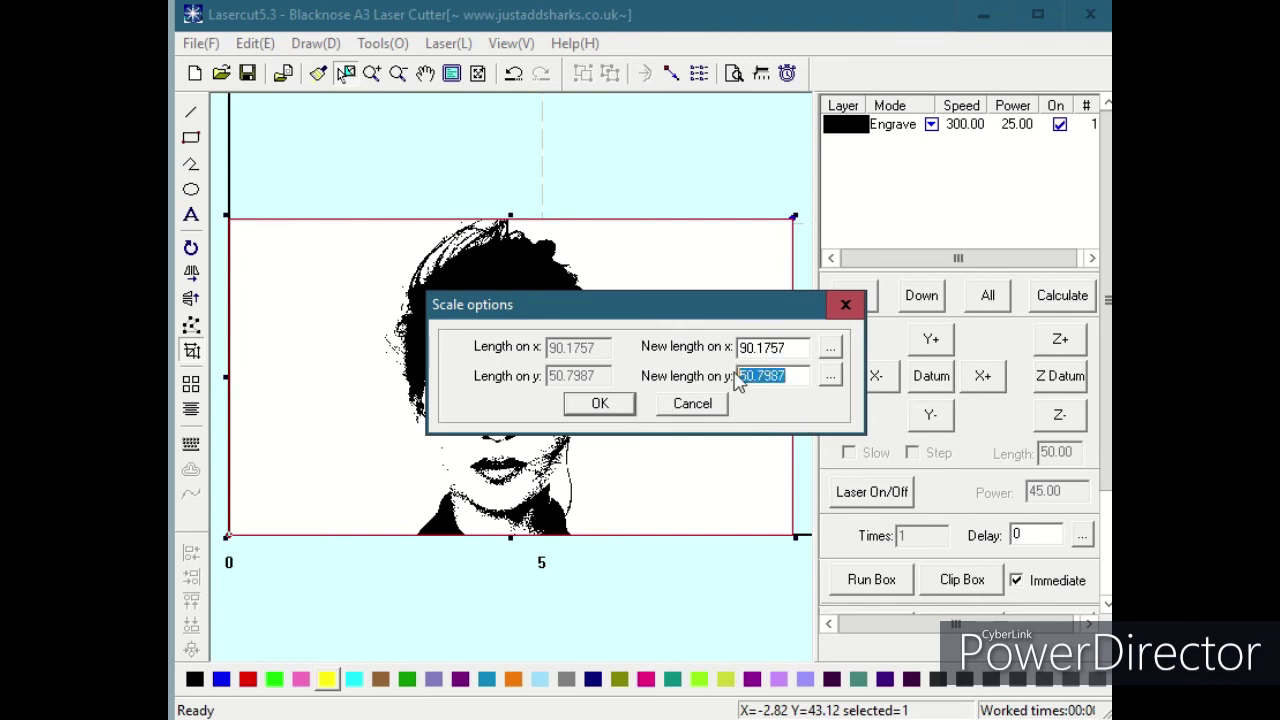
double_click(800, 349)
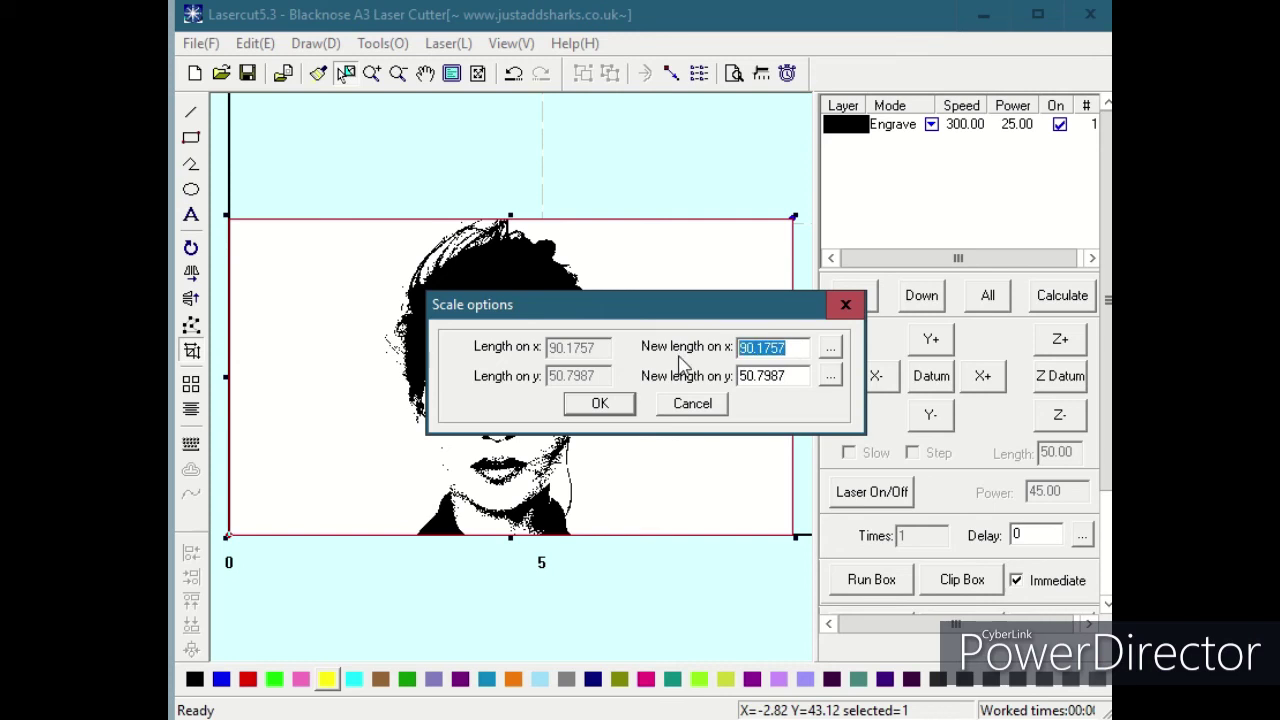
Check the picture's size in millimetres in GIMP's Scale Image, then return to Lasercut and accept the scale options with the lengths as they are.
key("alt+Tab")
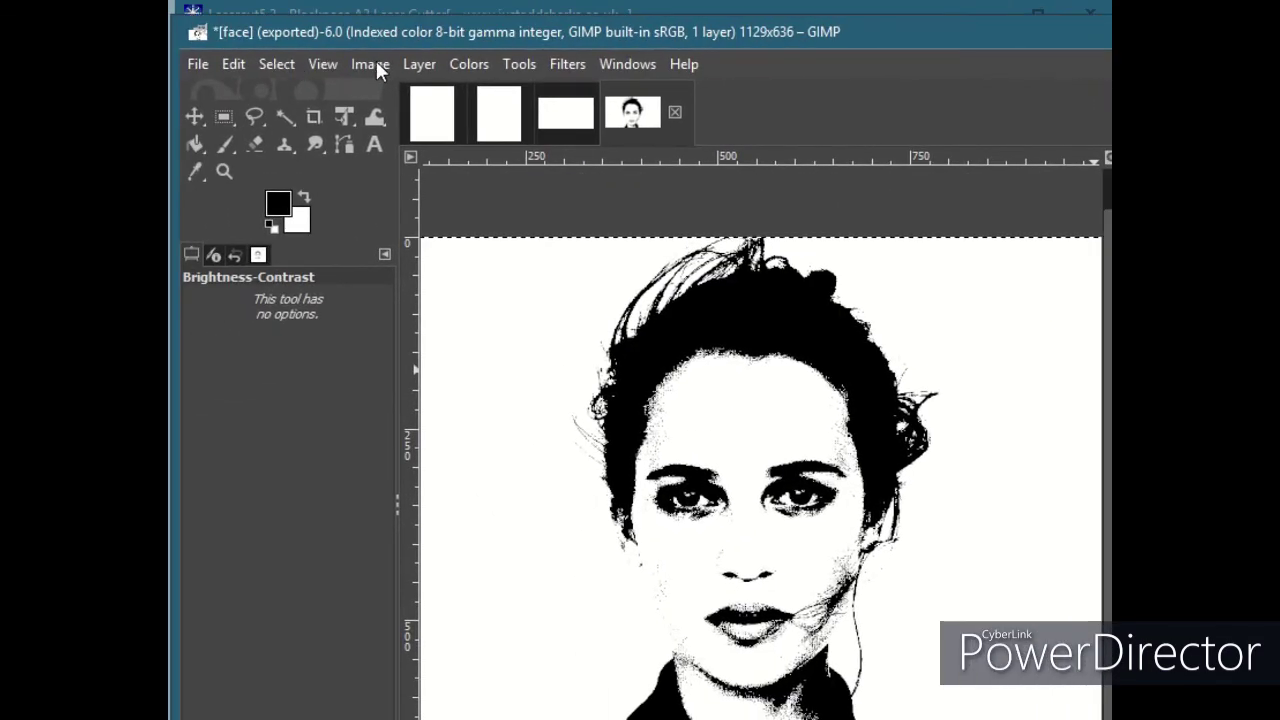
left_click(376, 60)
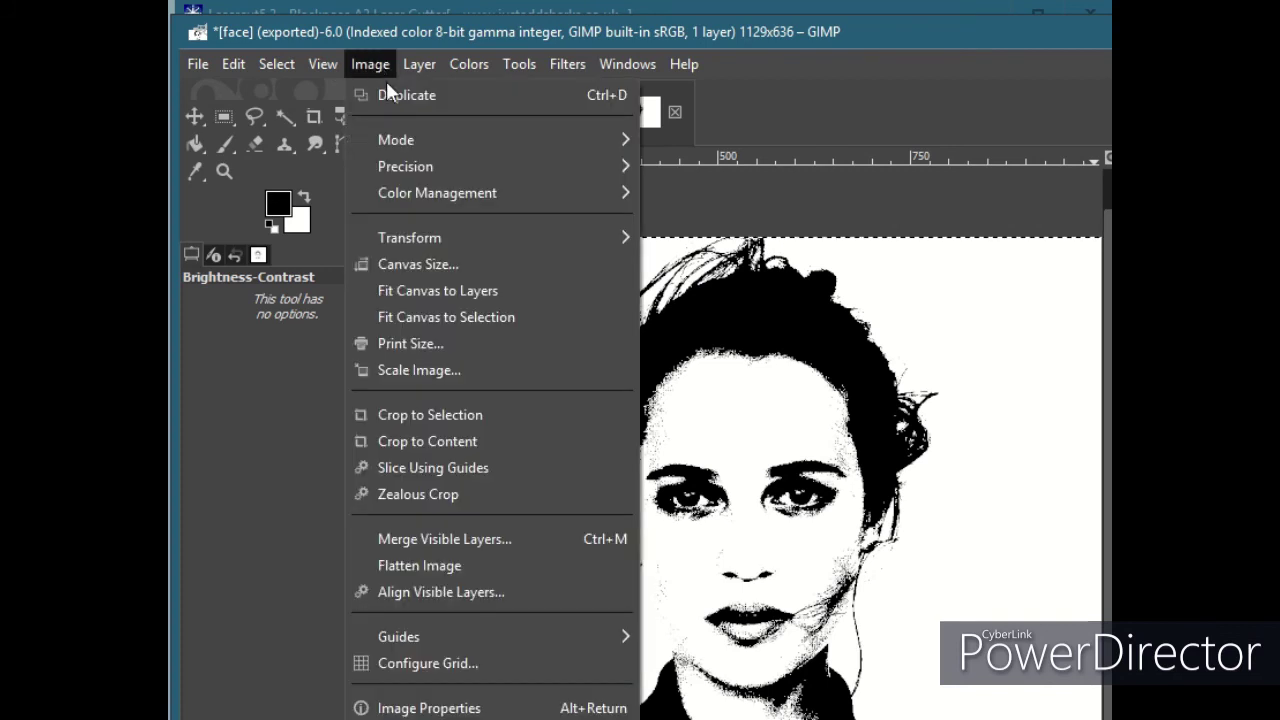
left_click(417, 370)
left_click(850, 463)
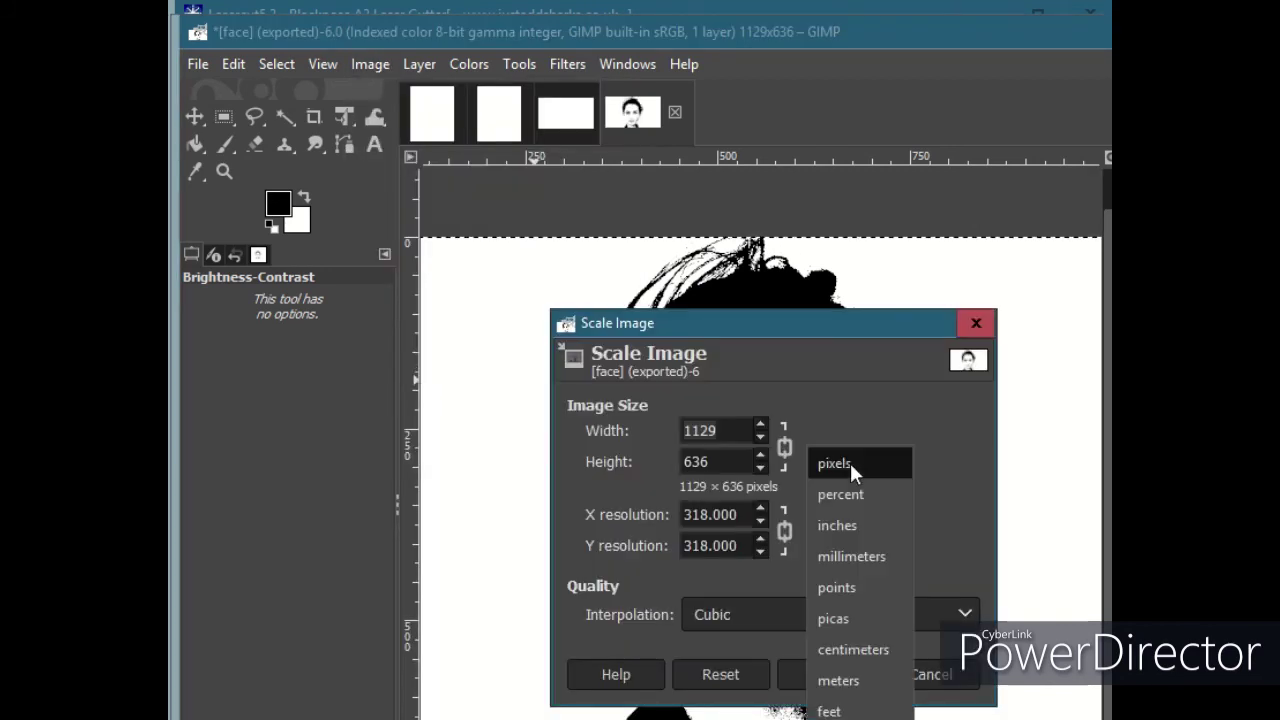
left_click(867, 558)
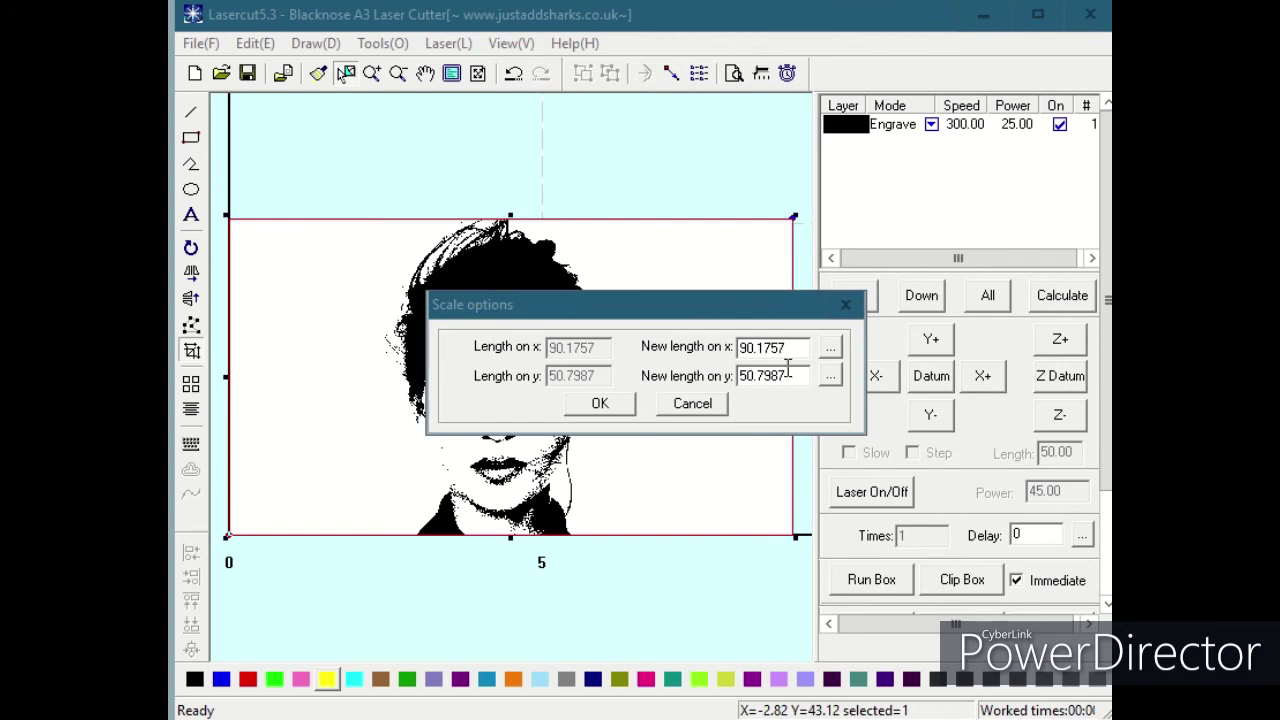
left_click(600, 404)
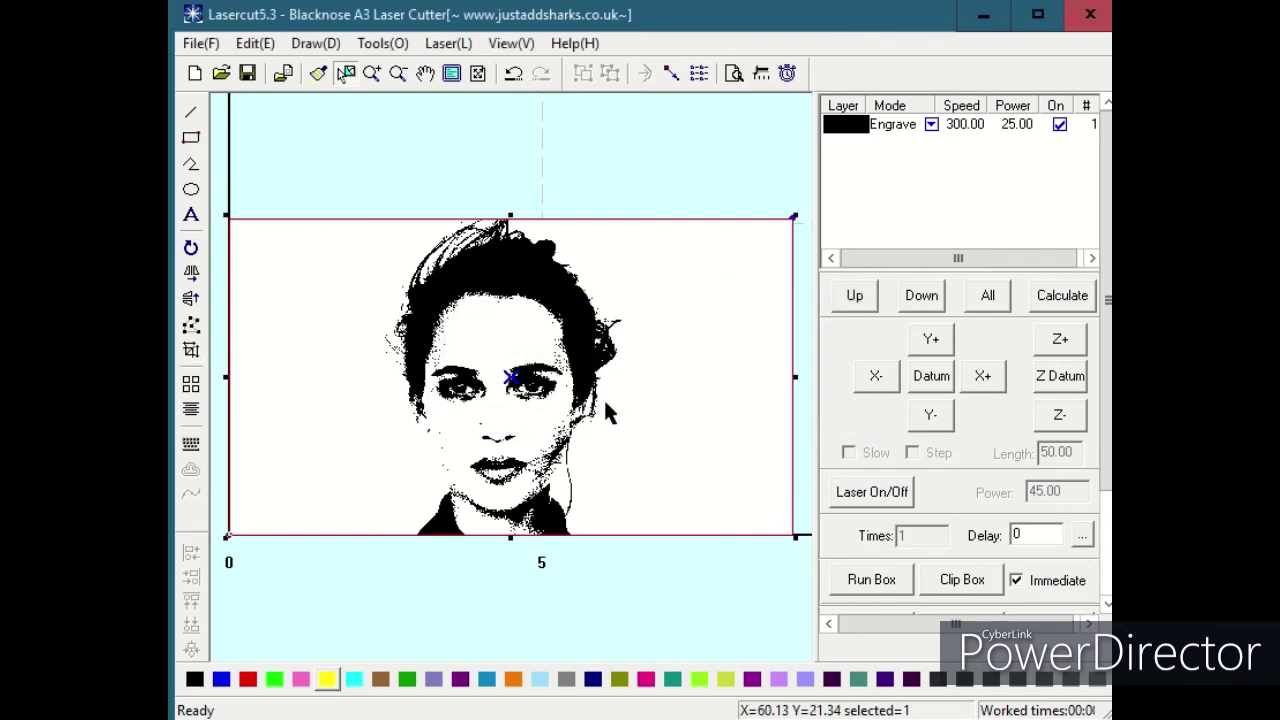
Check the scan gap in the black layer's engrave options and close them with the settings kept.
double_click(1008, 126)
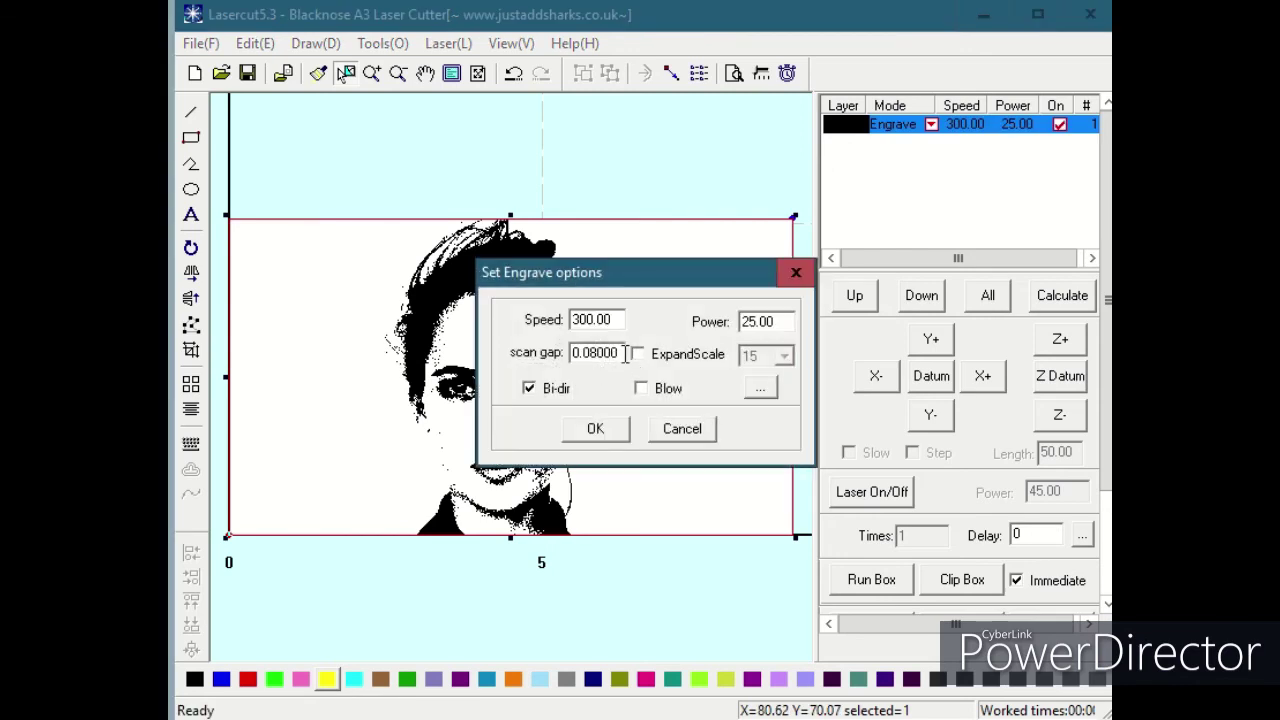
left_click_drag(619, 353, 553, 360)
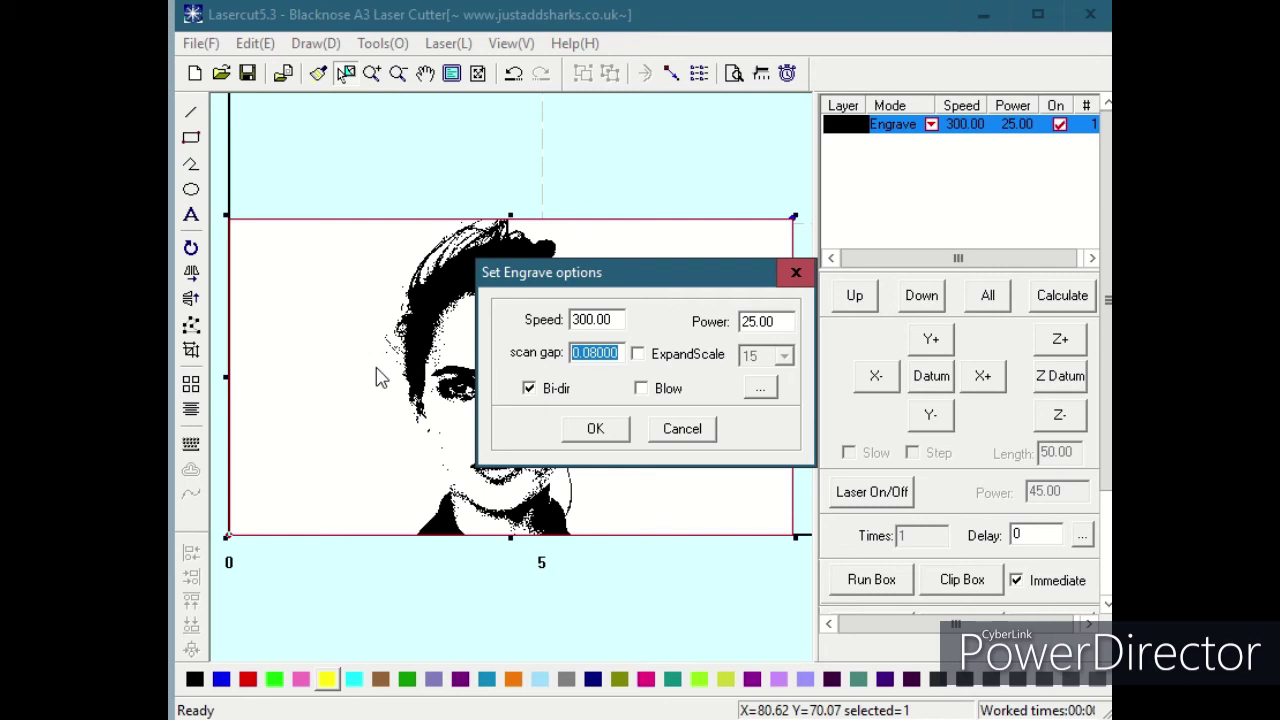
left_click(597, 429)
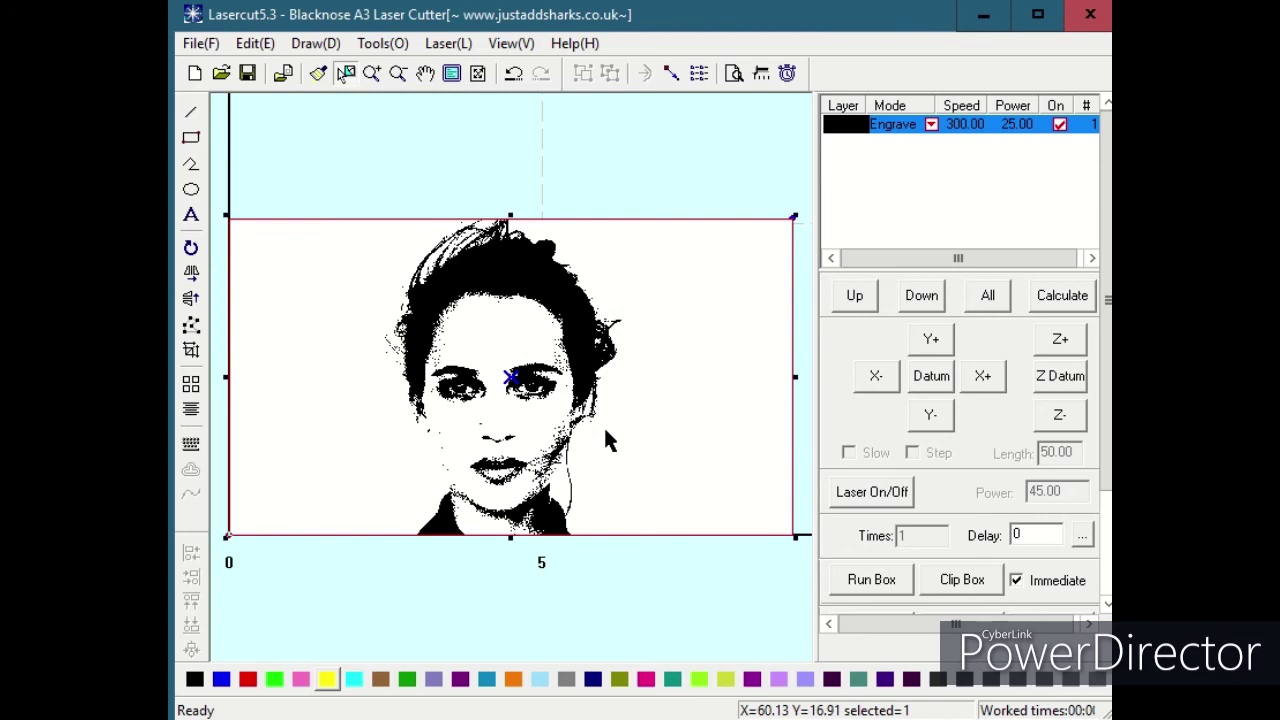